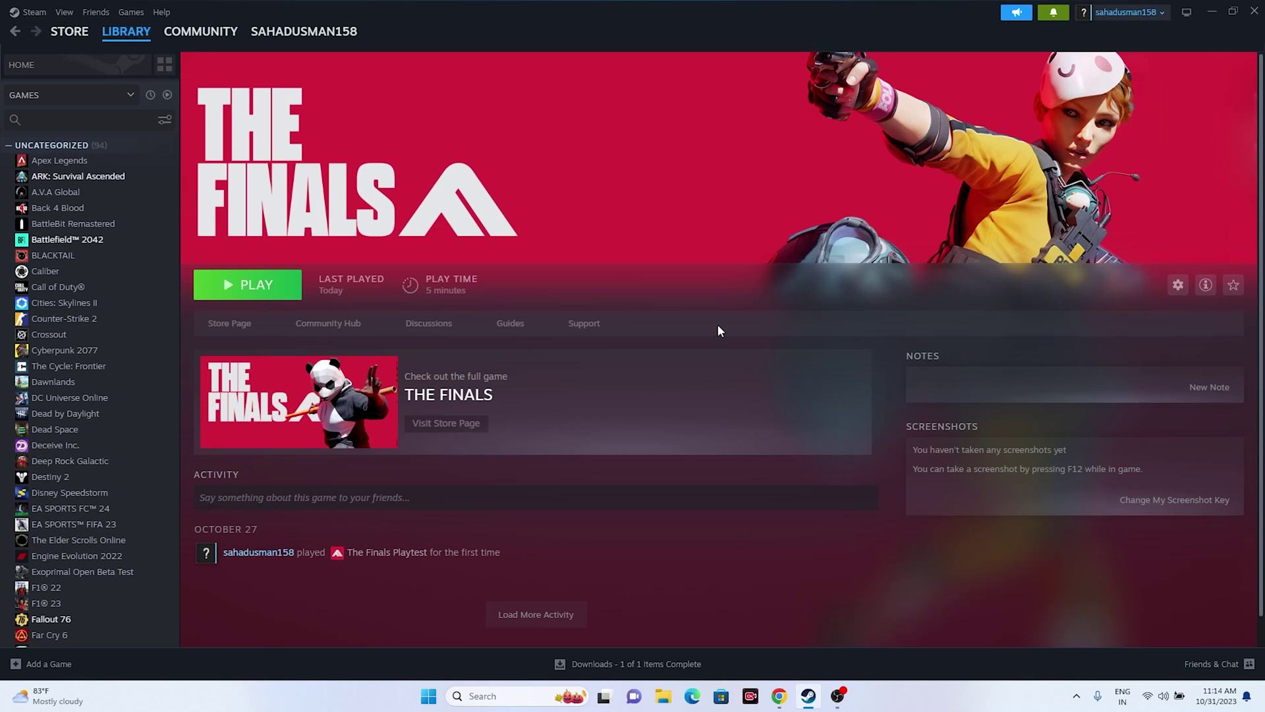
Display the Windows power options that include Restart, and dismiss them without choosing one
left_click(426, 702)
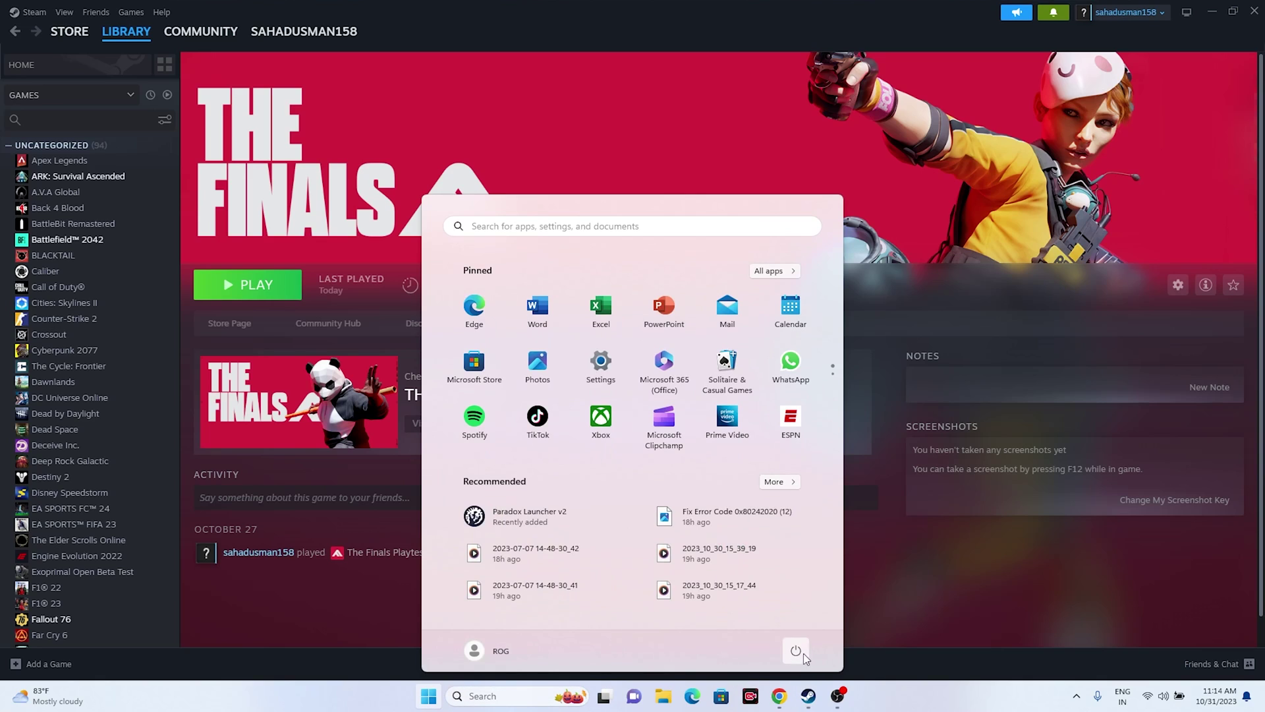
left_click(797, 651)
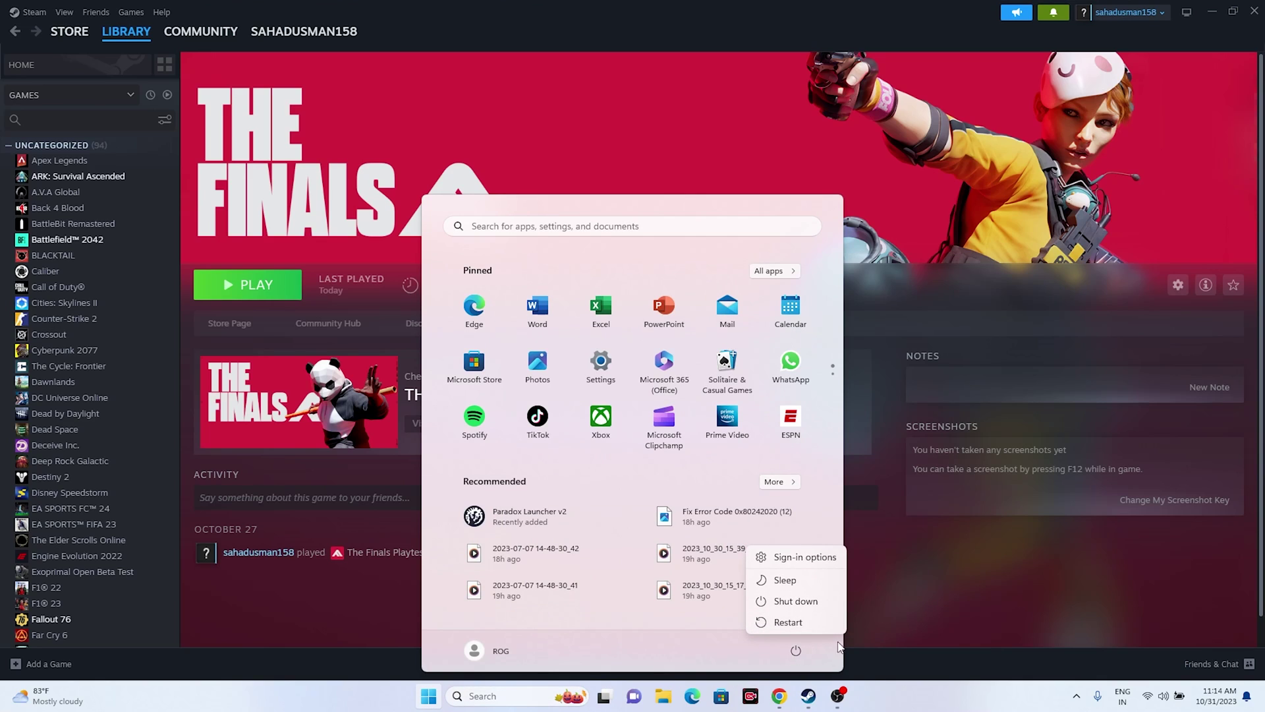
left_click(887, 702)
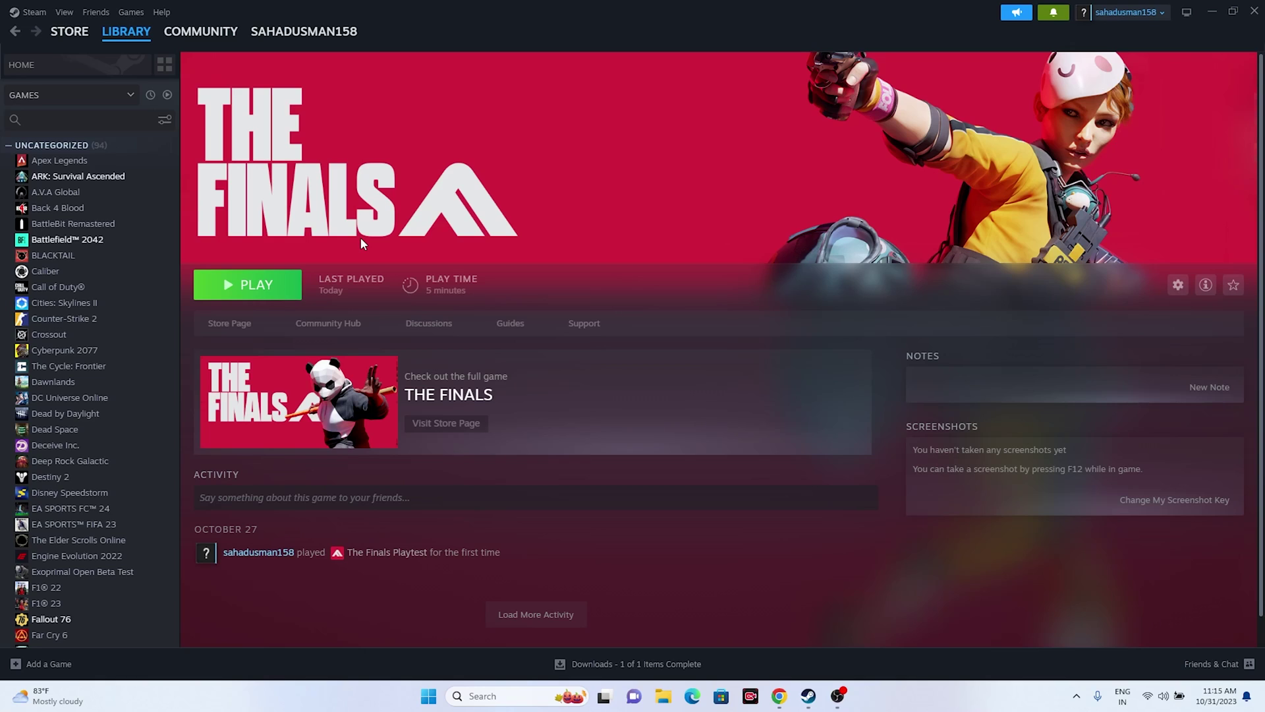
Open THE FINALS PLAYTEST's installation folder from its installed files properties, minimize Steam, and maximize the folder window
scroll(117, 364, "down", 3)
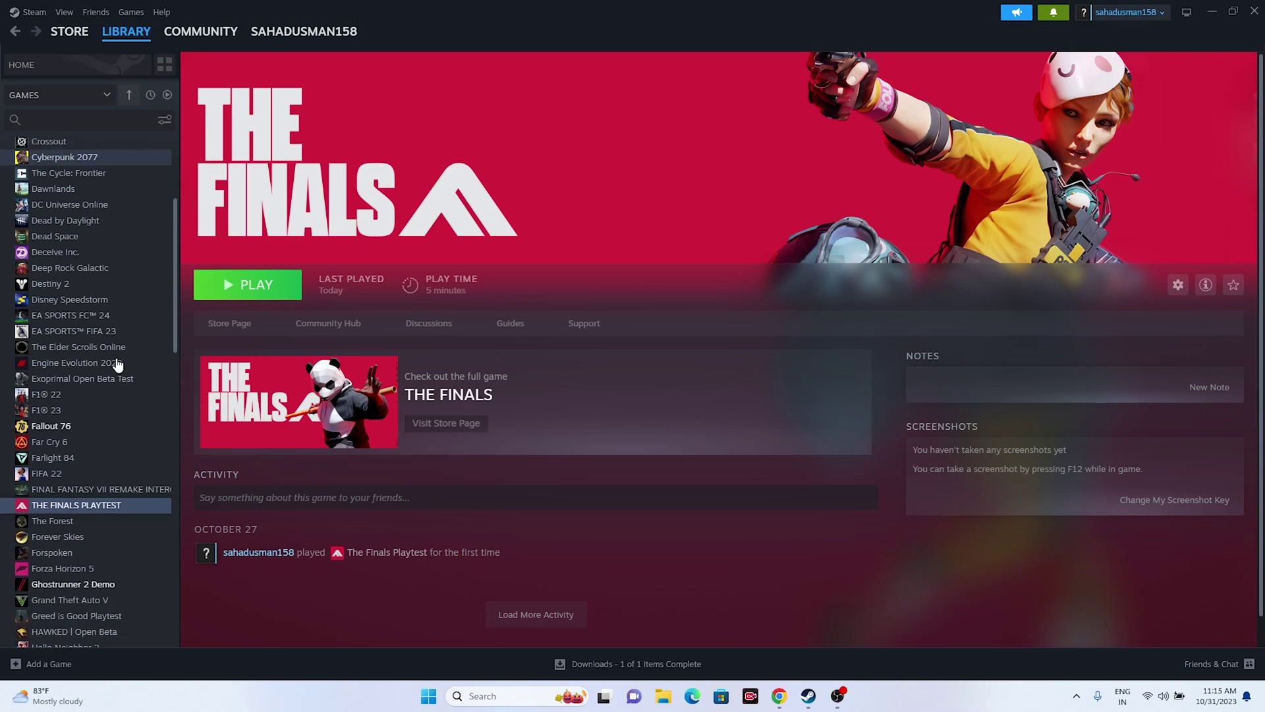
scroll(118, 365, "down", 2)
right_click(113, 371)
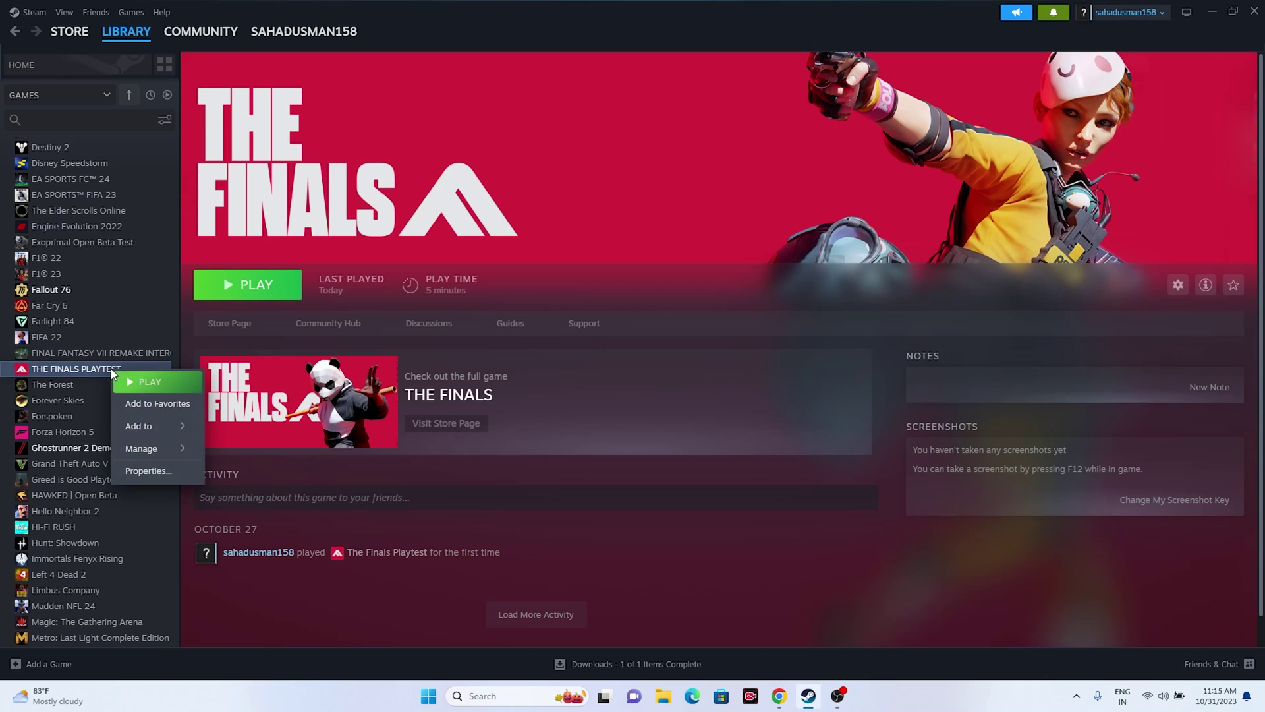
left_click(136, 472)
left_click(429, 271)
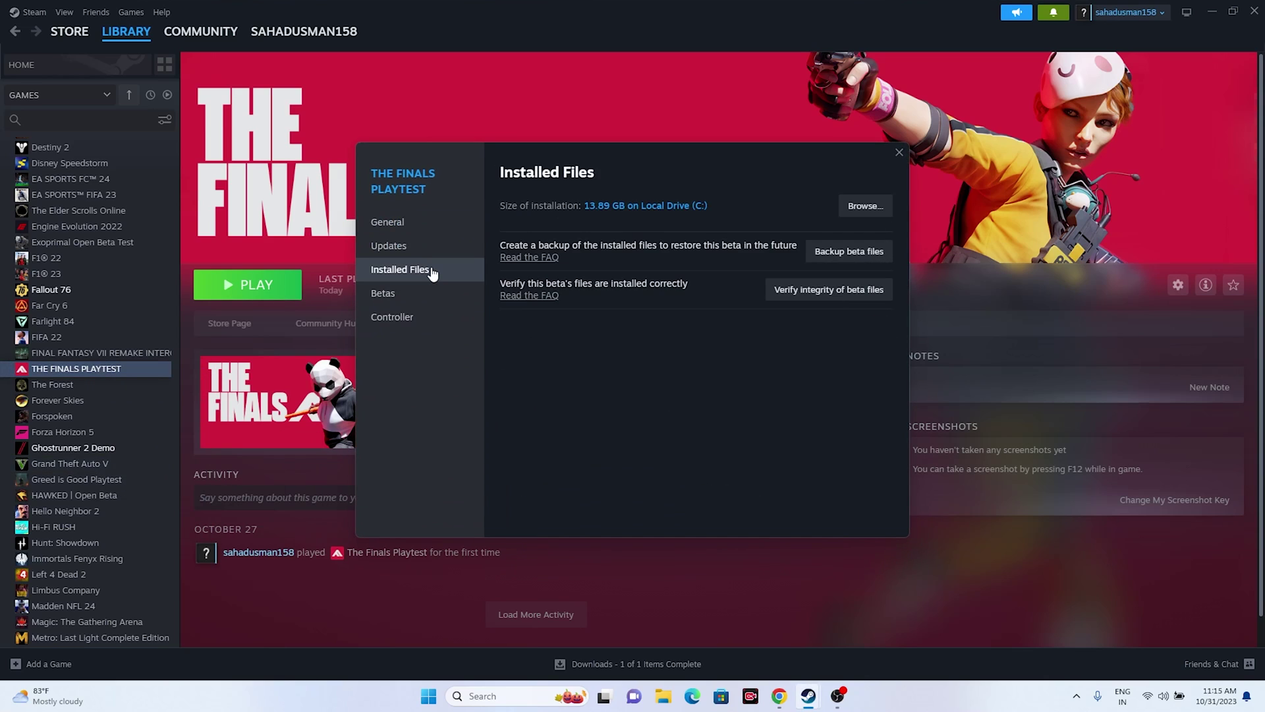
left_click(865, 207)
left_click(1214, 10)
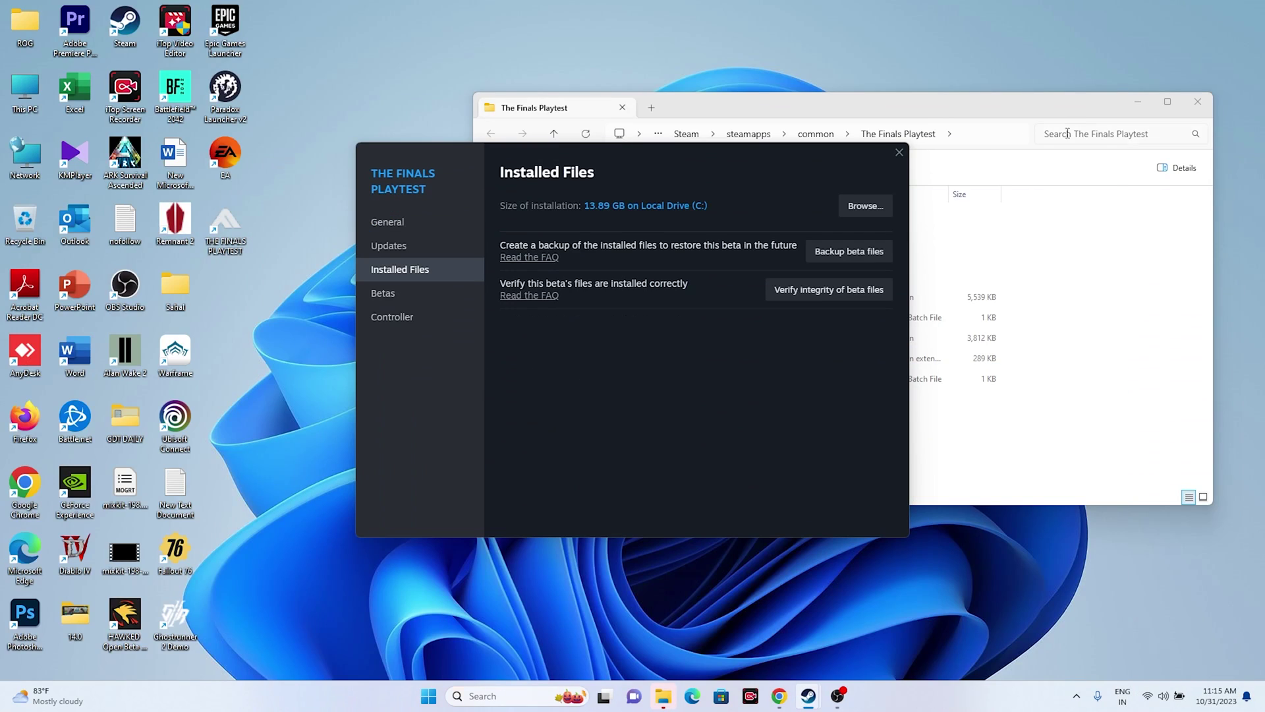
left_click(1168, 102)
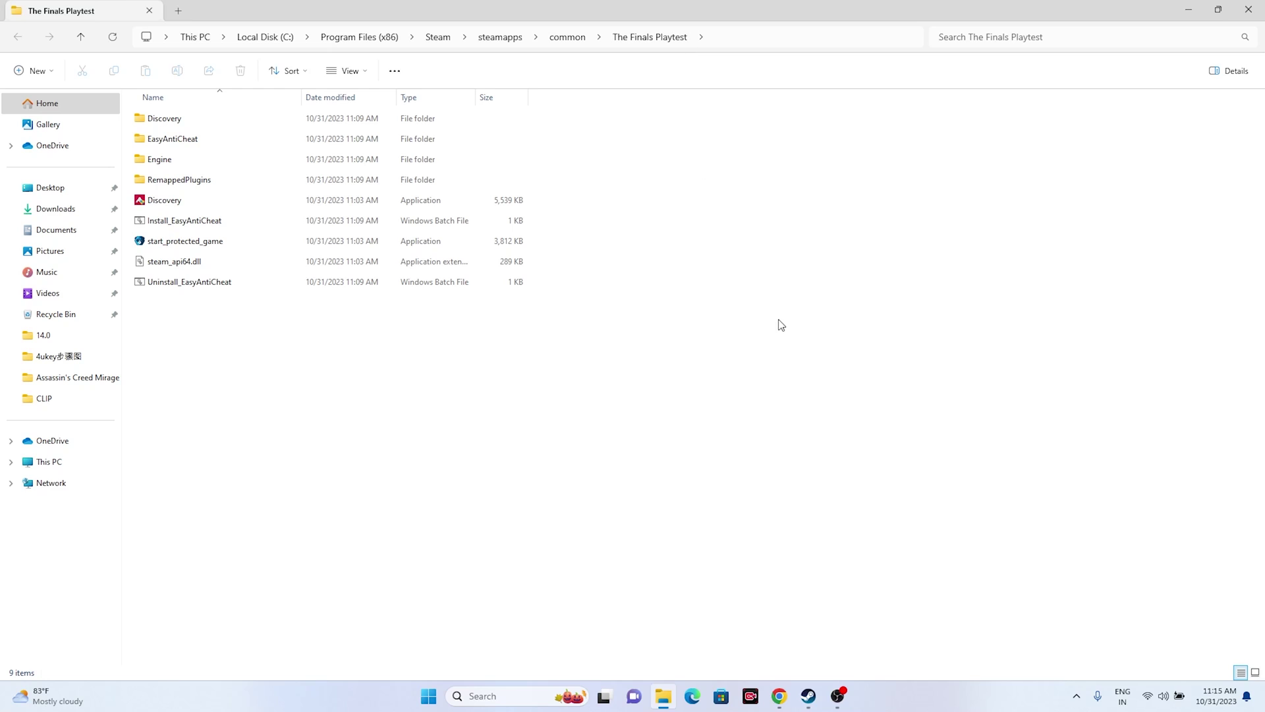
Switch the Discovery application's compatibility mode to Windows 8, return it to Windows 7, and save the properties
left_click(165, 198)
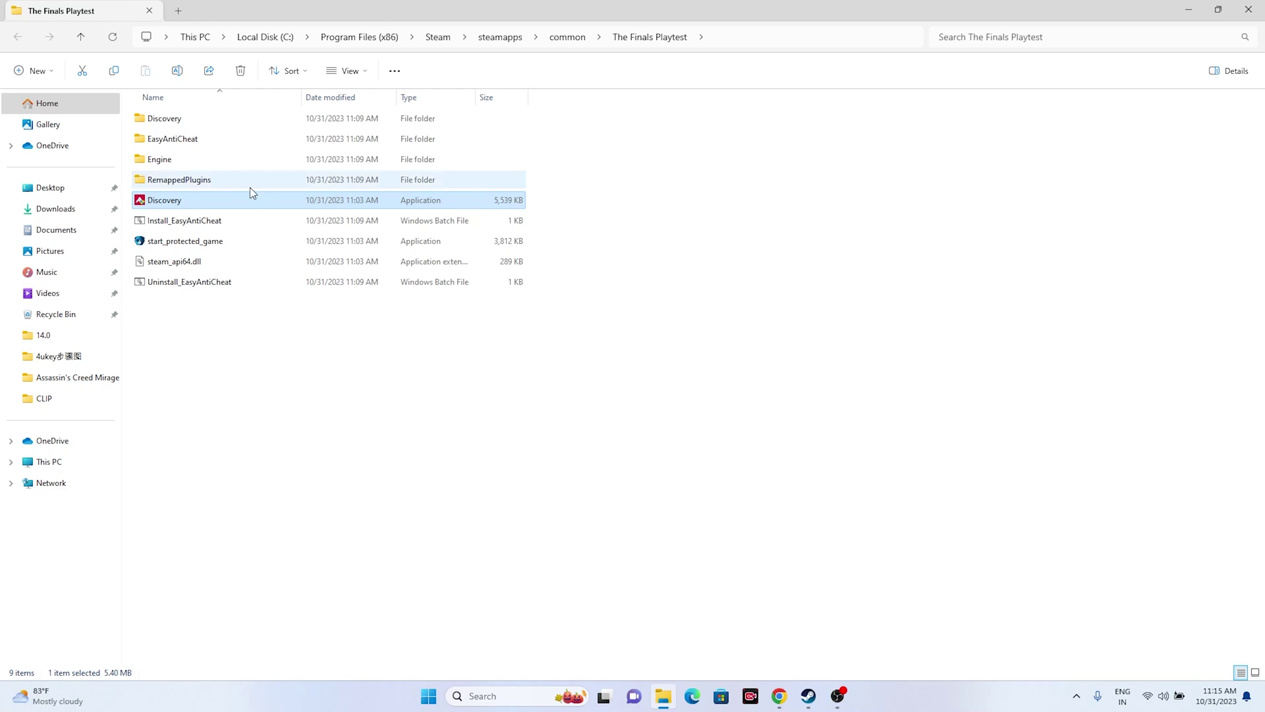
right_click(262, 208)
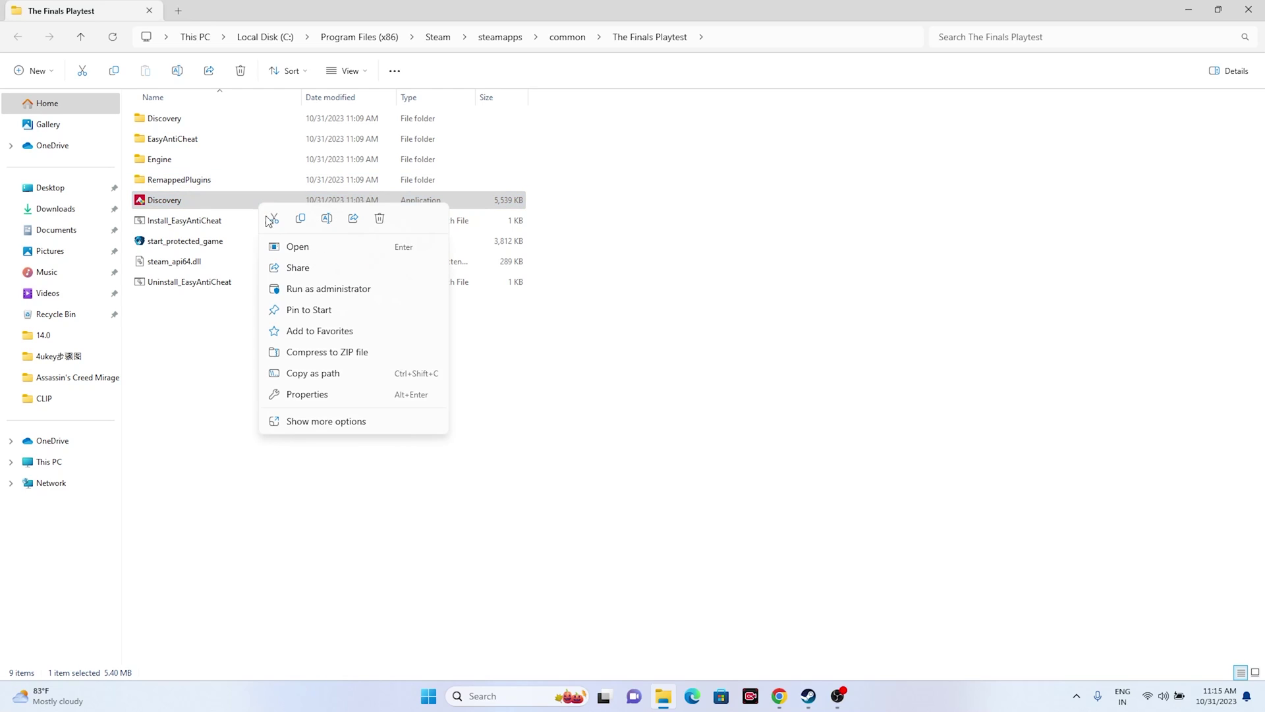
left_click(321, 425)
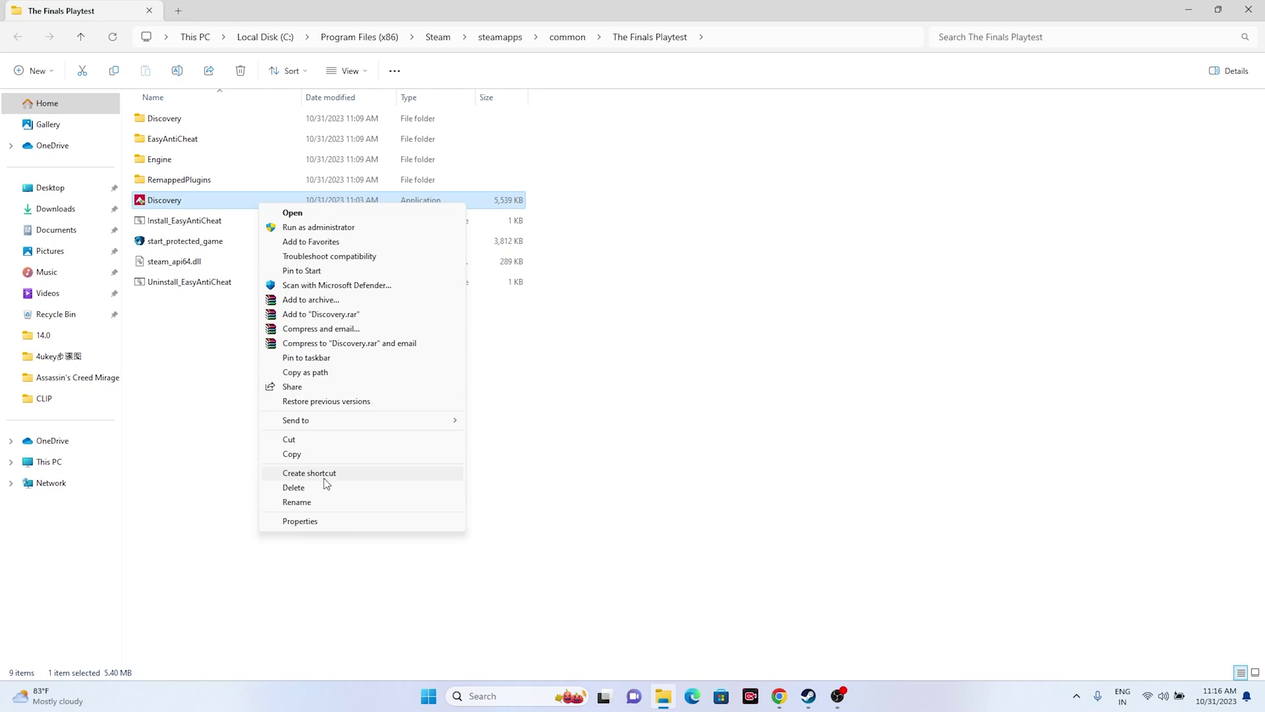
left_click(313, 522)
left_click(375, 247)
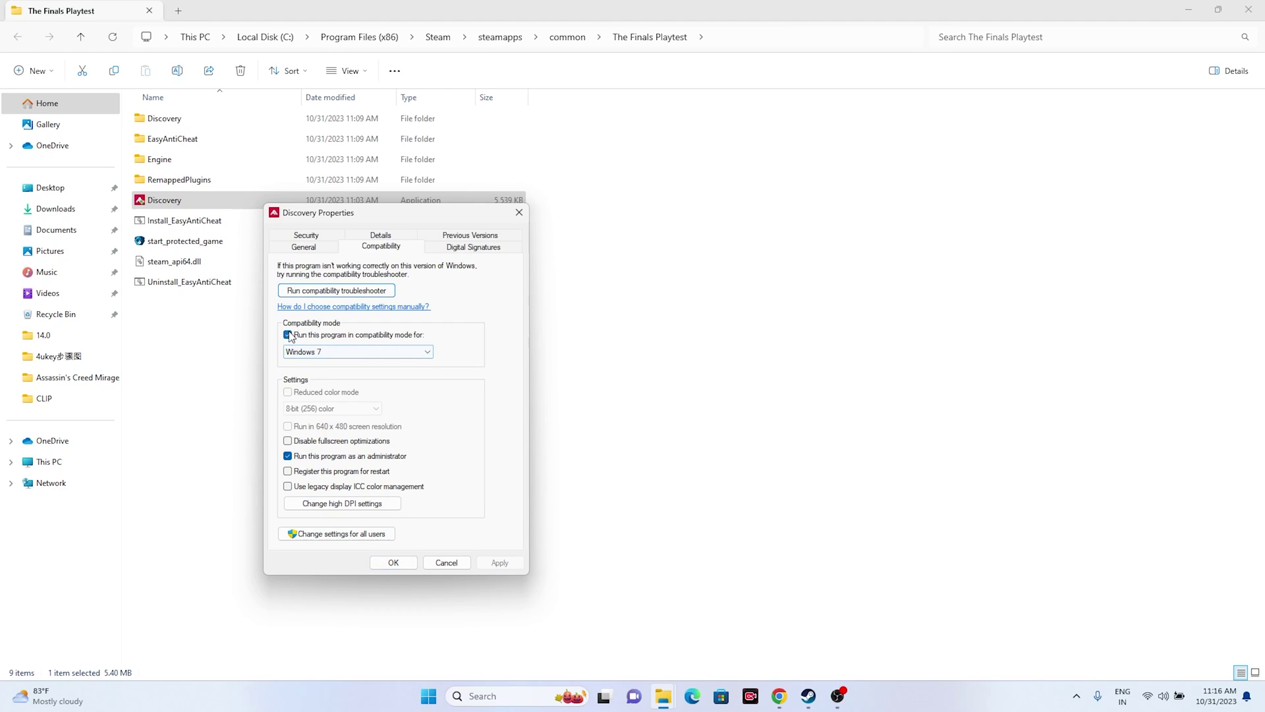
left_click(330, 357)
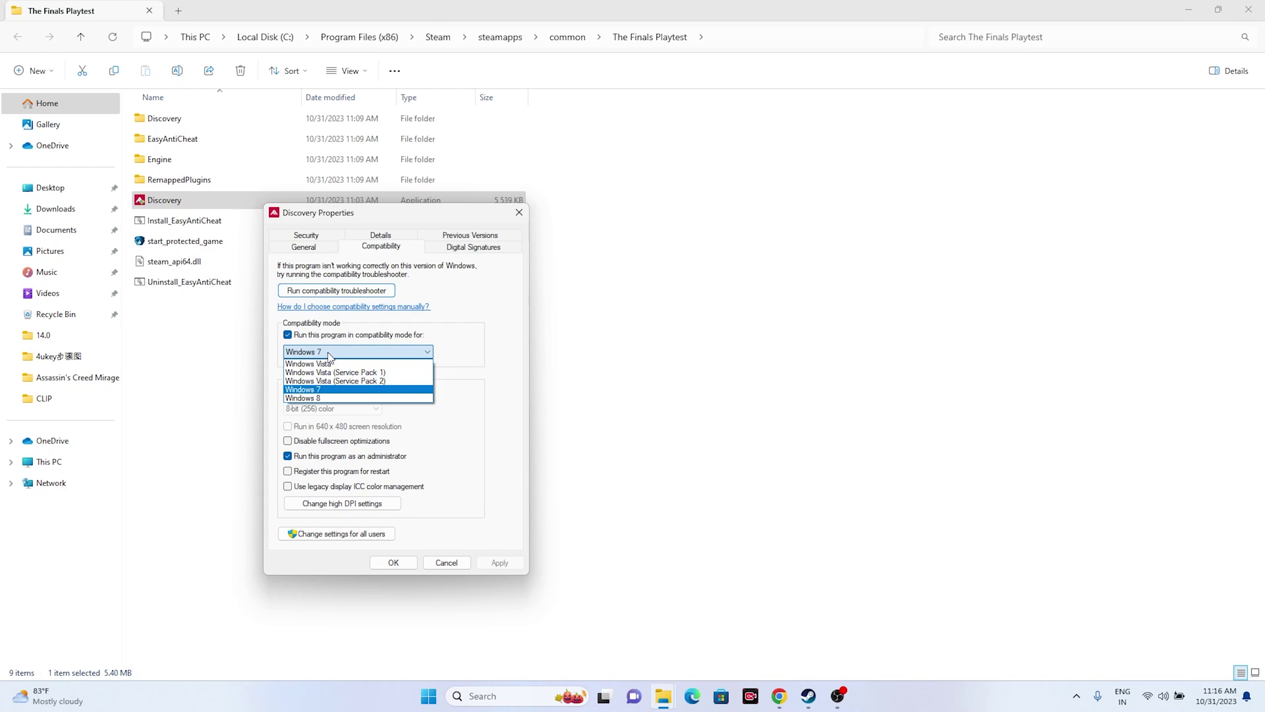
left_click(325, 399)
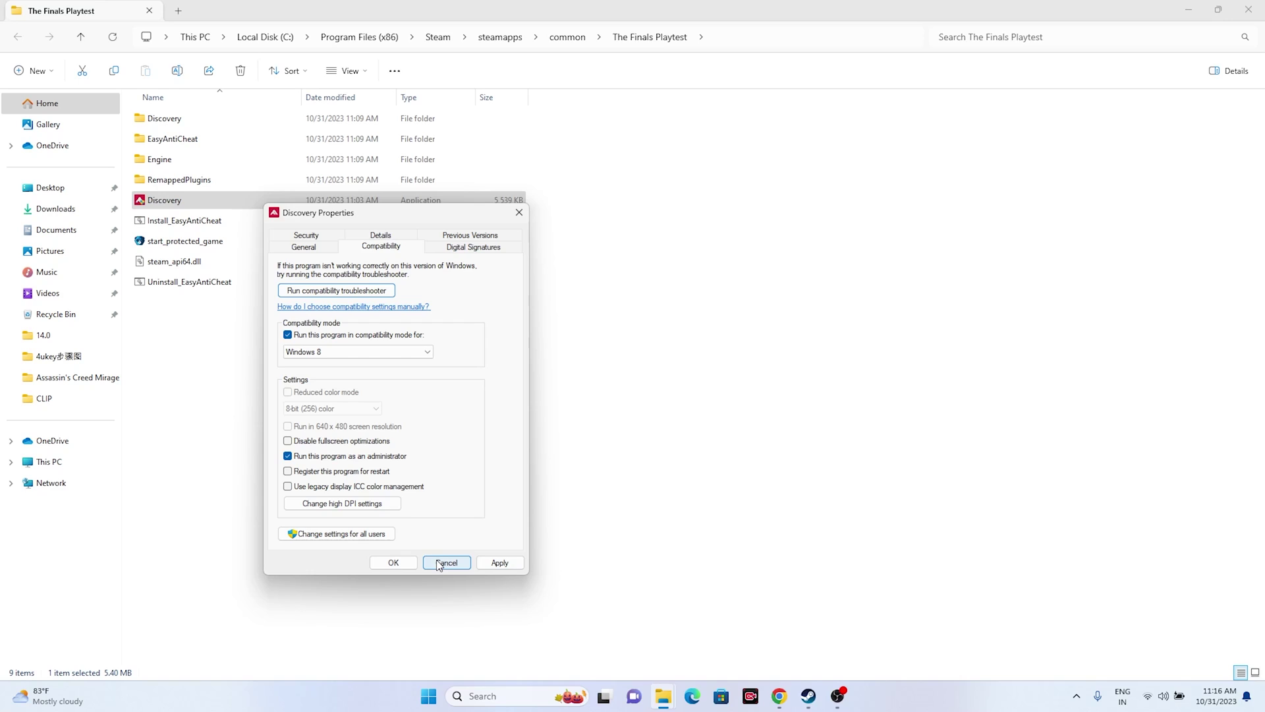
left_click(324, 353)
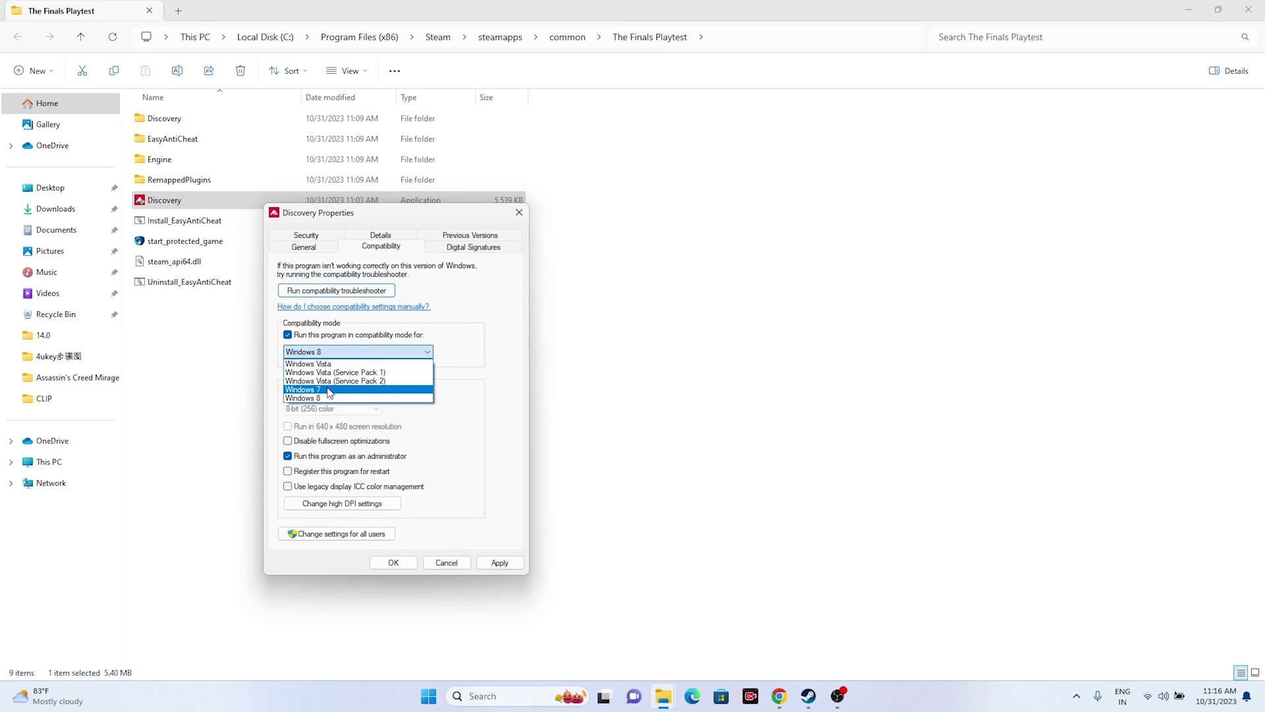
left_click(330, 394)
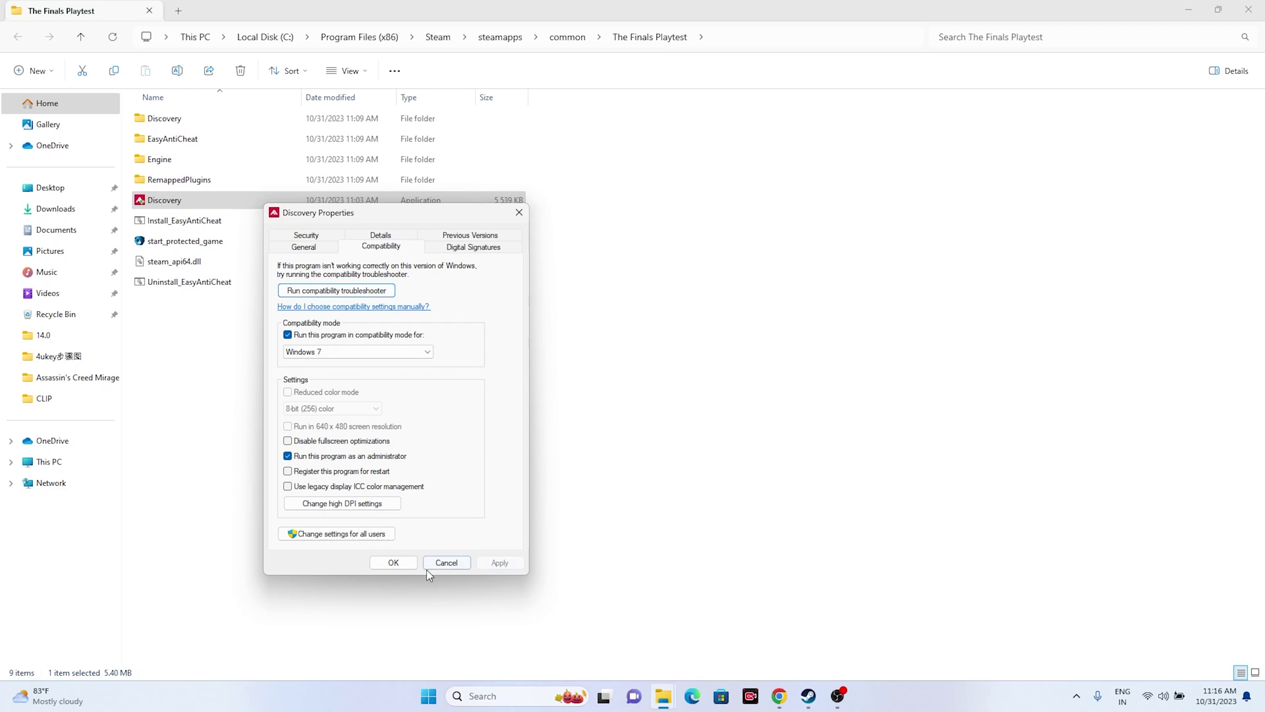
left_click(398, 568)
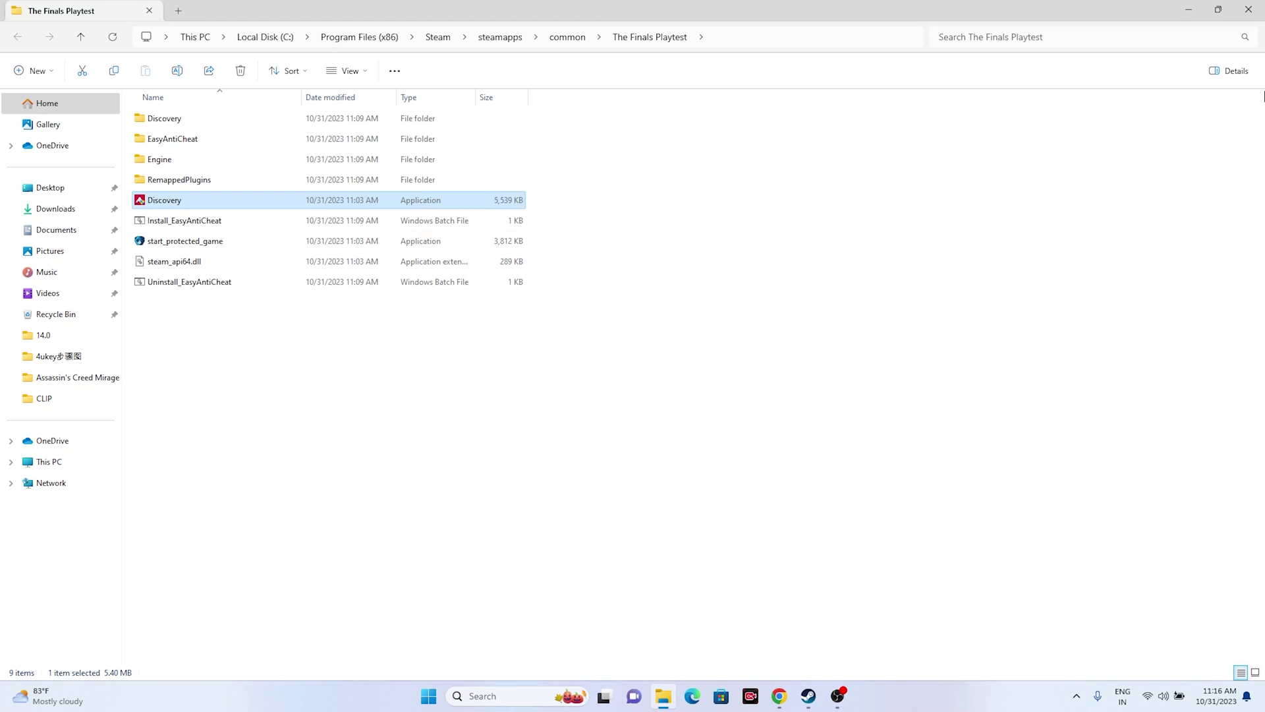
Close the installation folder and the game's properties, and return to the Steam library
left_click(1252, 11)
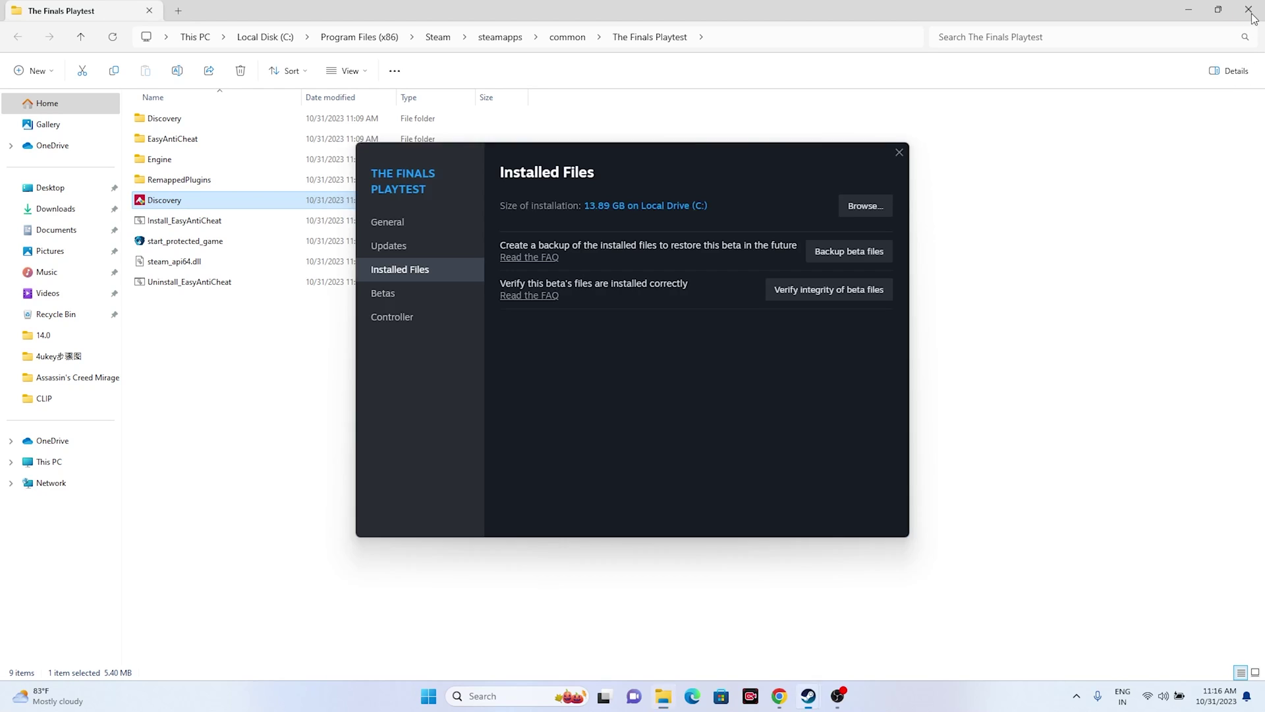
left_click(898, 159)
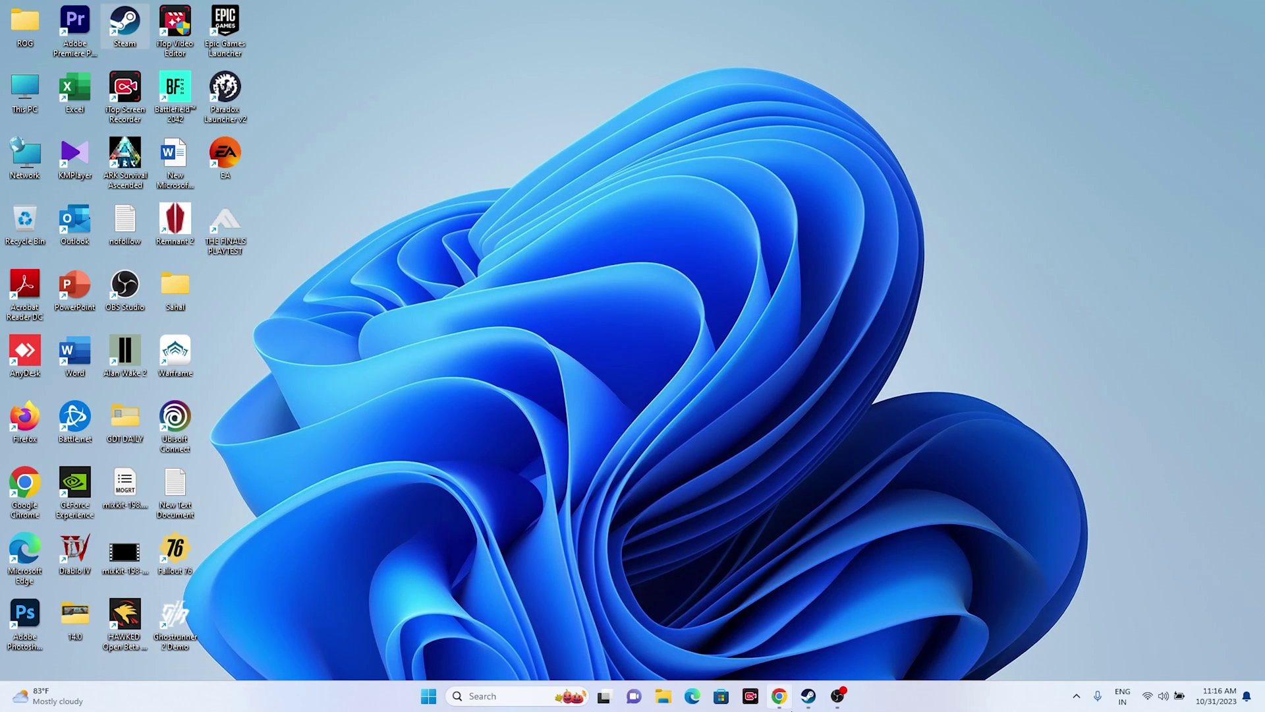
left_click(808, 696)
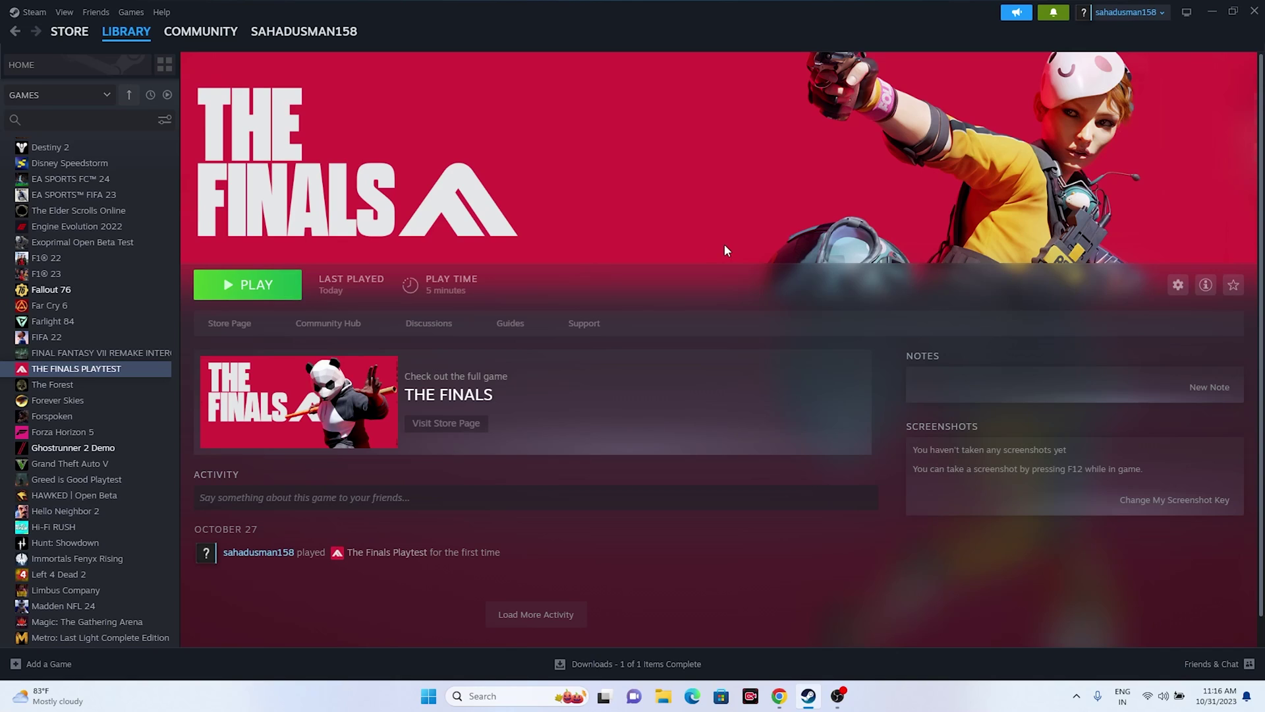
Minimize Steam and open Windows Settings to check the automatic time zone and time options under Date & time
left_click(1213, 12)
left_click(488, 696)
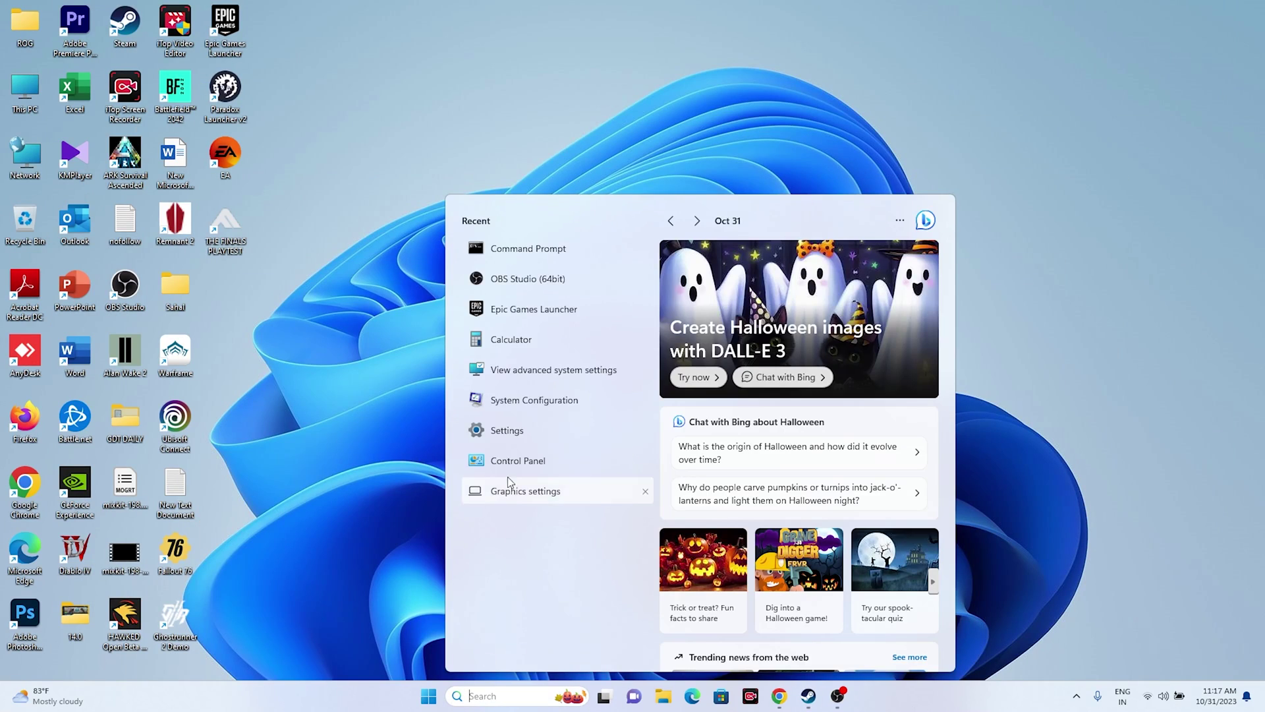
left_click(512, 430)
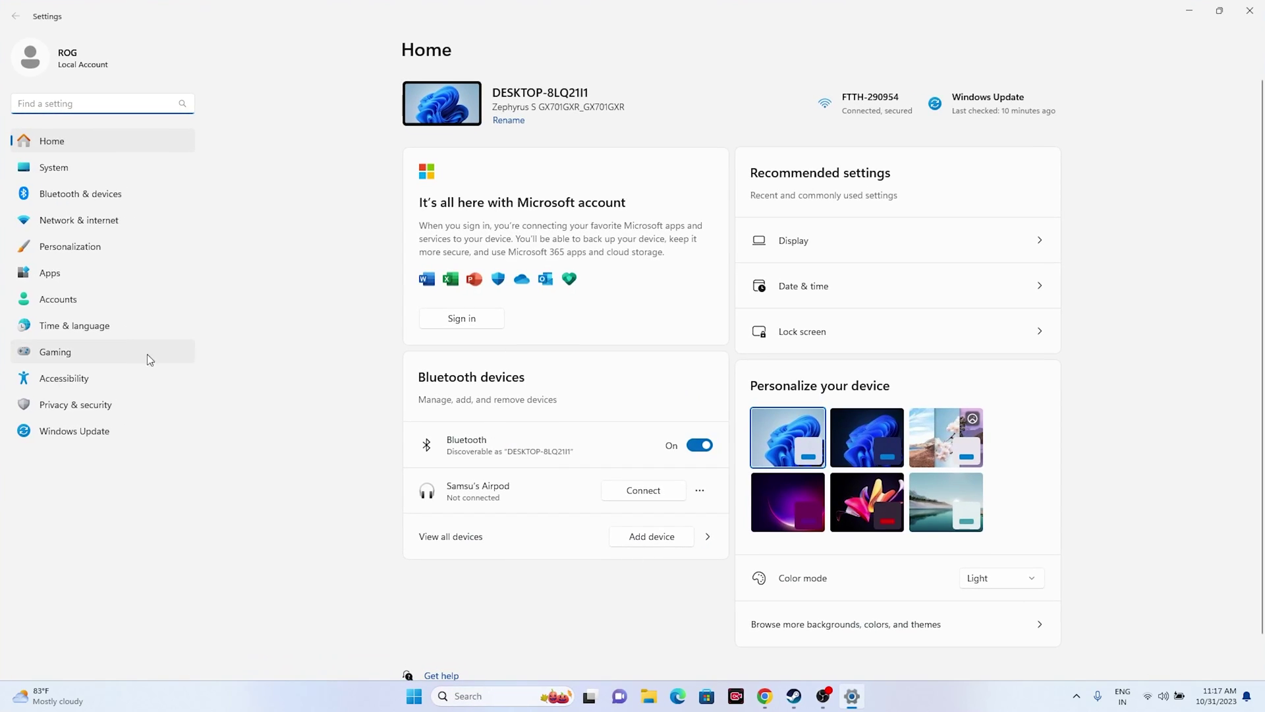
left_click(108, 328)
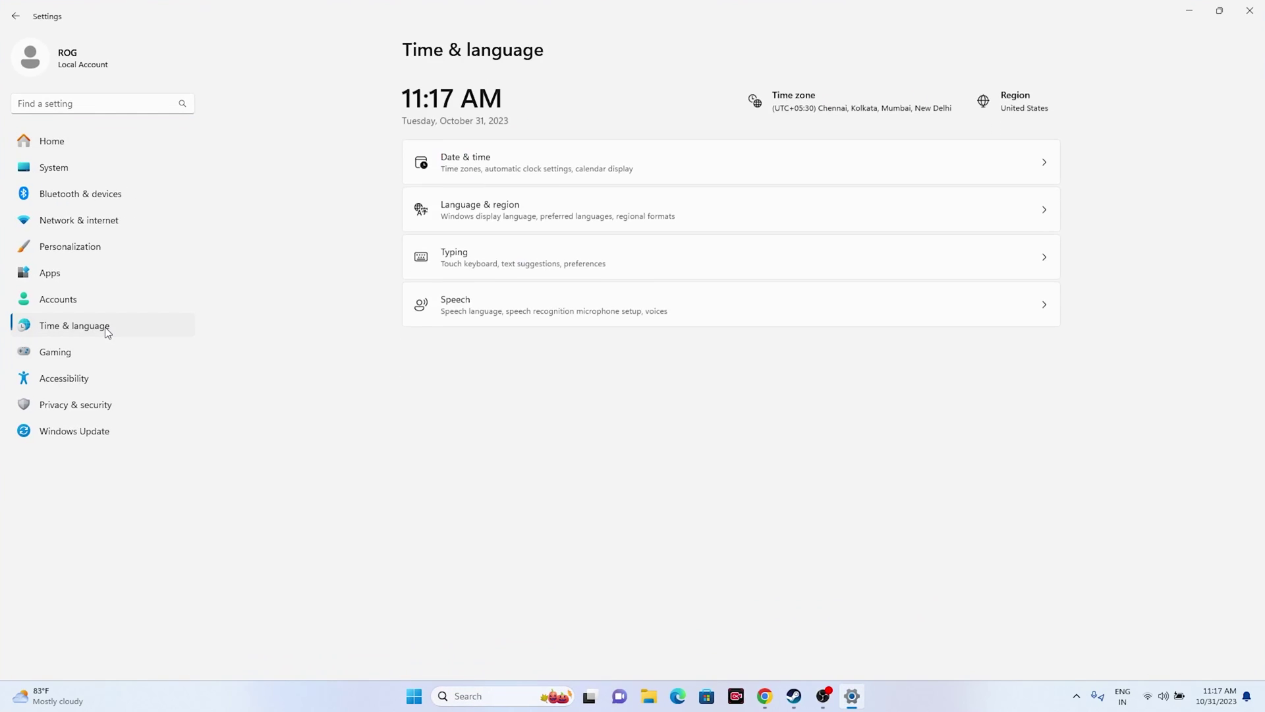
left_click(492, 165)
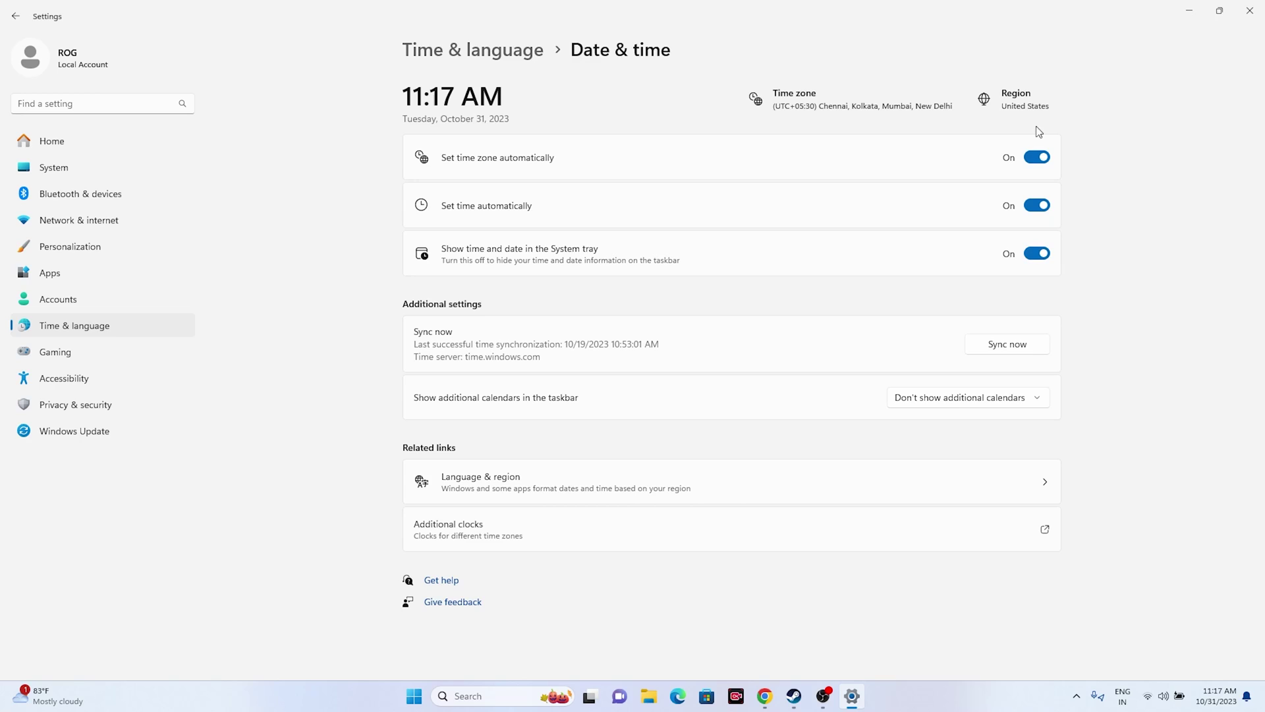
Check the country or region choice under Language & region, leave it as is, and close Settings
left_click(11, 15)
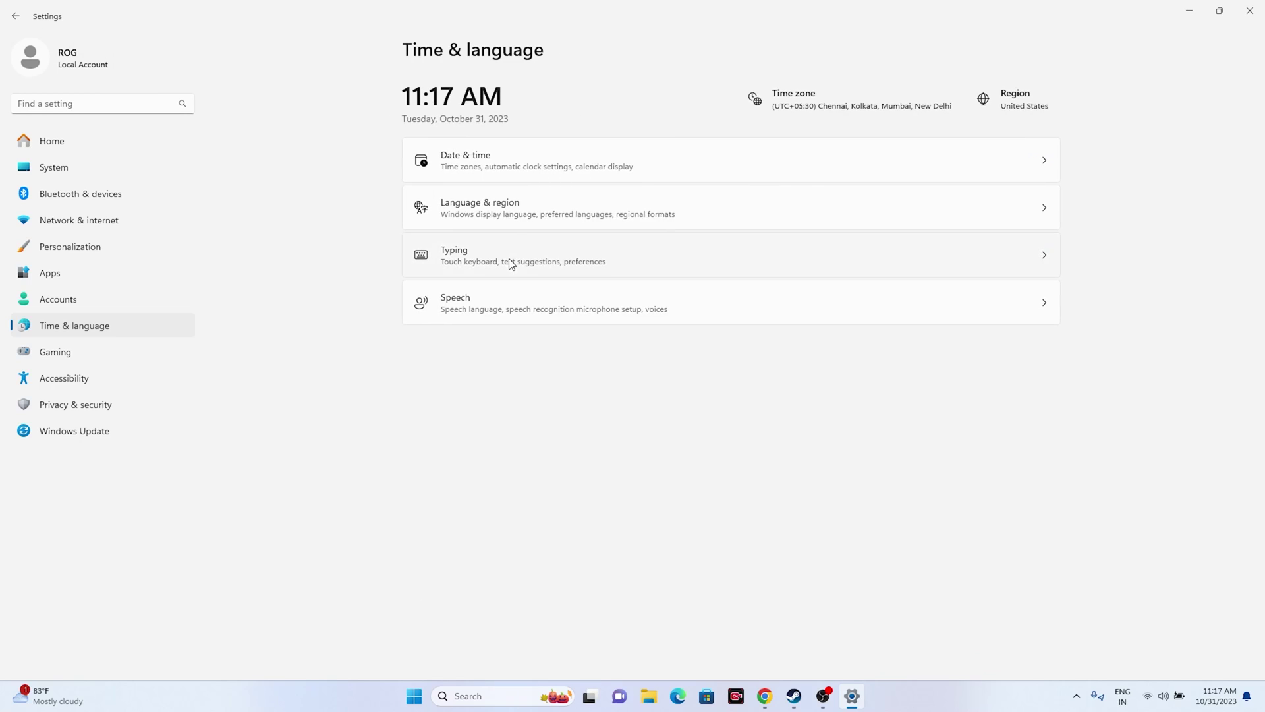
left_click(506, 199)
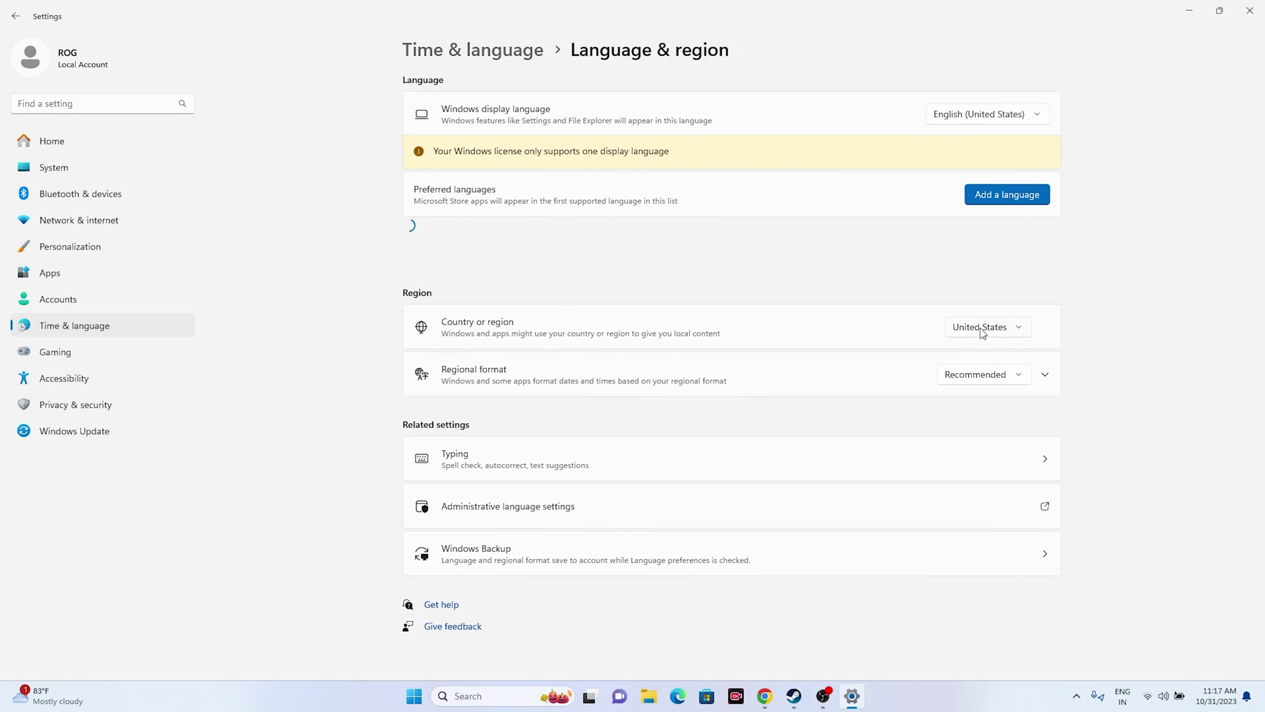
left_click(1020, 328)
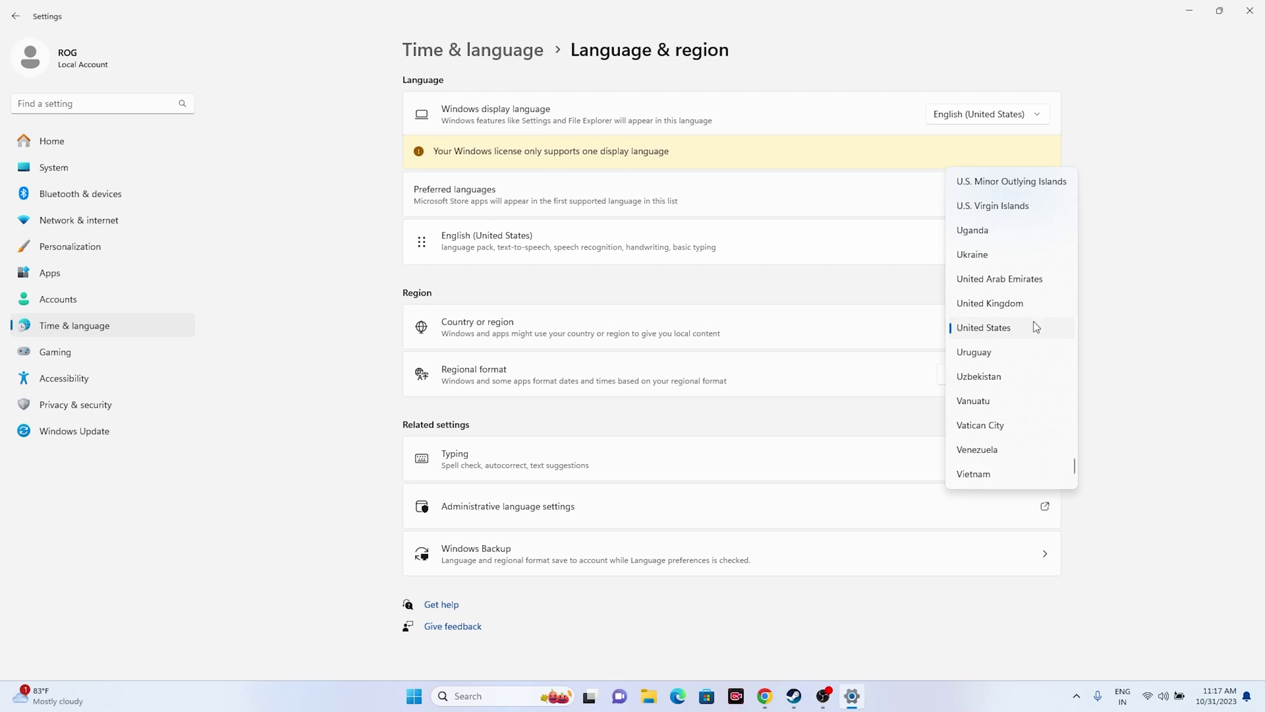
left_click(1134, 325)
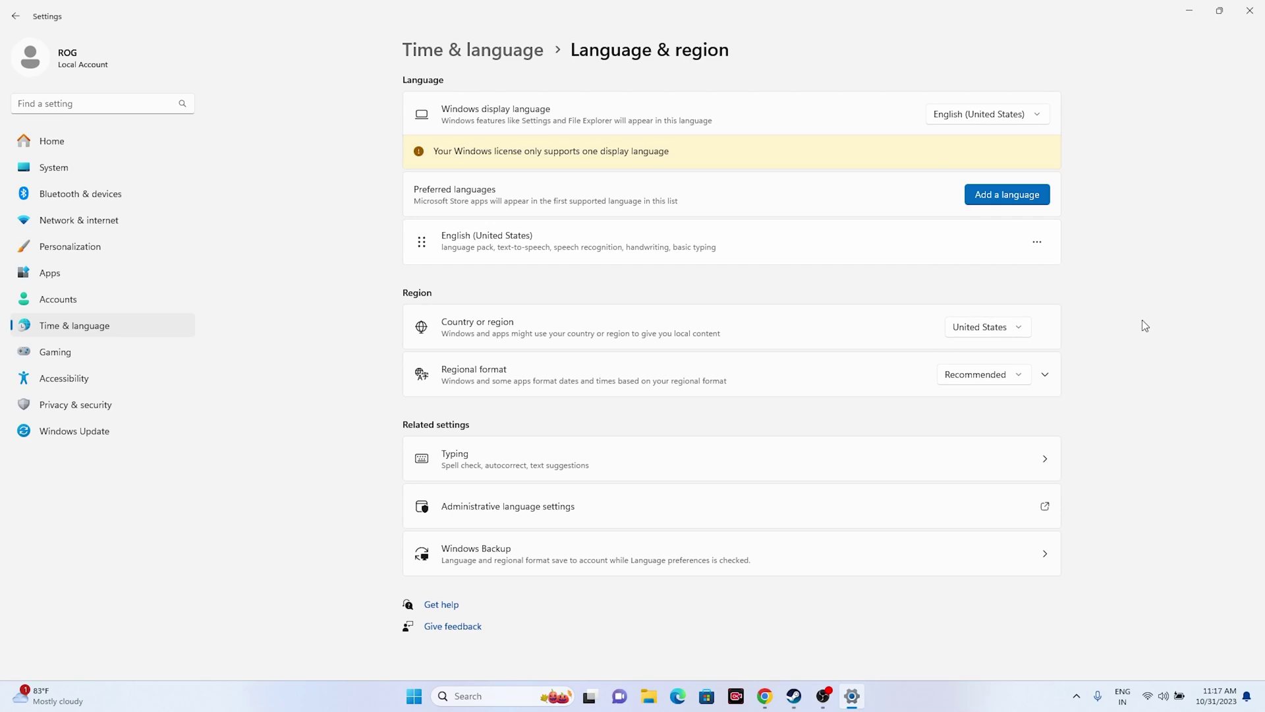
left_click(1249, 10)
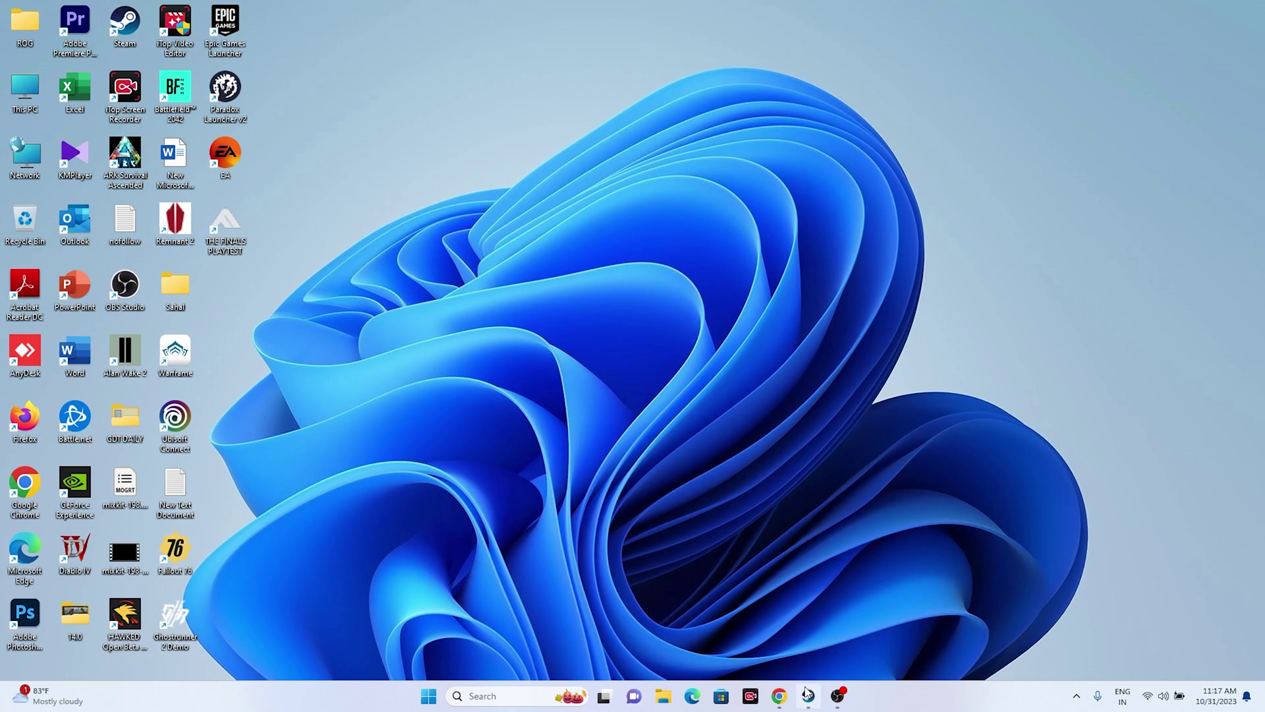
Switch from Steam to File Explorer and examine the My Games folder in Documents for the game's folder
left_click(809, 696)
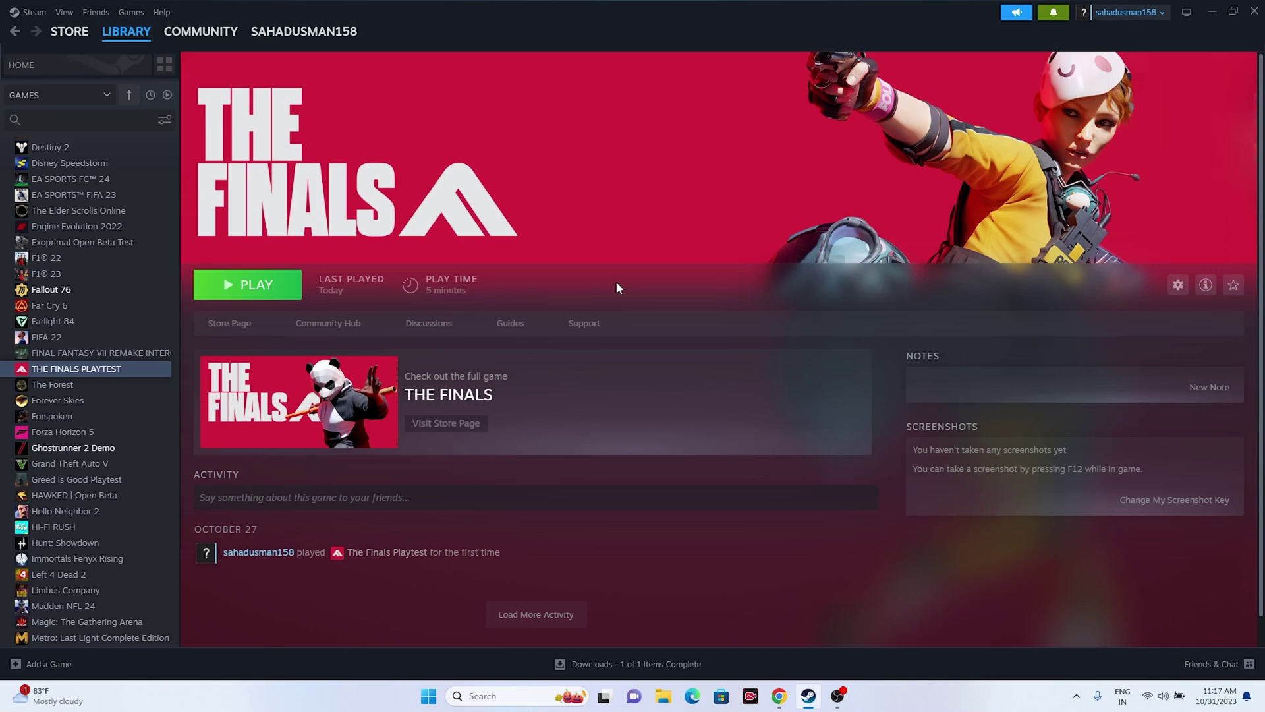
left_click(663, 696)
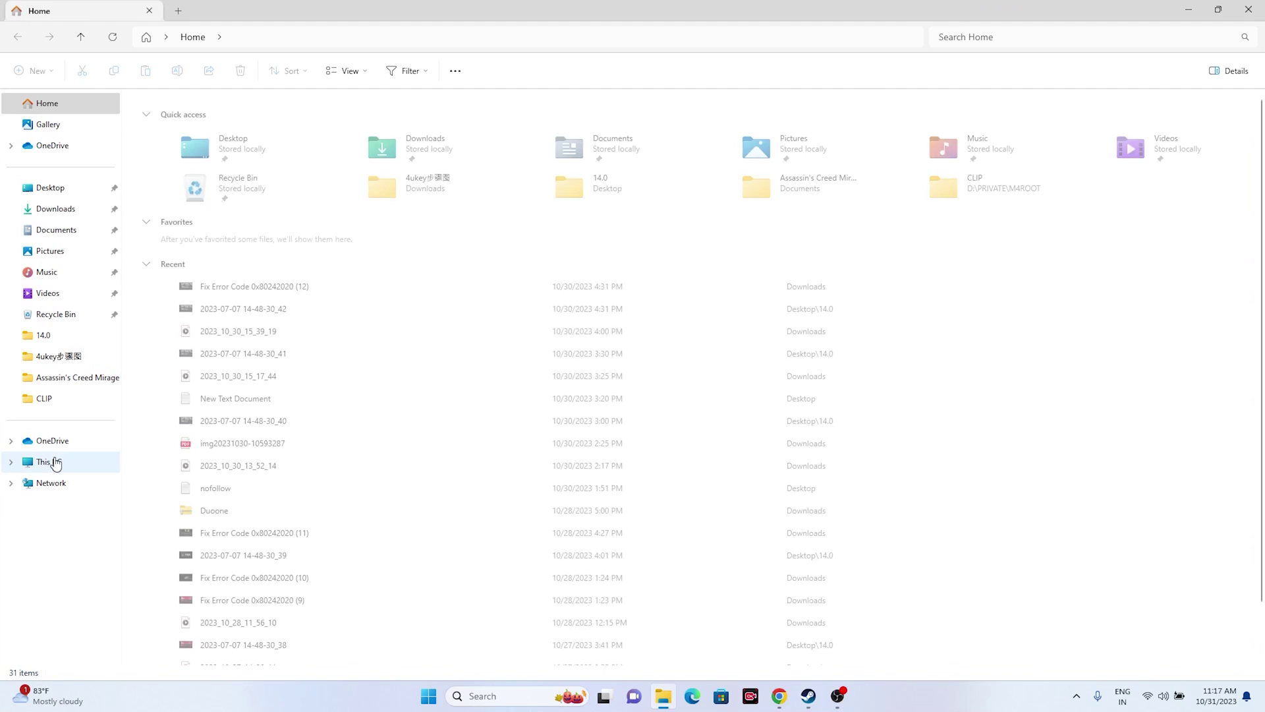
left_click(89, 463)
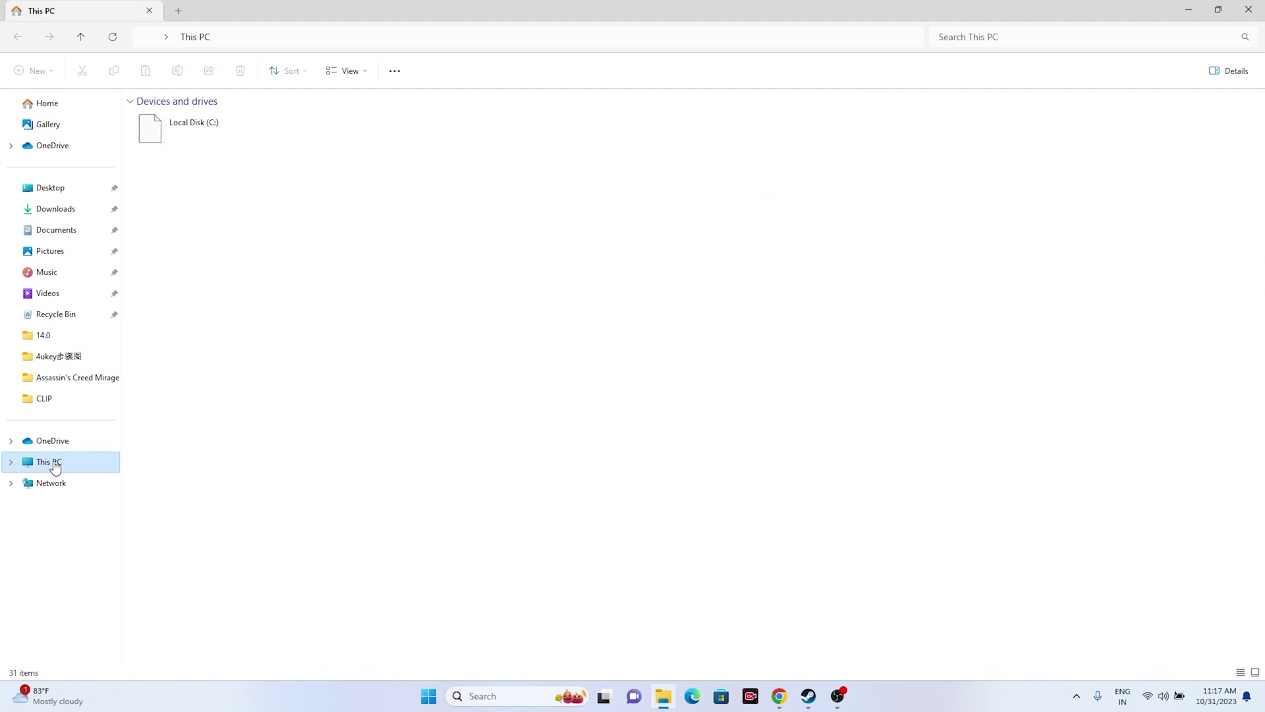
left_click(76, 231)
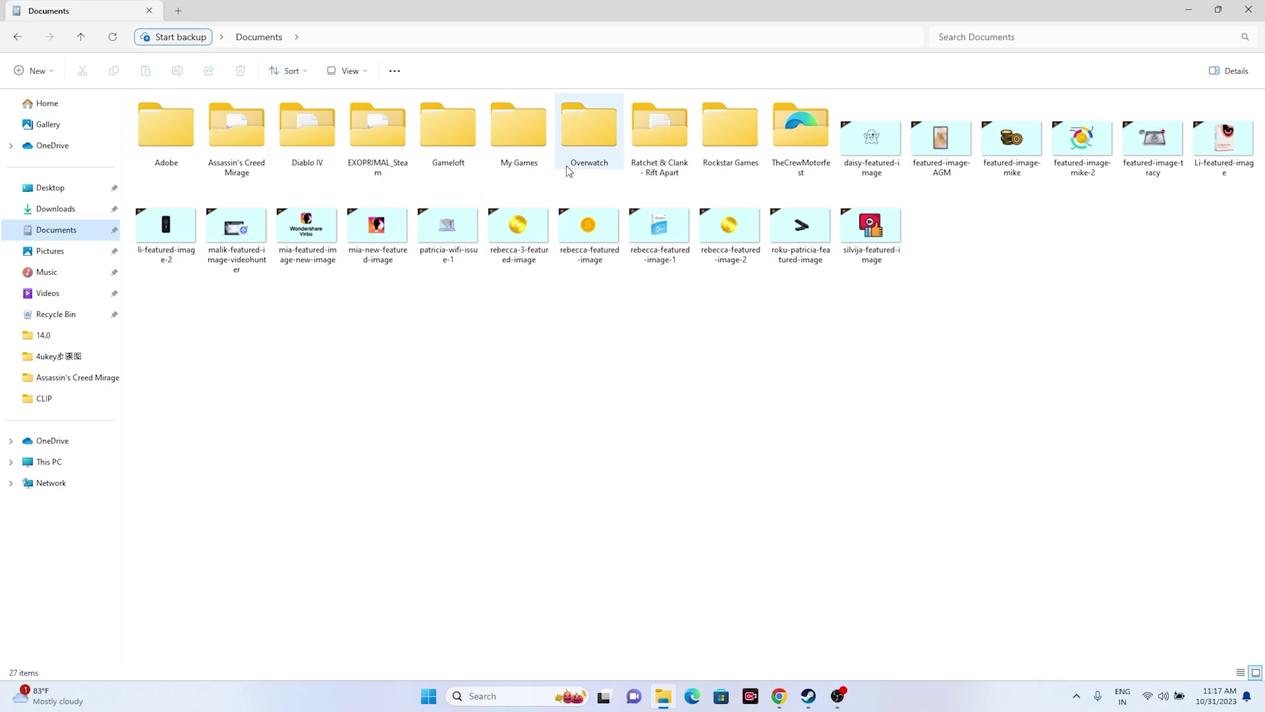
double_click(511, 143)
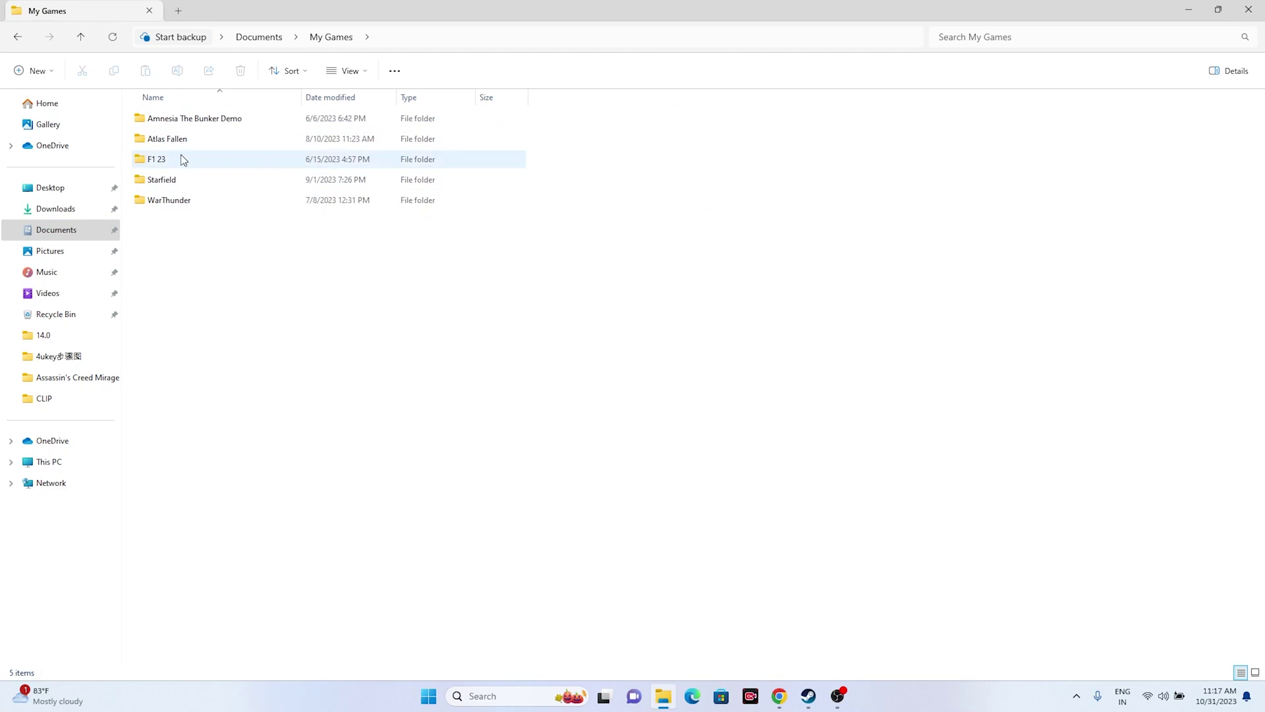
mouse_move(185, 162)
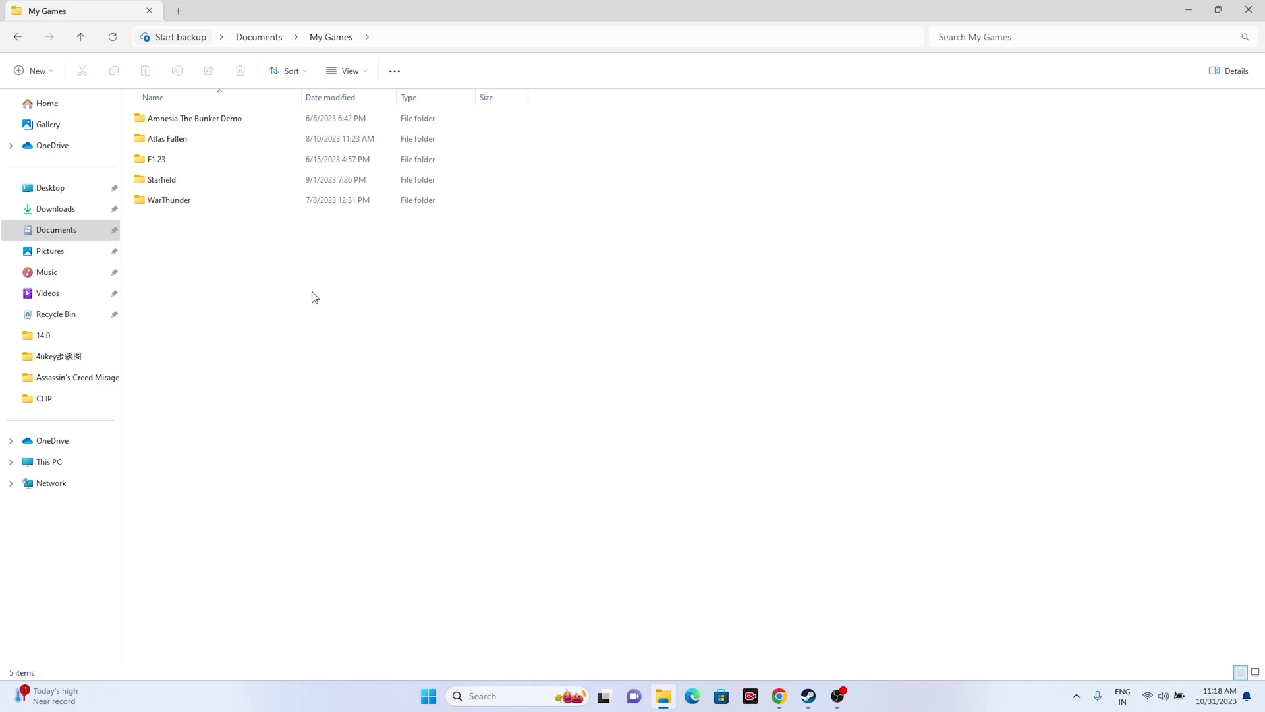
Close the My Games folder window and minimize Steam to return to the desktop
left_click(1261, 7)
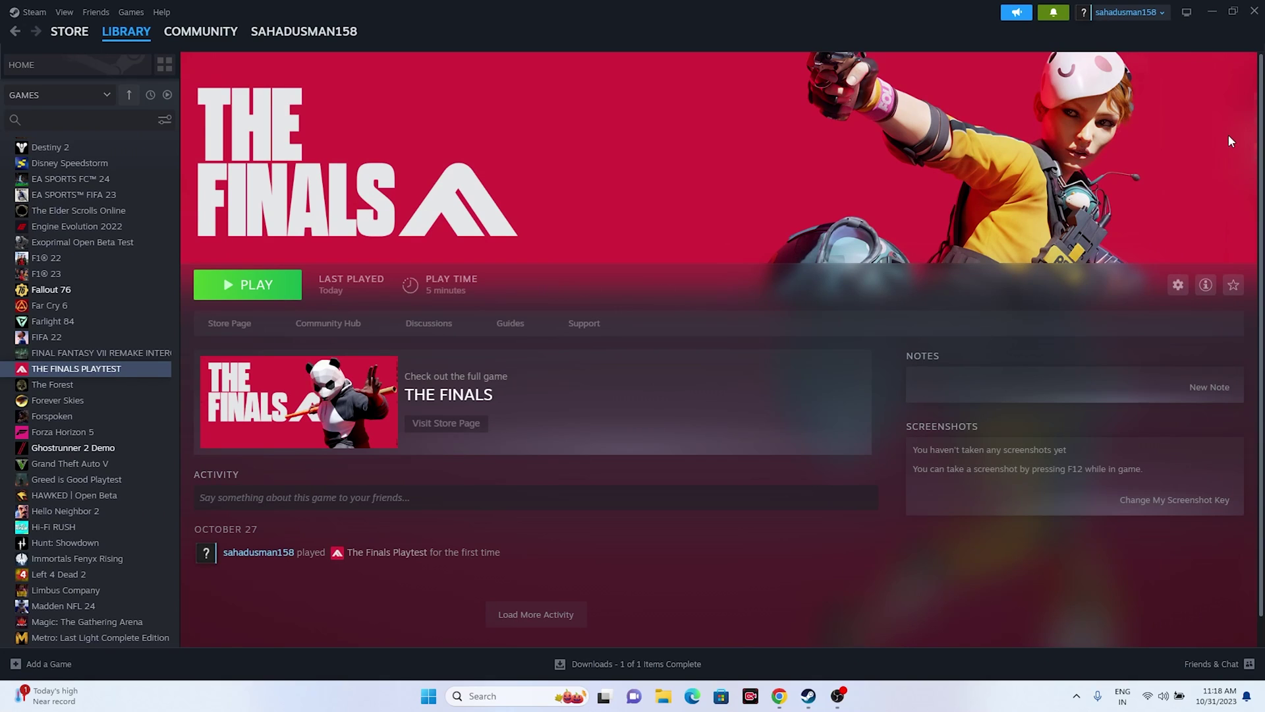
left_click(1233, 11)
left_click(1086, 189)
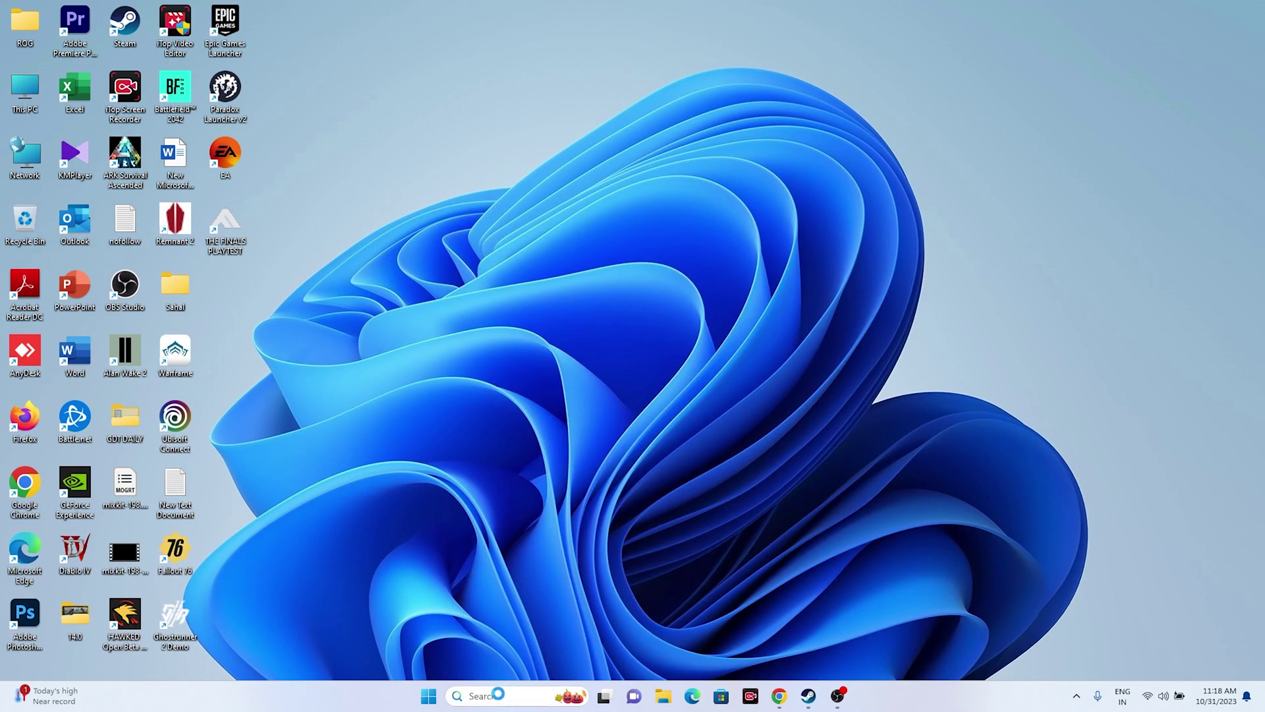
Open Windows Defender Firewall's allowed apps list through Control Panel and check the permissions of THE FINALS and THE FINALS PLAYTEST
left_click(501, 696)
left_click(537, 462)
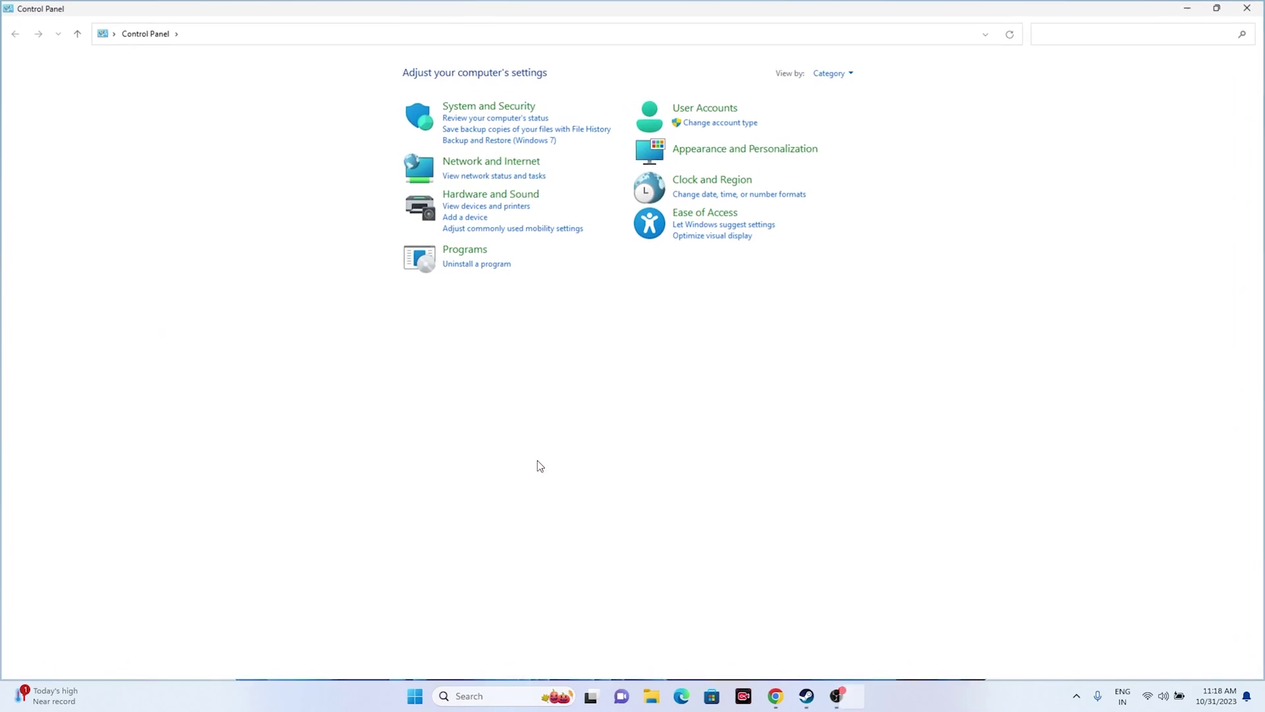
left_click(497, 112)
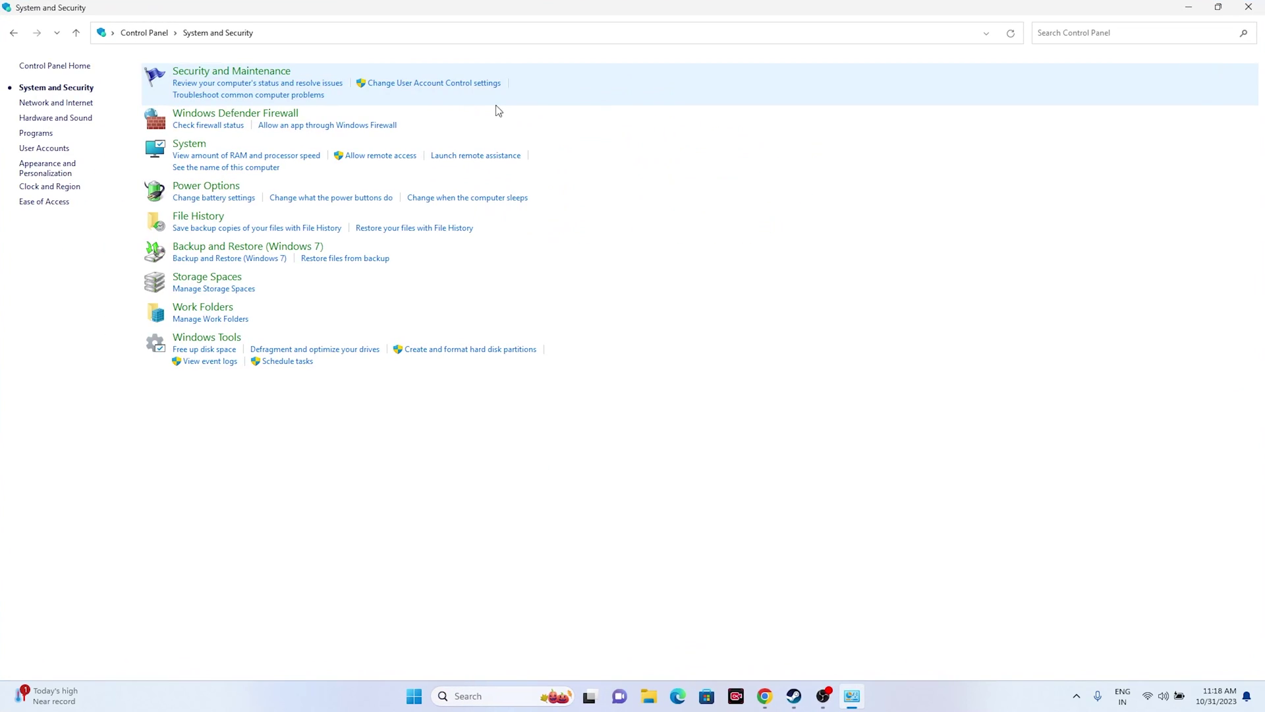
left_click(183, 117)
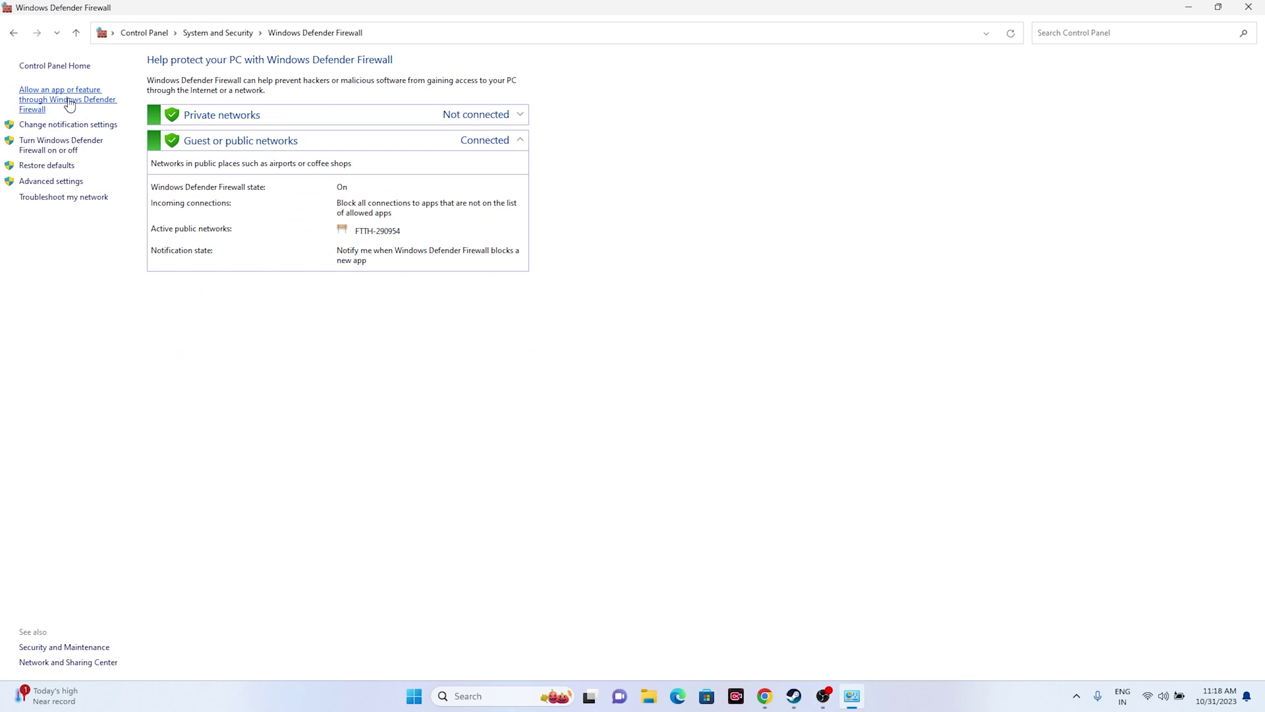
left_click(70, 104)
scroll(509, 201, "down", 1)
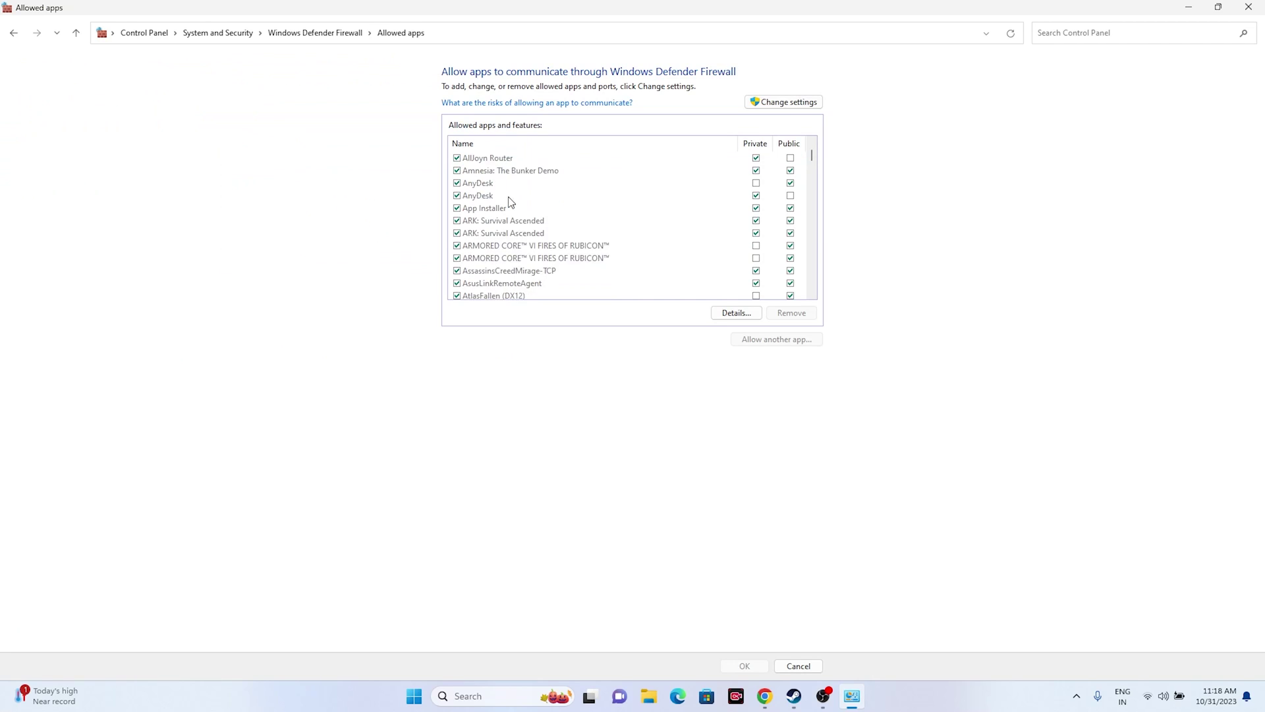
scroll(510, 201, "down", 8)
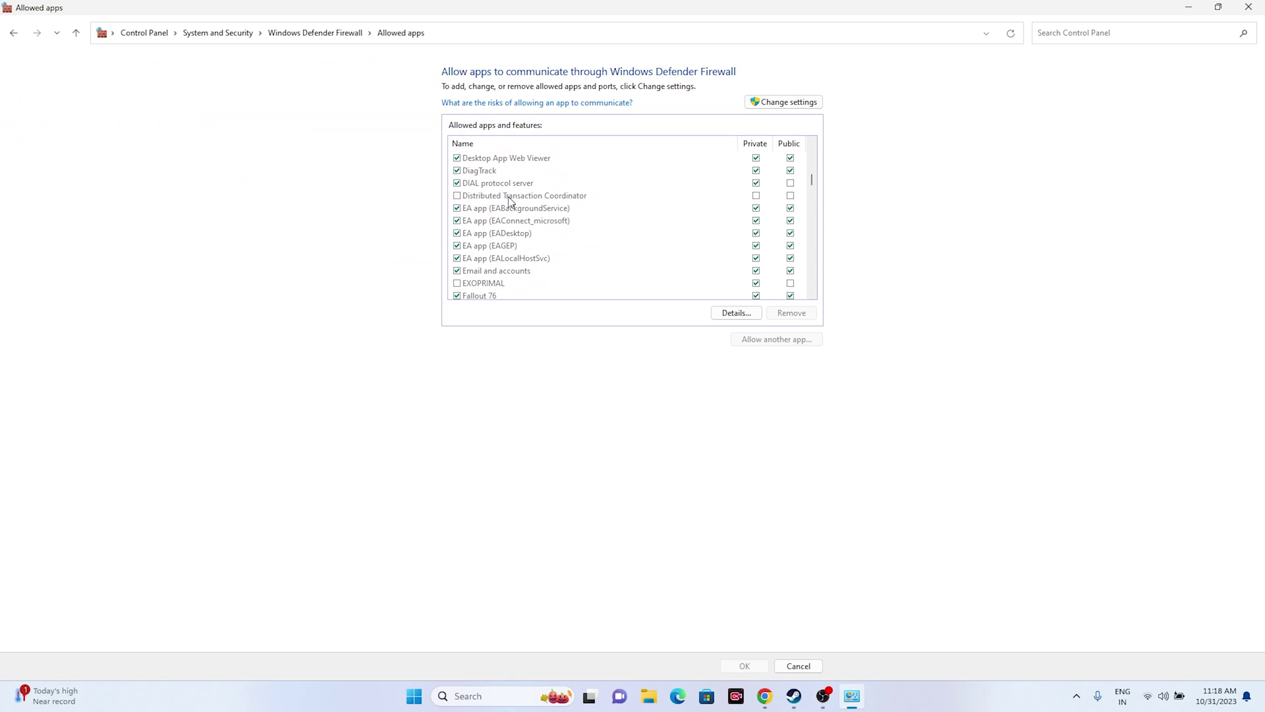
scroll(510, 201, "down", 5)
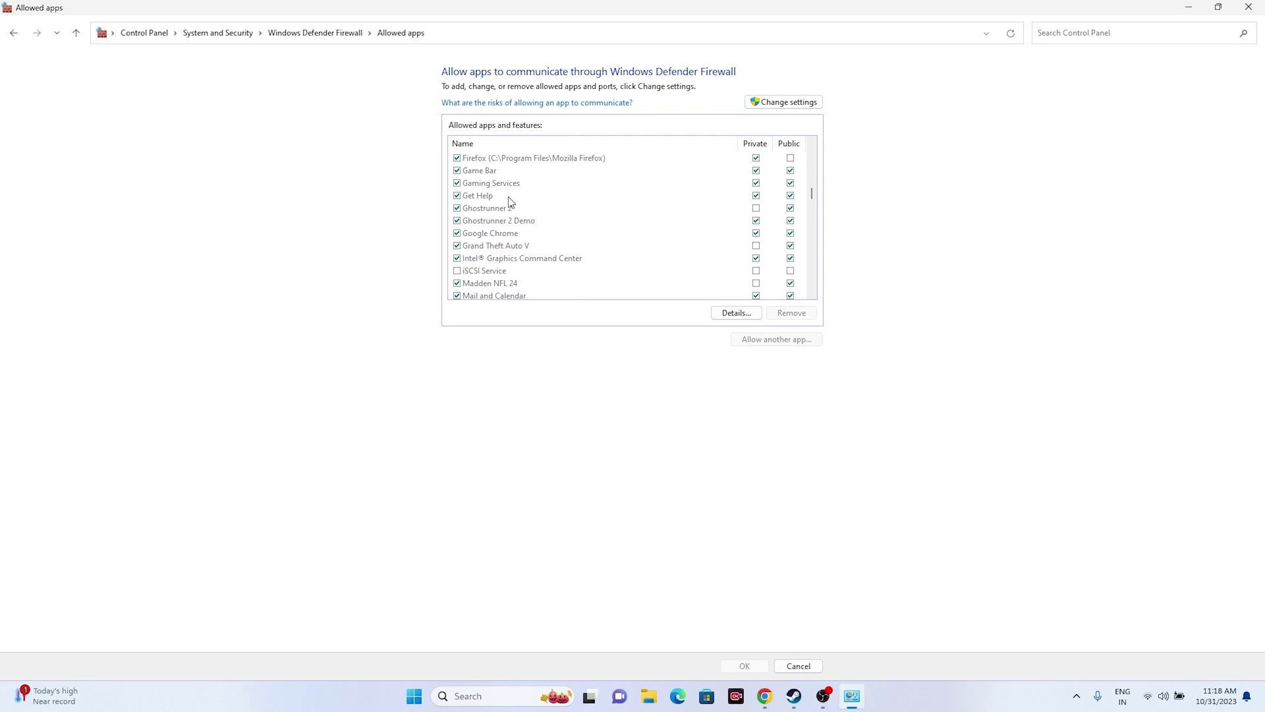
scroll(509, 201, "down", 12)
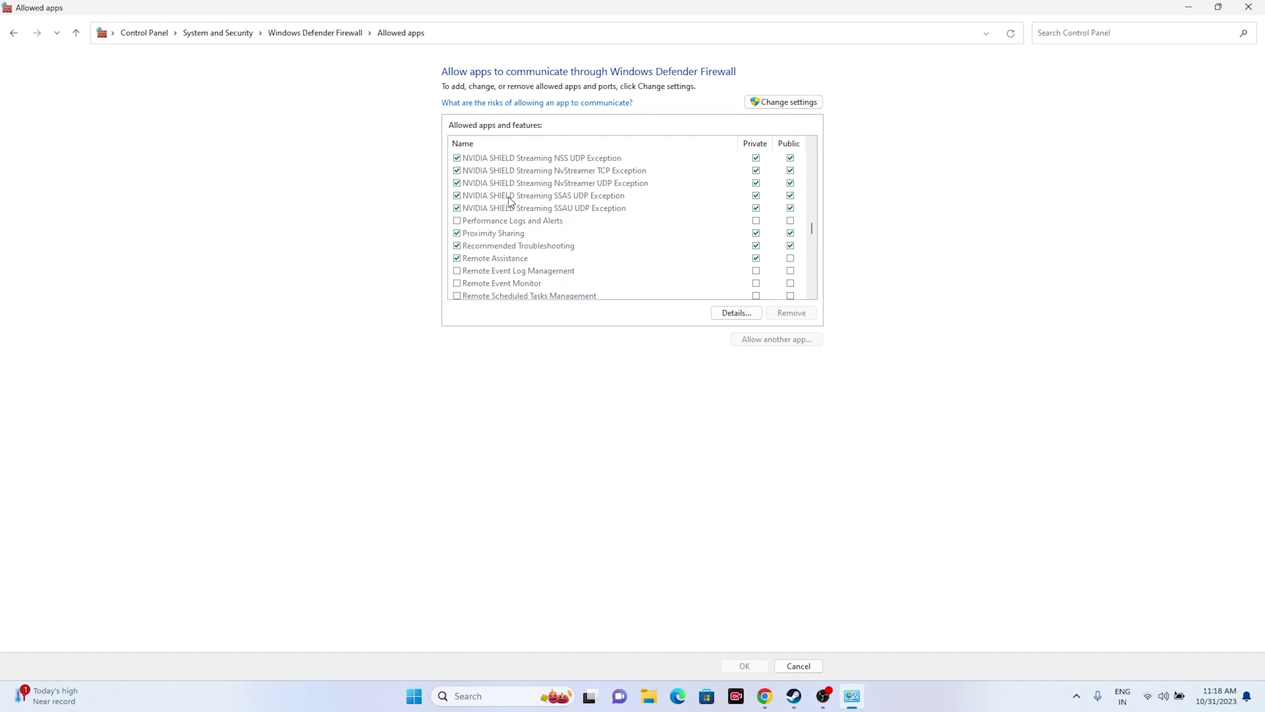
scroll(509, 201, "down", 10)
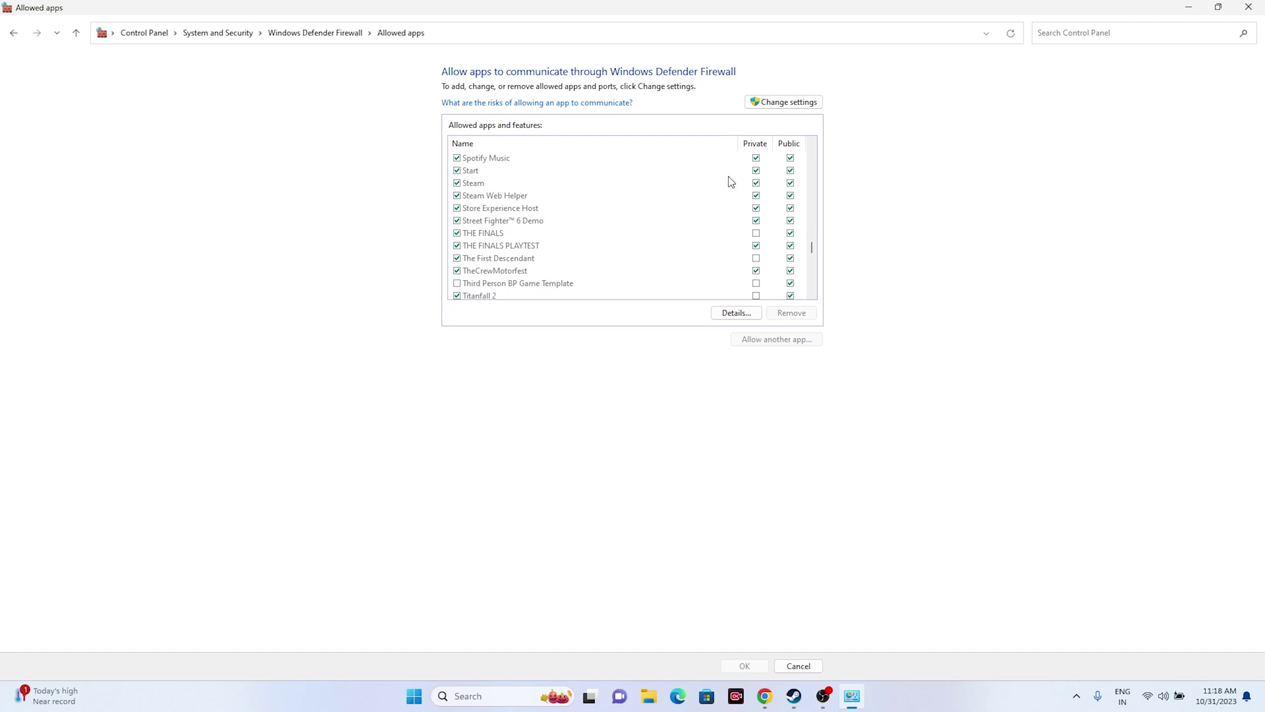
Unlock the allowed apps list for changes and start adding another app, browsing to Program Files (x86) on Local Disk (C:)
left_click(779, 104)
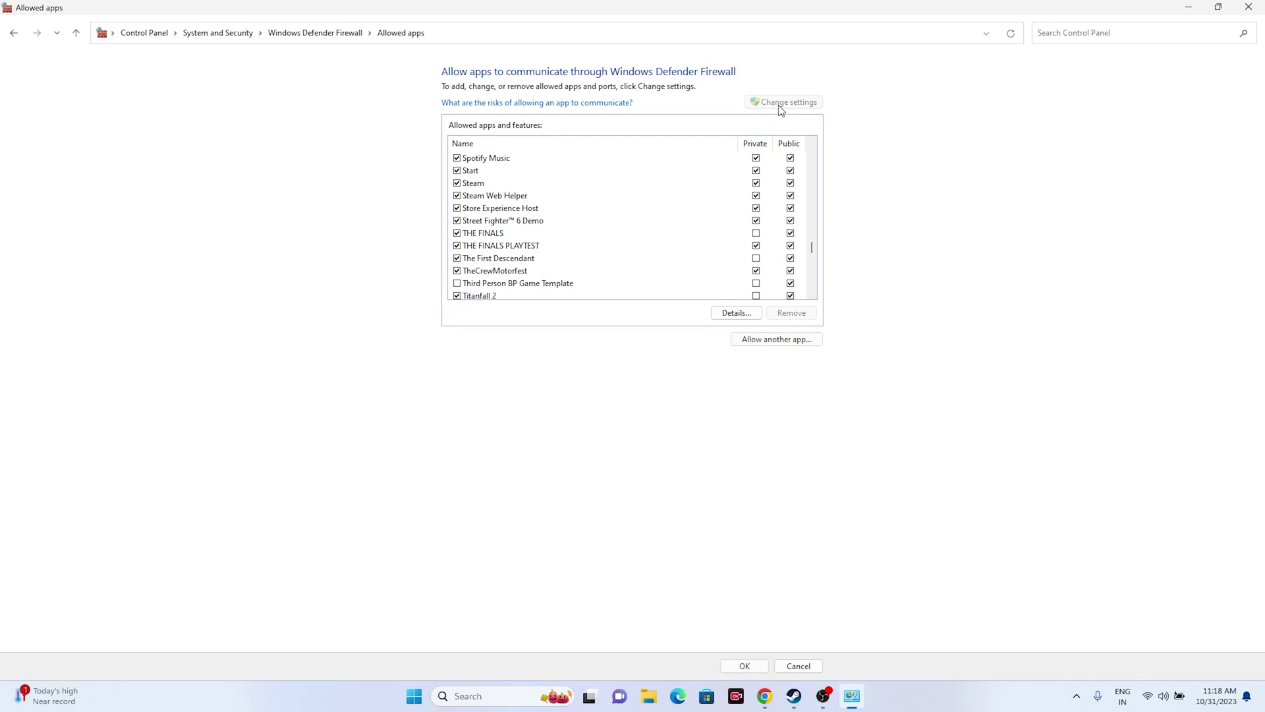
left_click(780, 340)
left_click(728, 411)
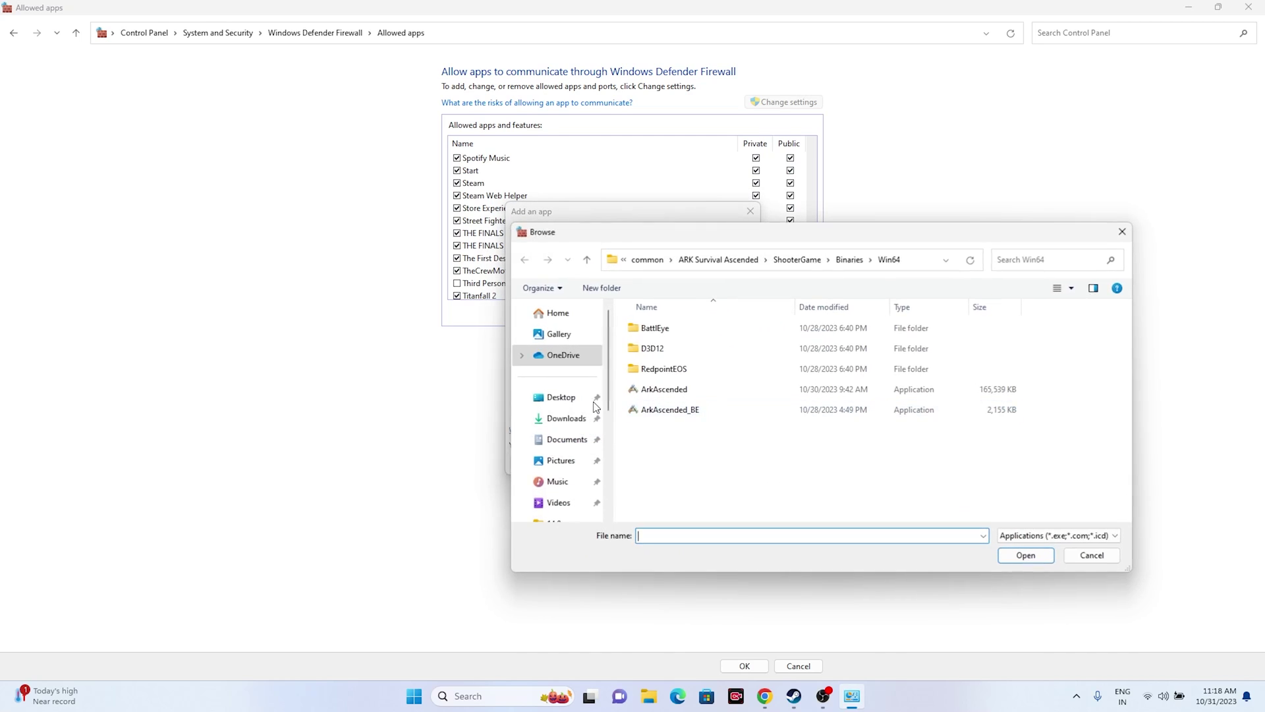
scroll(573, 428, "down", 5)
left_click(570, 456)
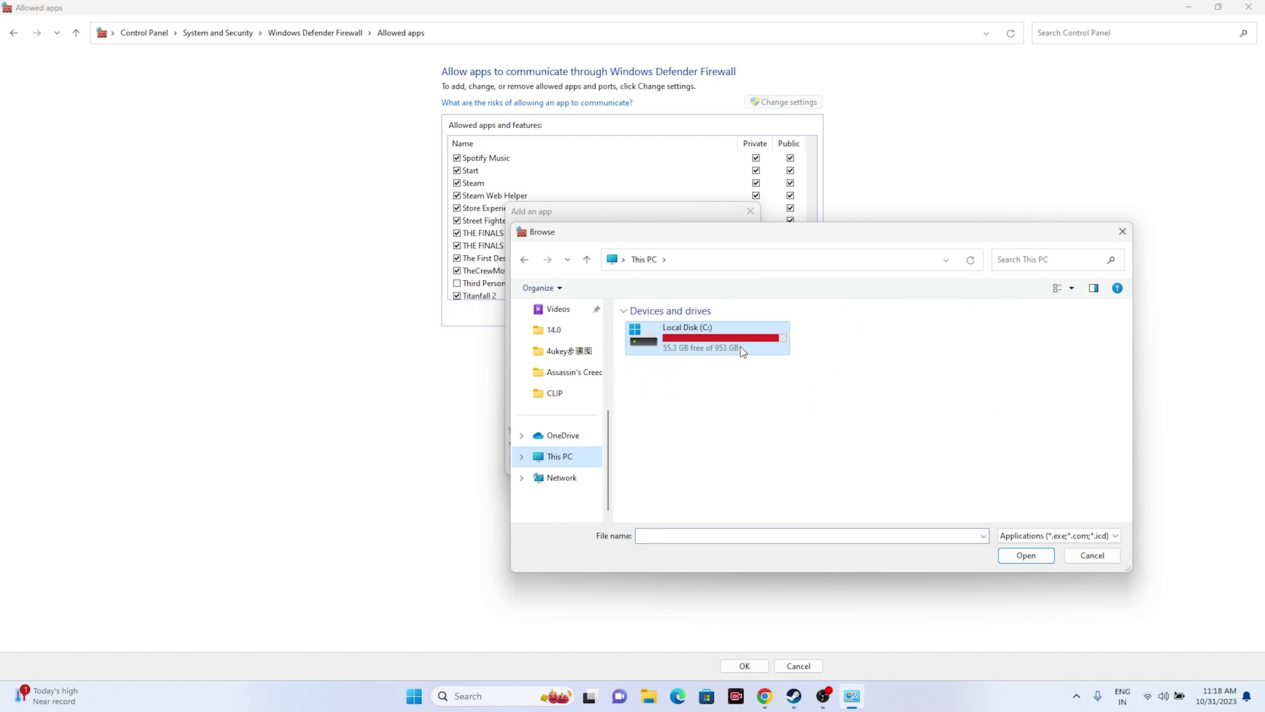
double_click(730, 342)
double_click(692, 432)
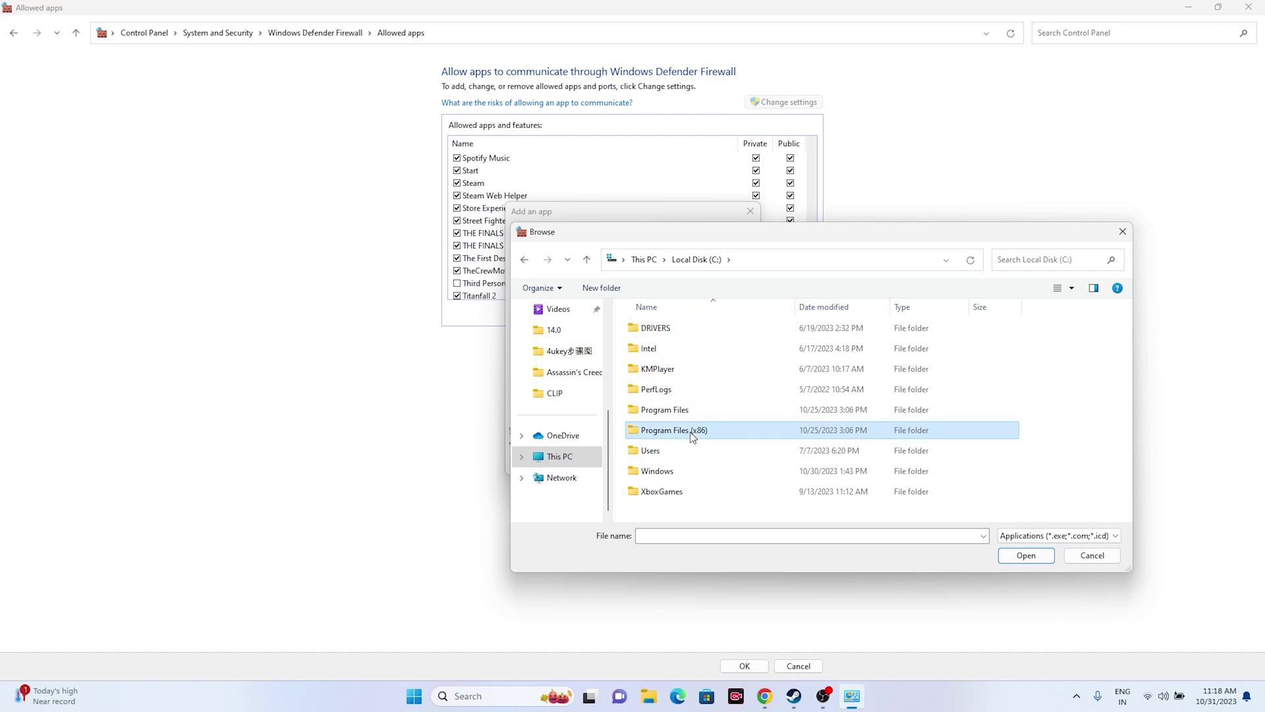
Browse into Steam's steamapps folder and open its common folder of installed games
scroll(691, 405, "down", 3)
scroll(690, 405, "down", 1)
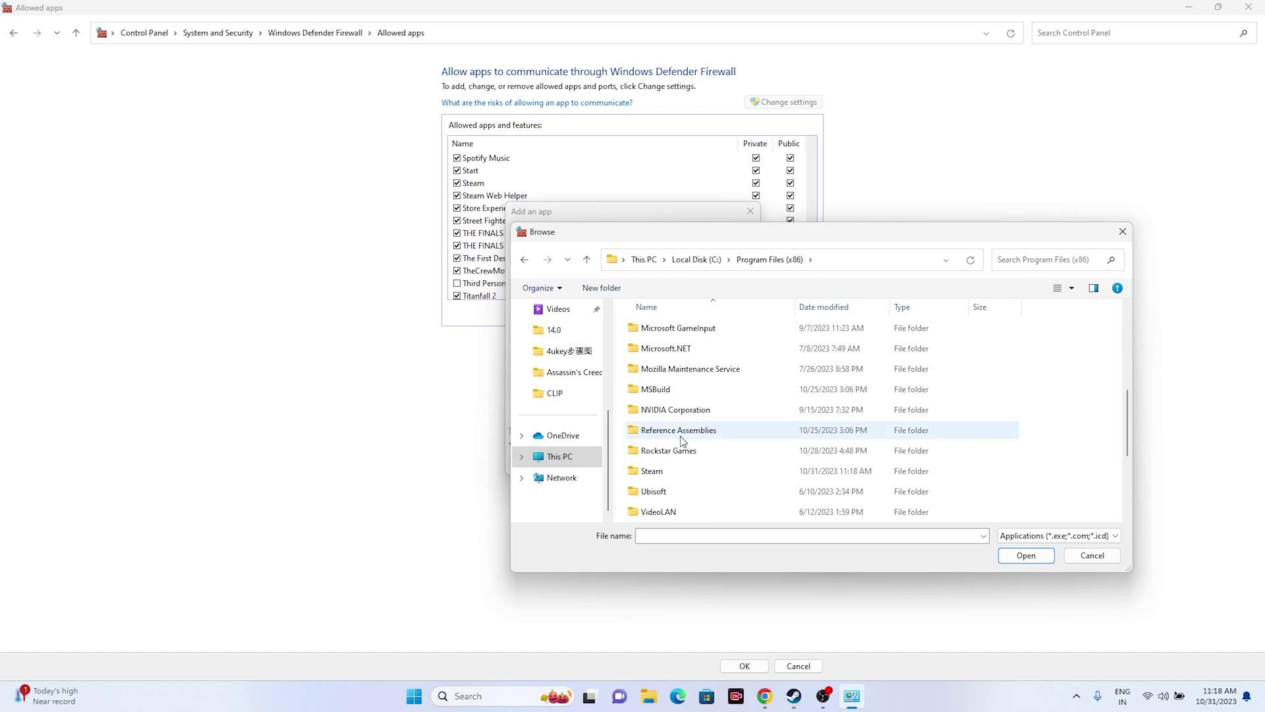
double_click(674, 472)
scroll(672, 406, "down", 3)
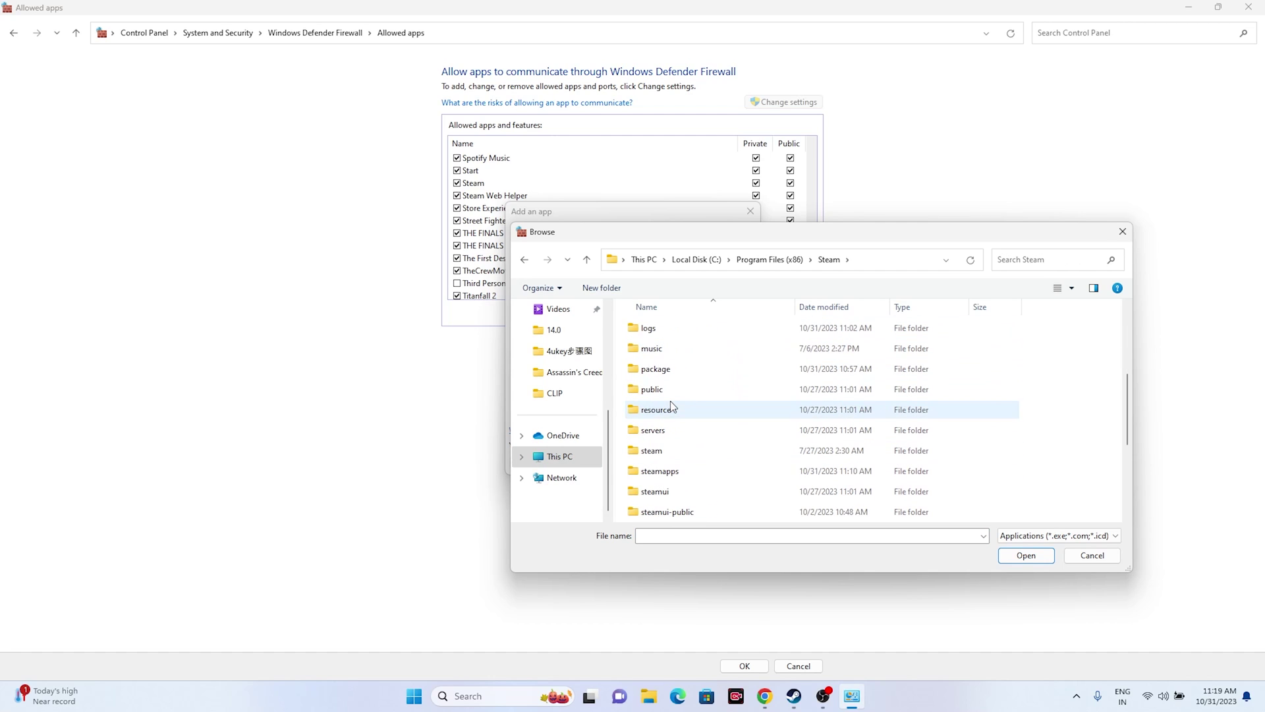
double_click(678, 470)
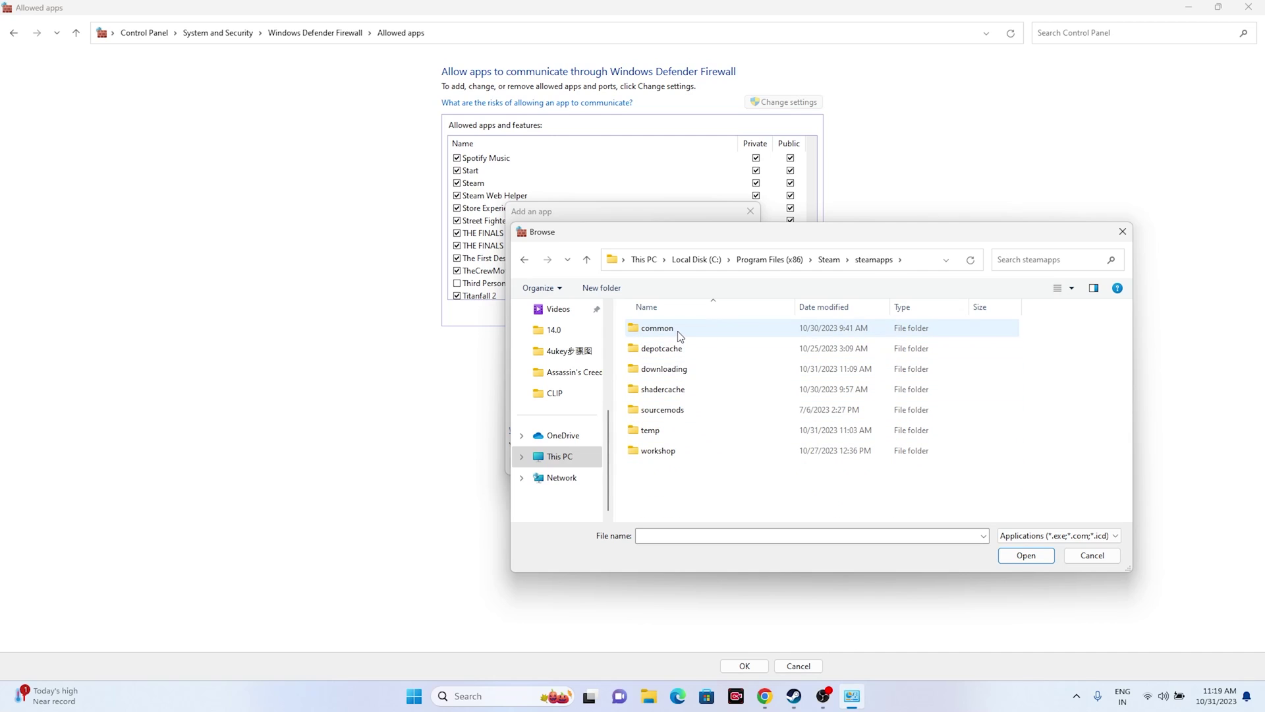
double_click(677, 330)
Try to add the Discovery application from The Finals Playtest folder to the firewall's allowed apps, and close the firewall settings
scroll(682, 440, "down", 9)
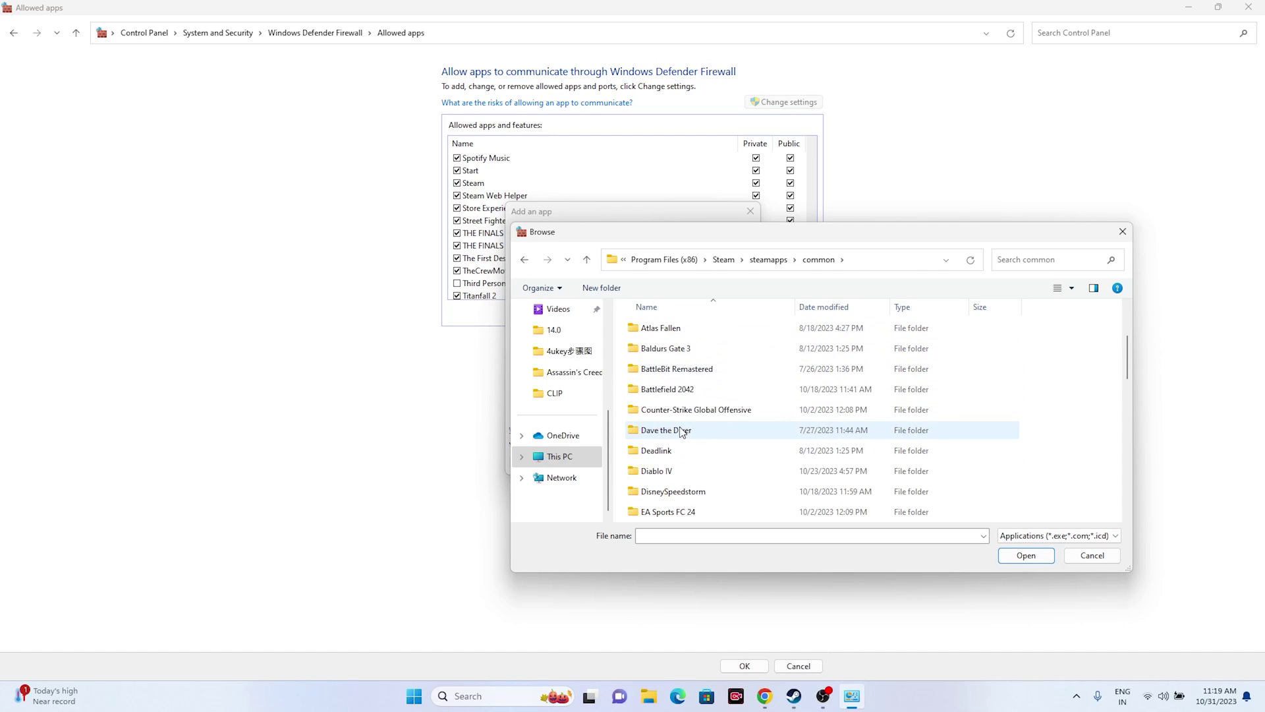
scroll(682, 429, "down", 4)
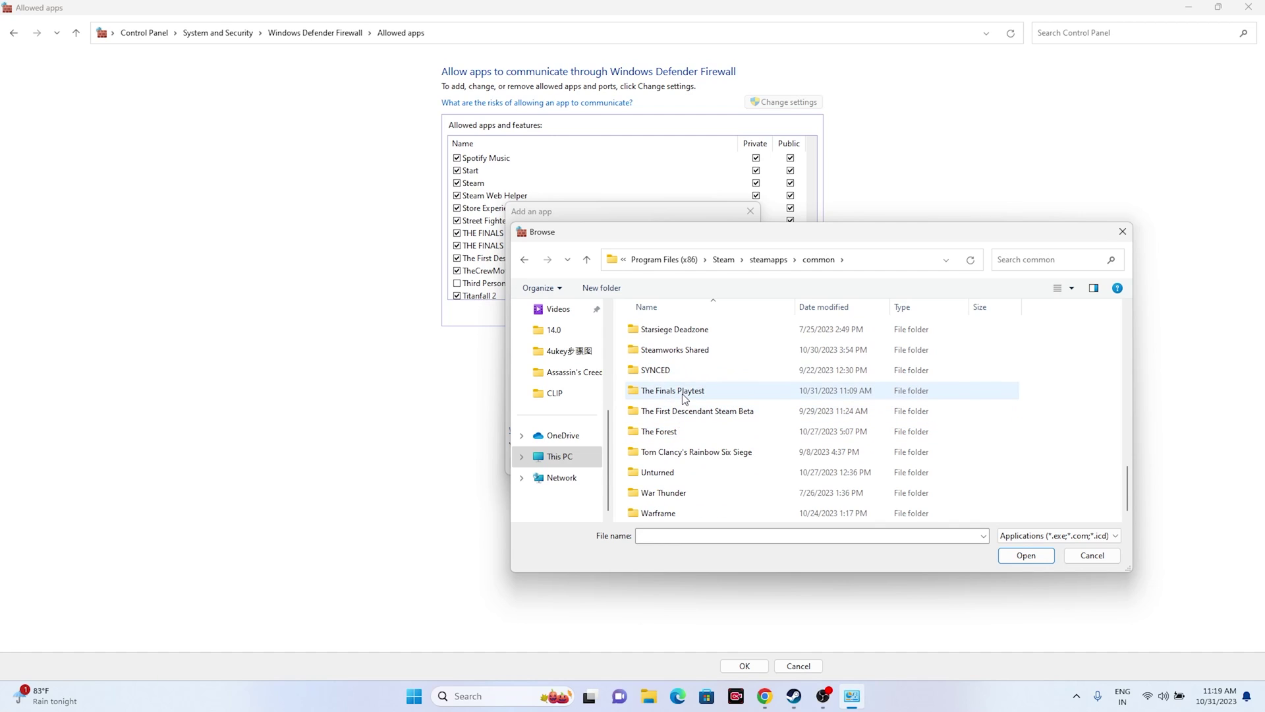
double_click(681, 391)
left_click(680, 409)
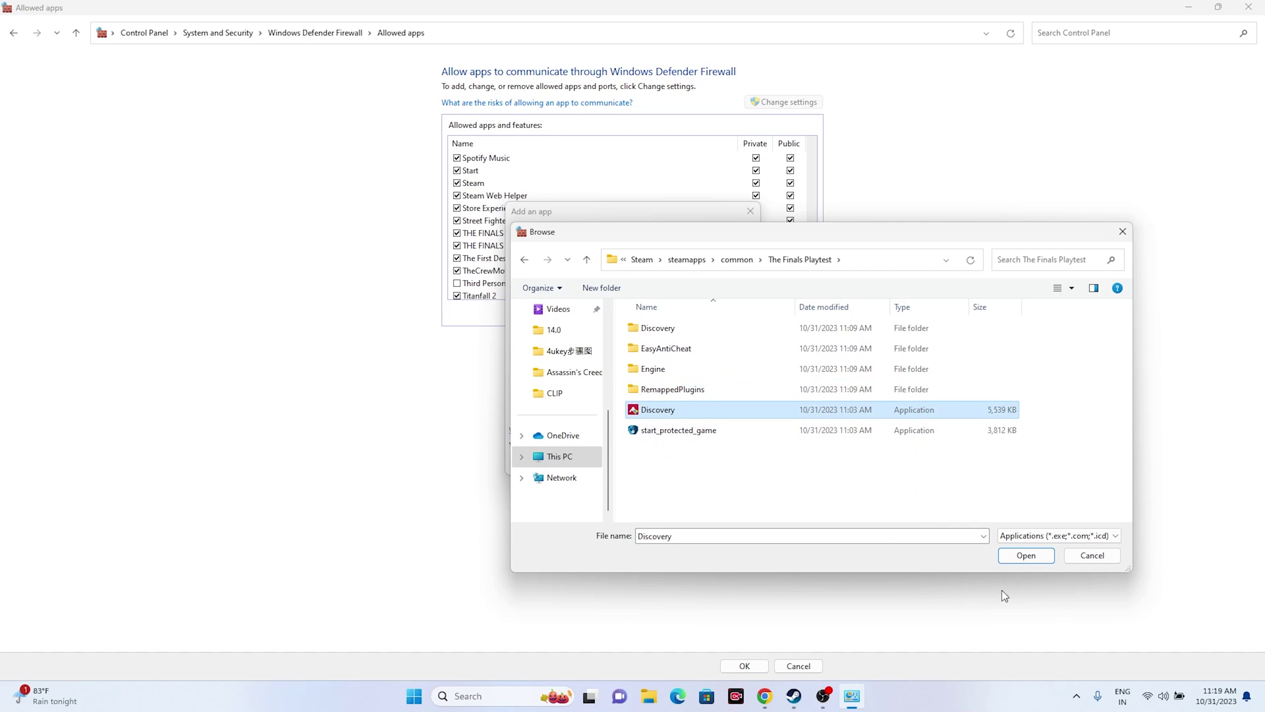
left_click(1040, 560)
left_click(671, 464)
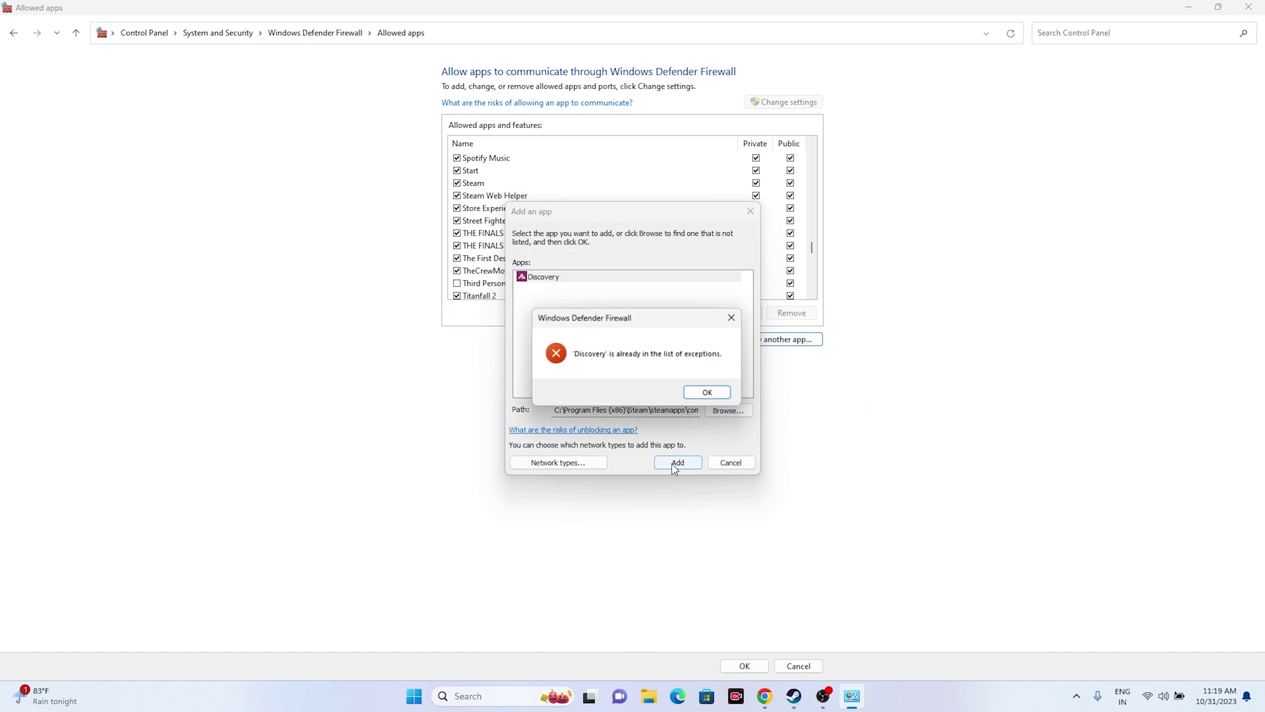
left_click(704, 394)
left_click(745, 218)
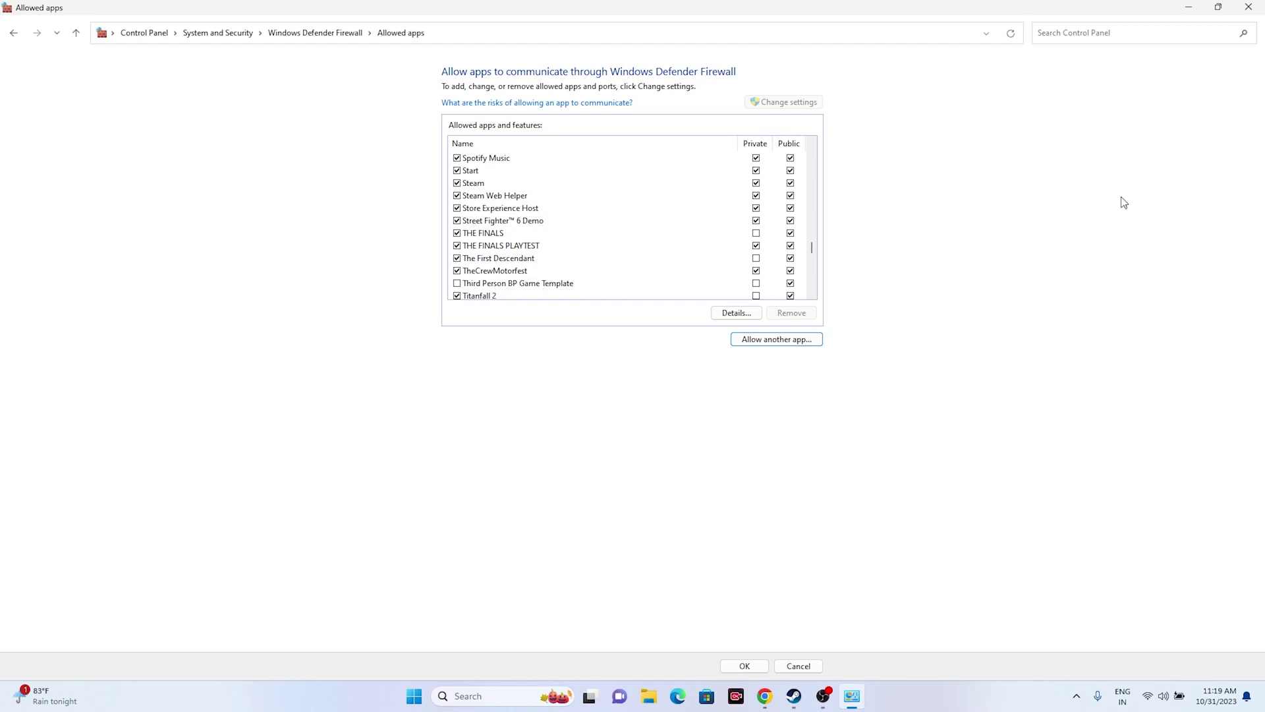
left_click(1249, 7)
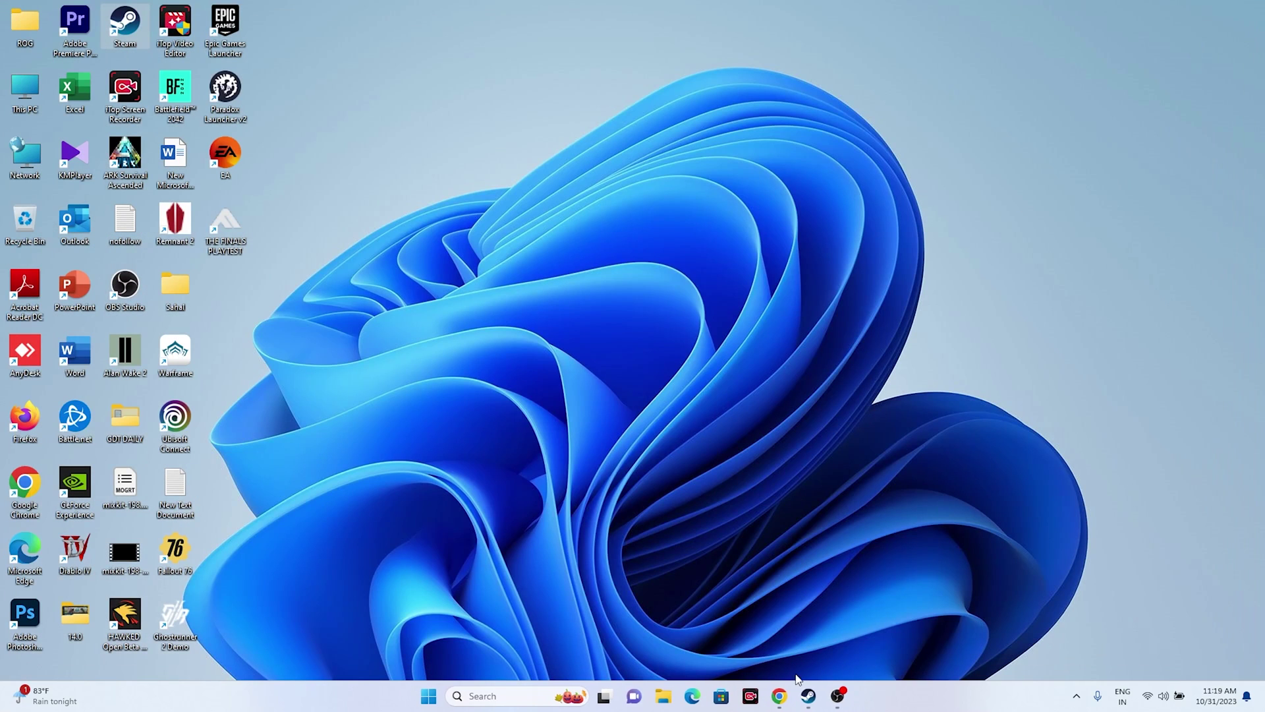
Bring Steam back up and open the list of services in System Configuration
left_click(805, 696)
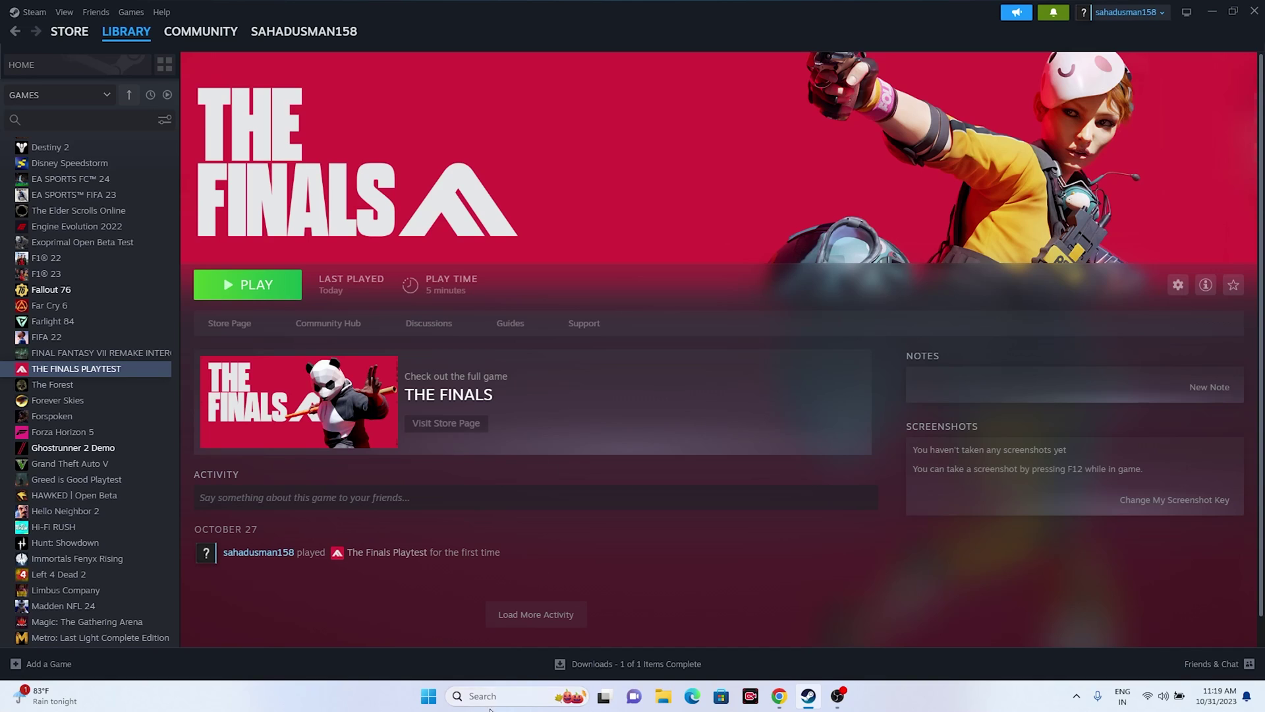
left_click(484, 696)
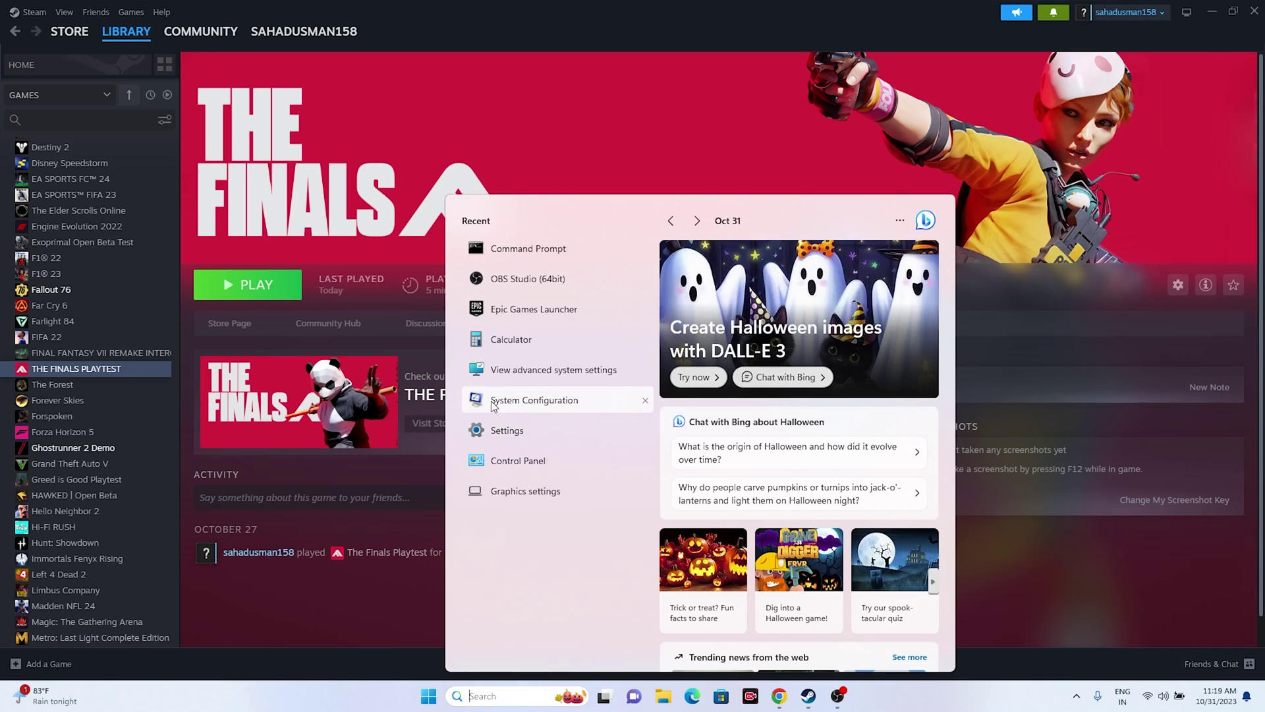
left_click(539, 400)
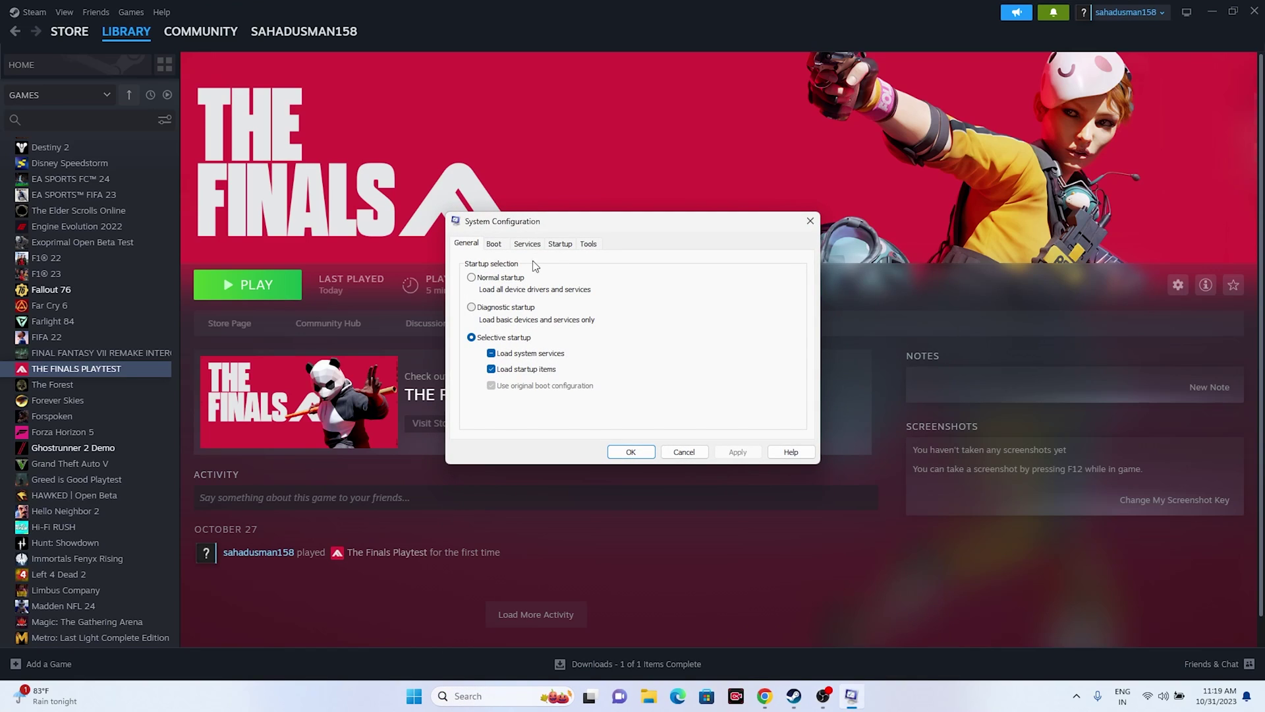
left_click(533, 244)
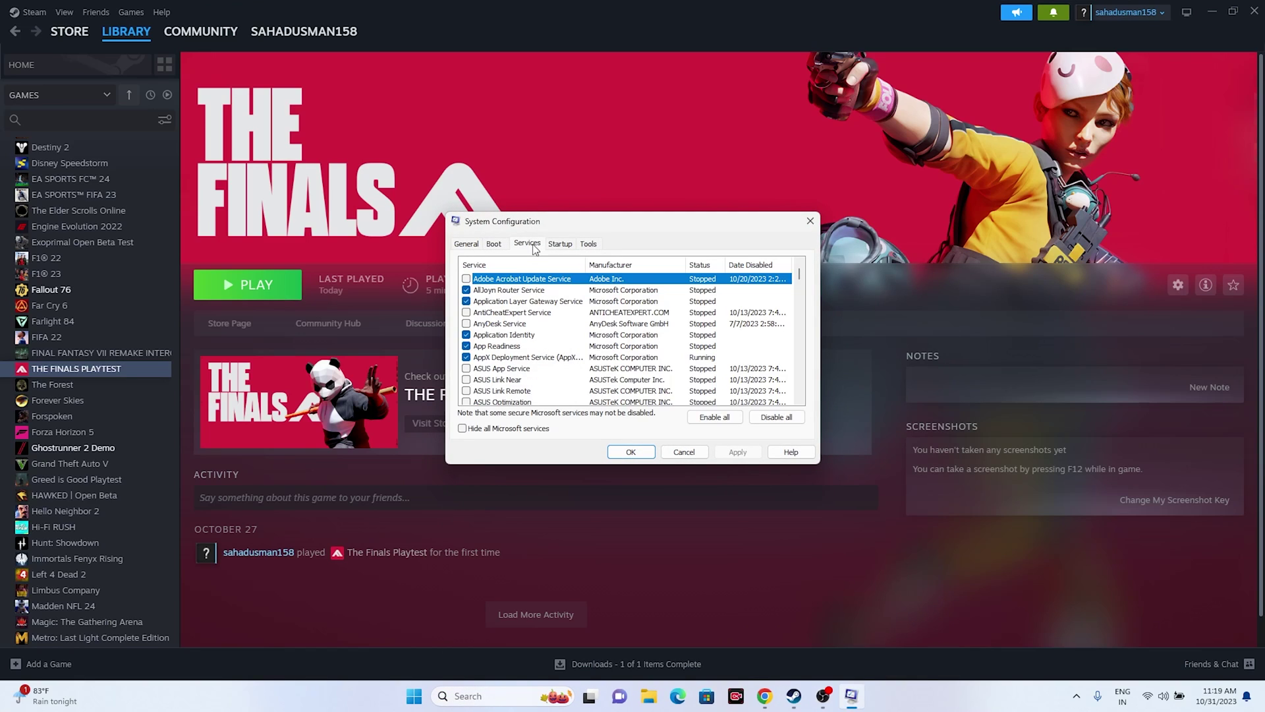
Disable all services, hide all Microsoft services, and apply the changes without restarting the computer
left_click(759, 419)
left_click(466, 429)
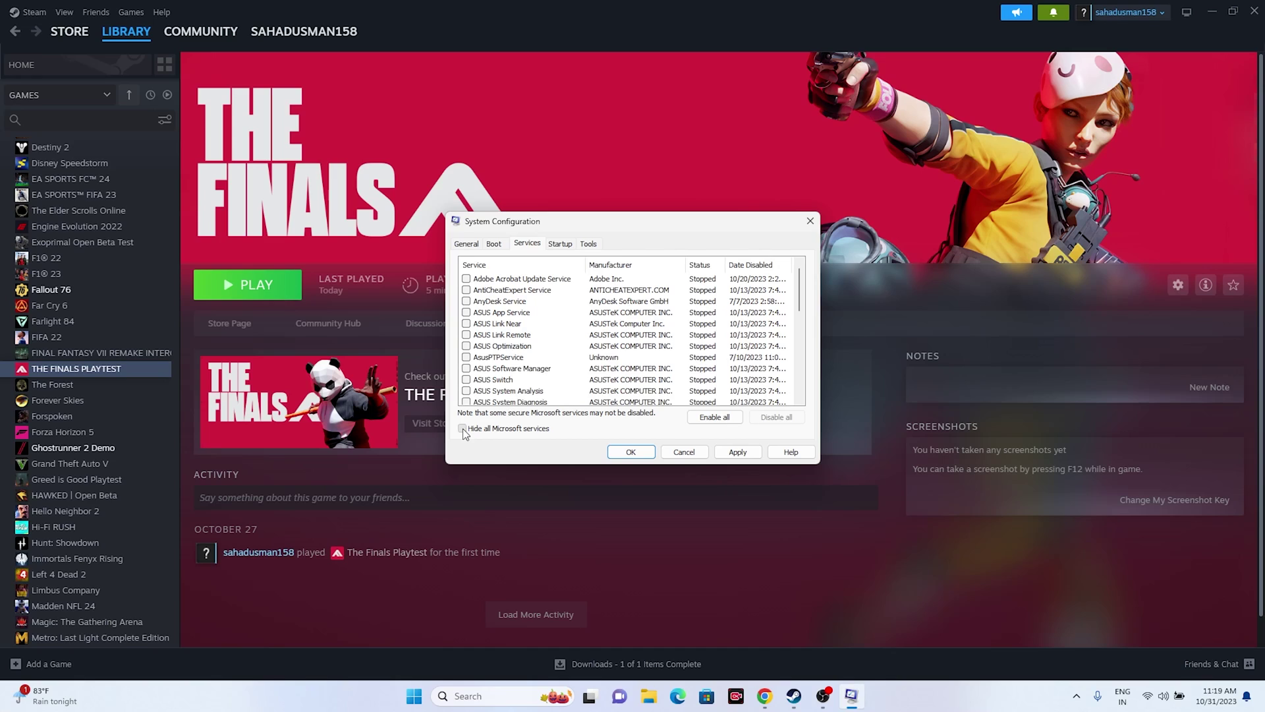
left_click(736, 452)
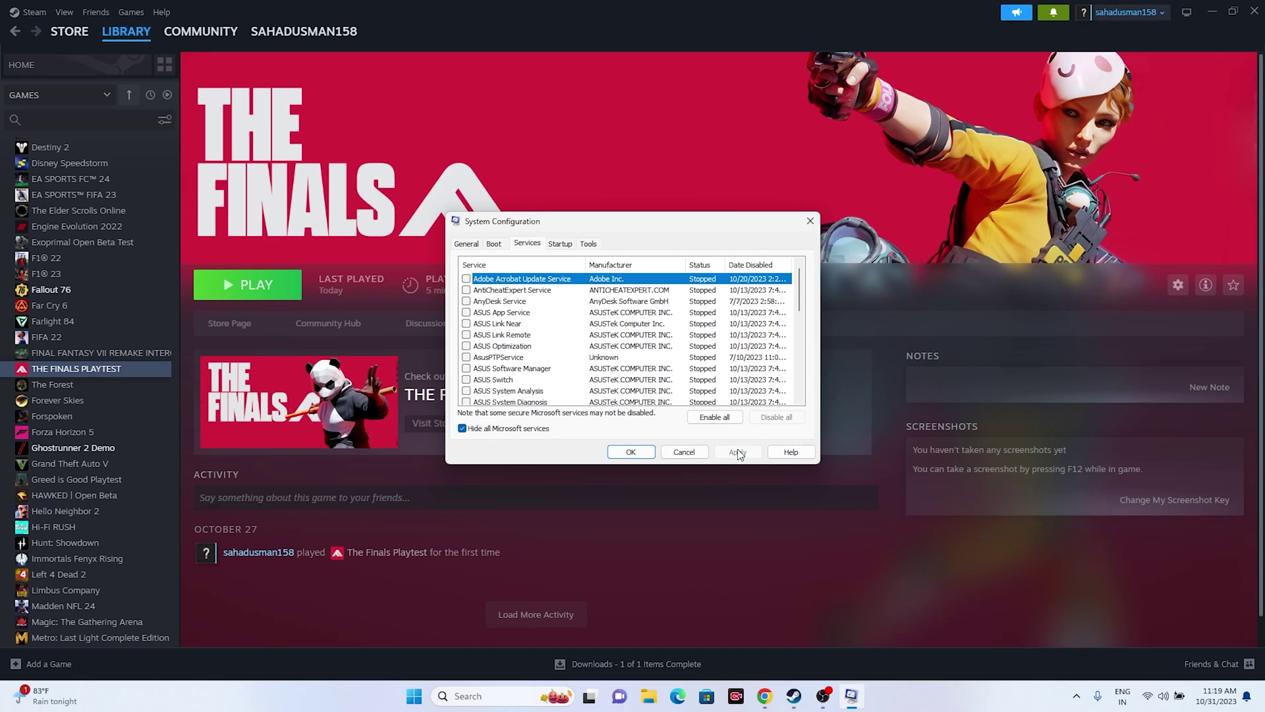
left_click(630, 452)
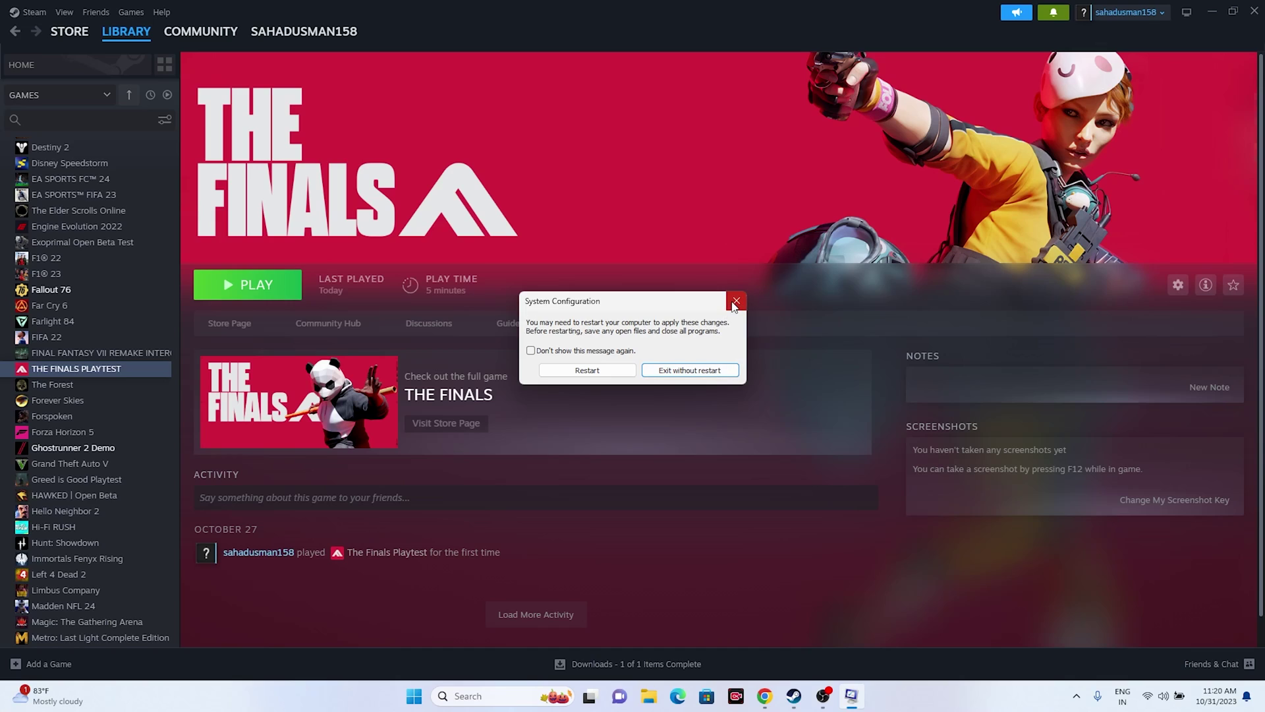
left_click(736, 302)
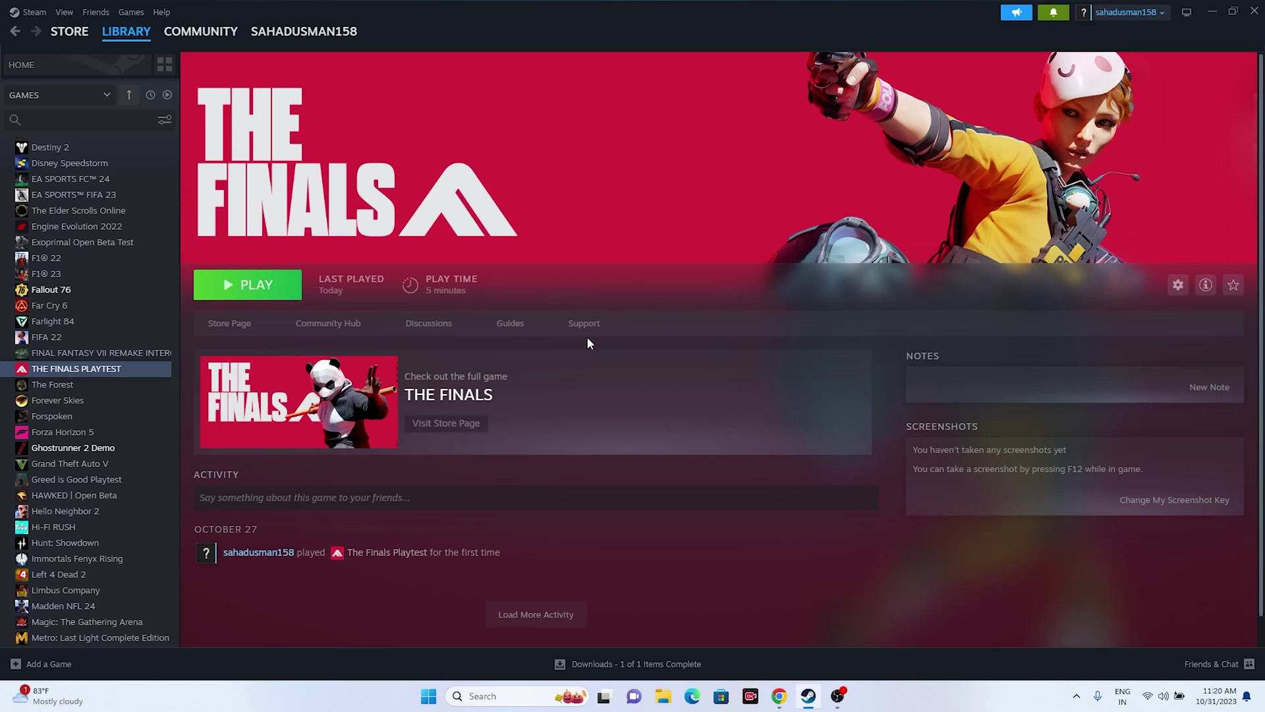
Clear the launch options in THE FINALS PLAYTEST's properties, close the properties, and minimize Steam
right_click(93, 370)
left_click(125, 472)
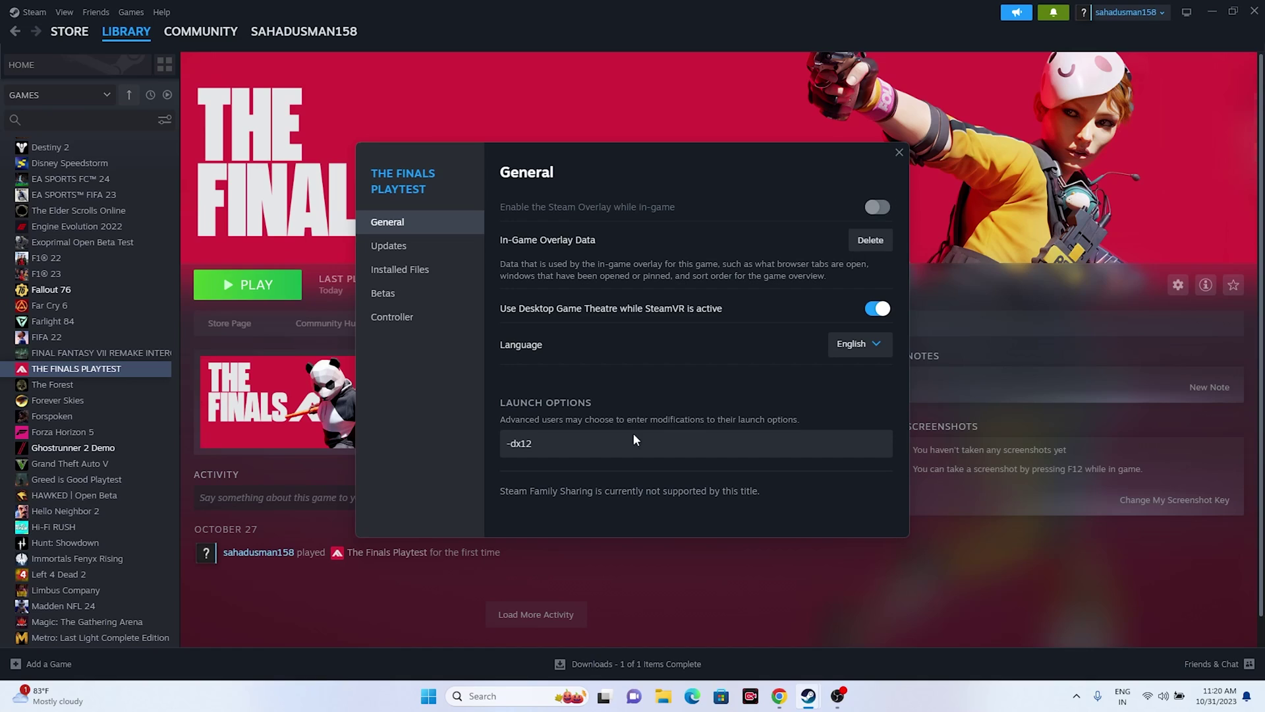
left_click_drag(547, 443, 498, 448)
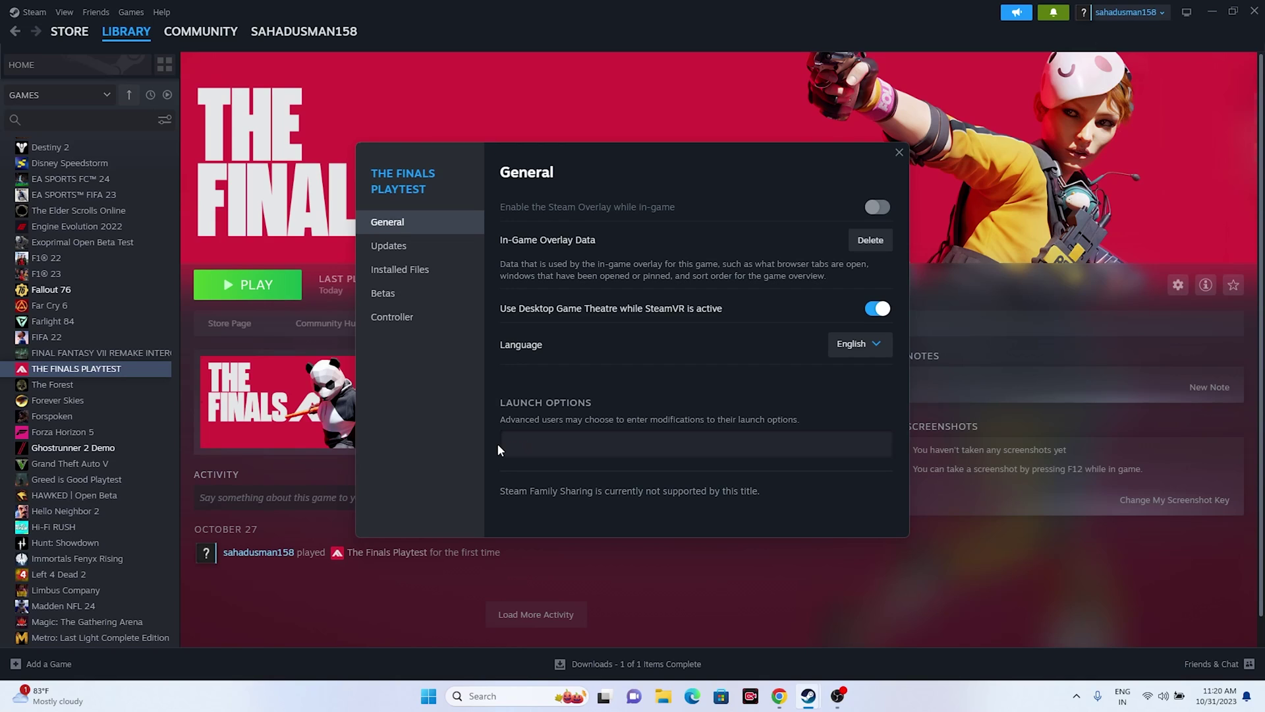
left_click(896, 149)
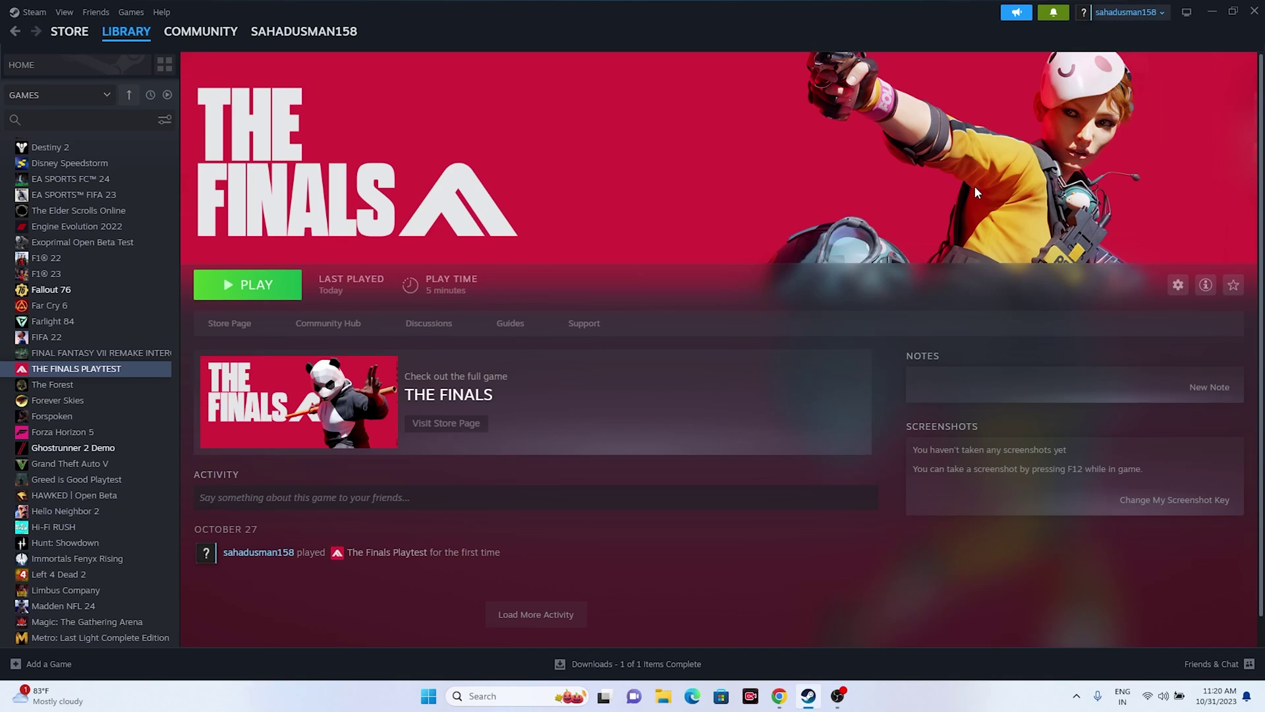
left_click(1211, 11)
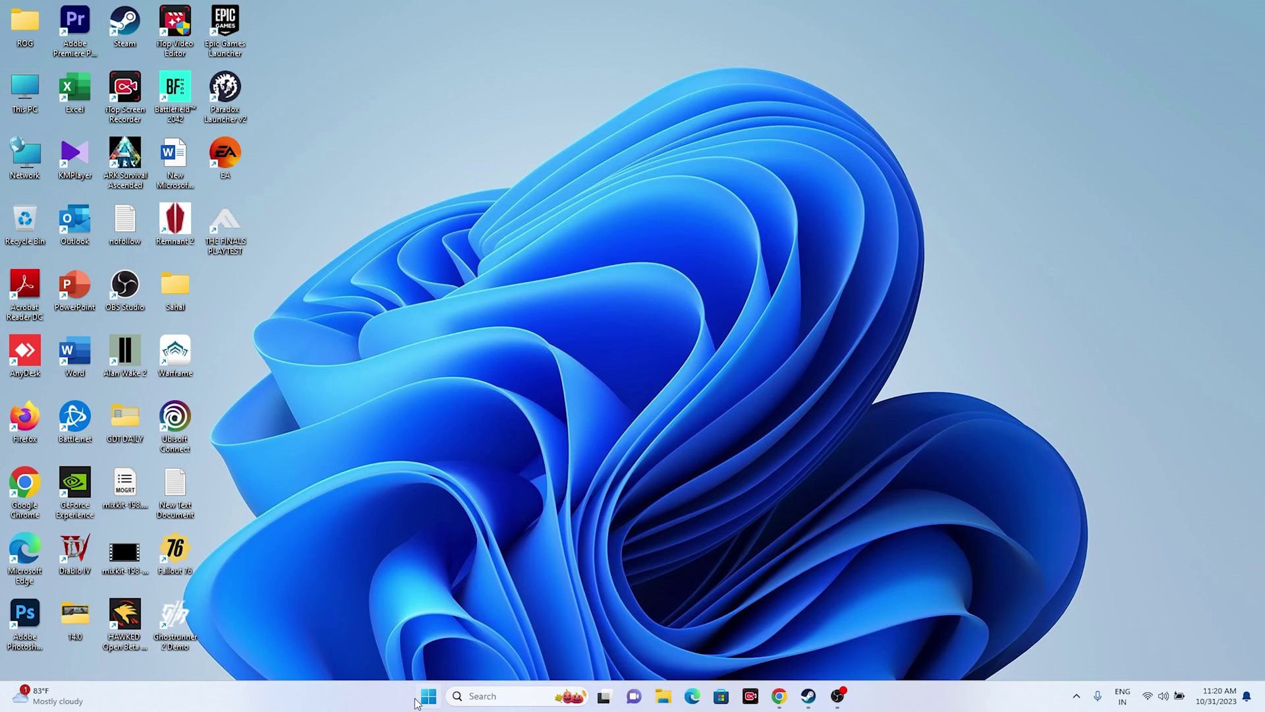
Open Task Manager maximized to review the running apps and background processes, and close it
right_click(432, 700)
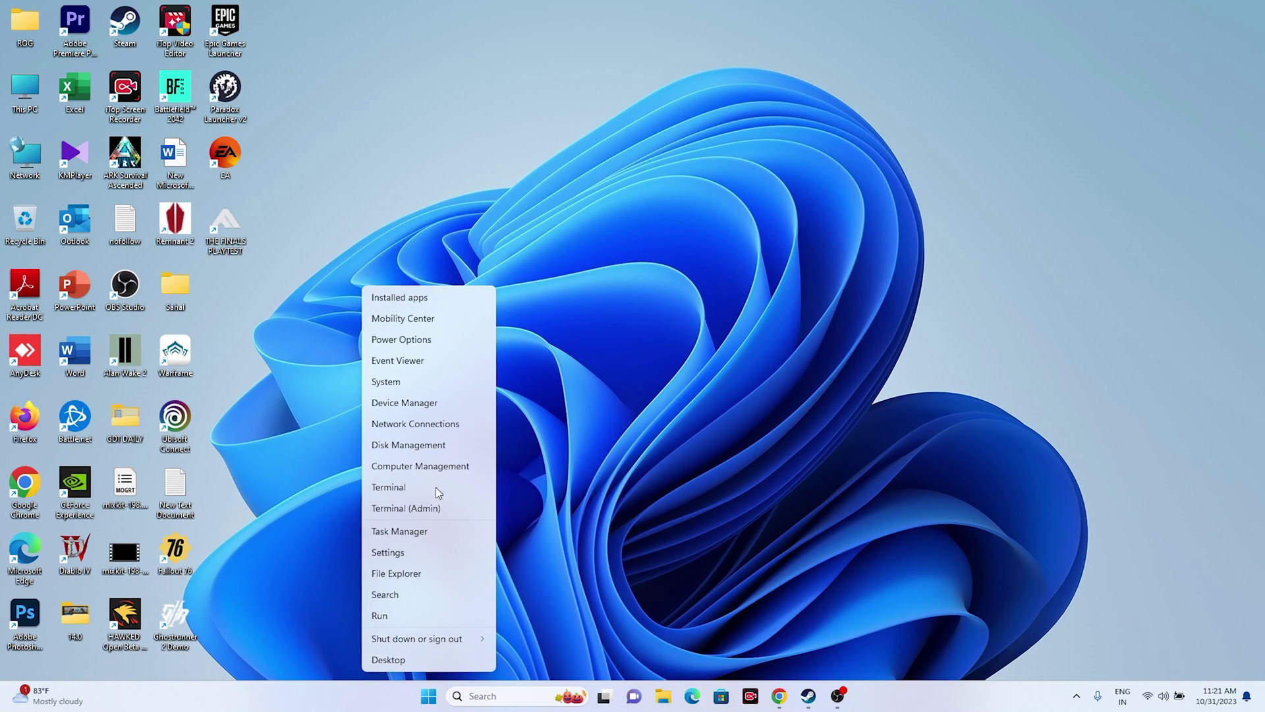
left_click(427, 535)
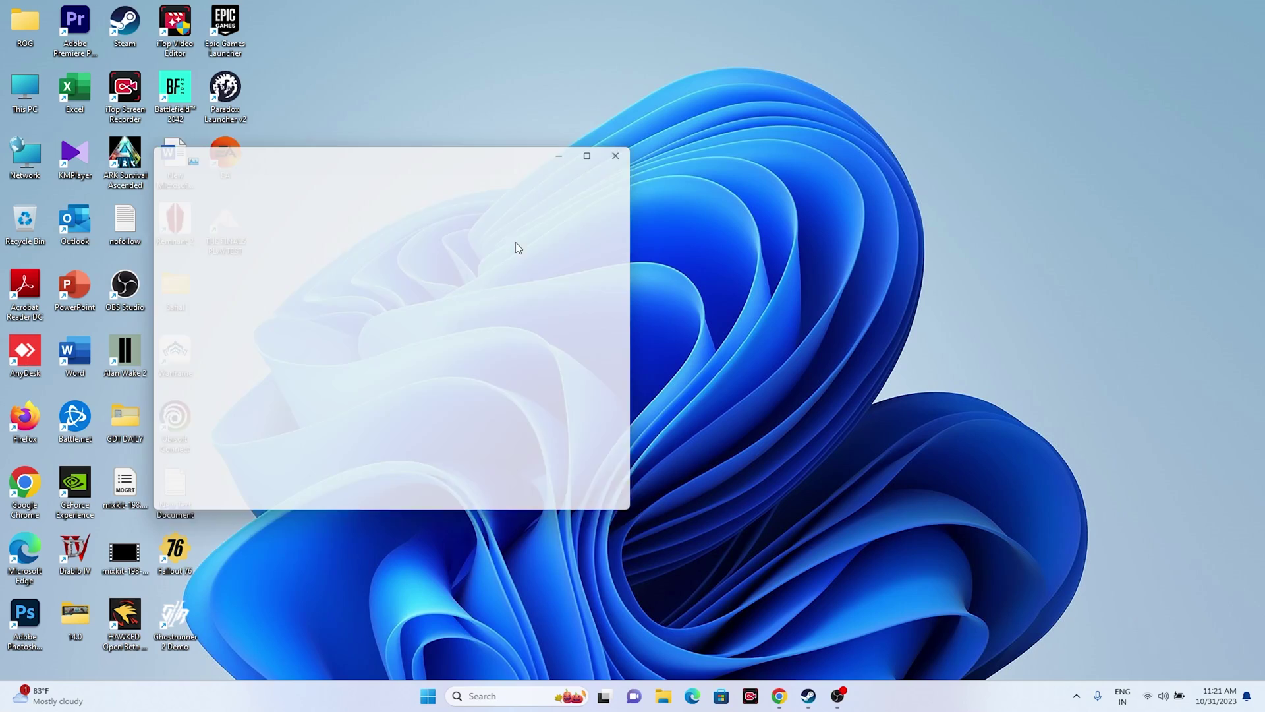
left_click(600, 147)
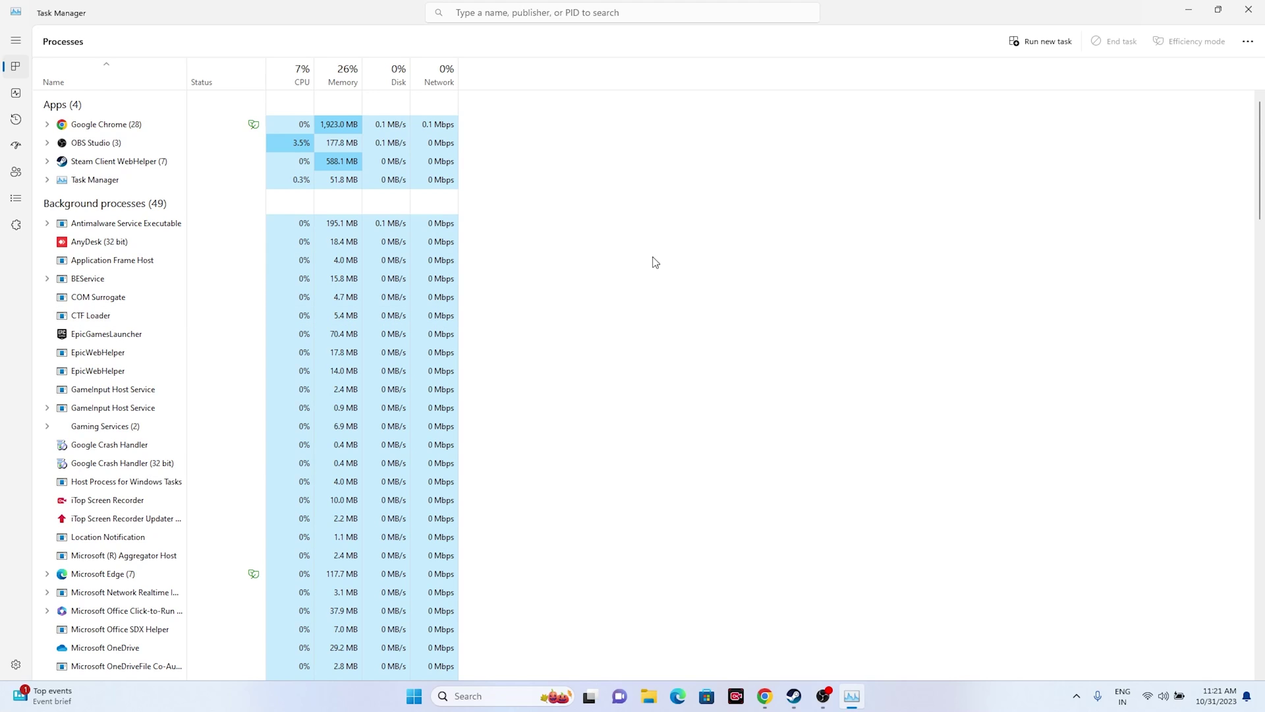
left_click(1249, 10)
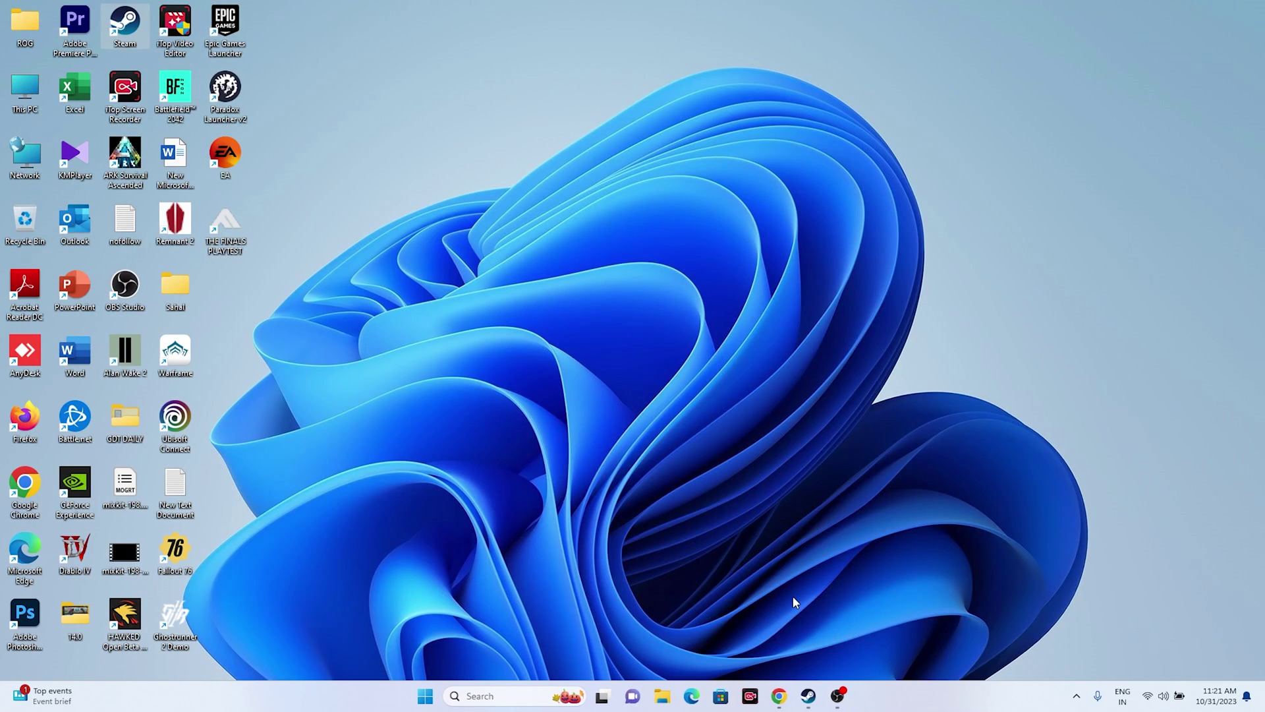
left_click(783, 699)
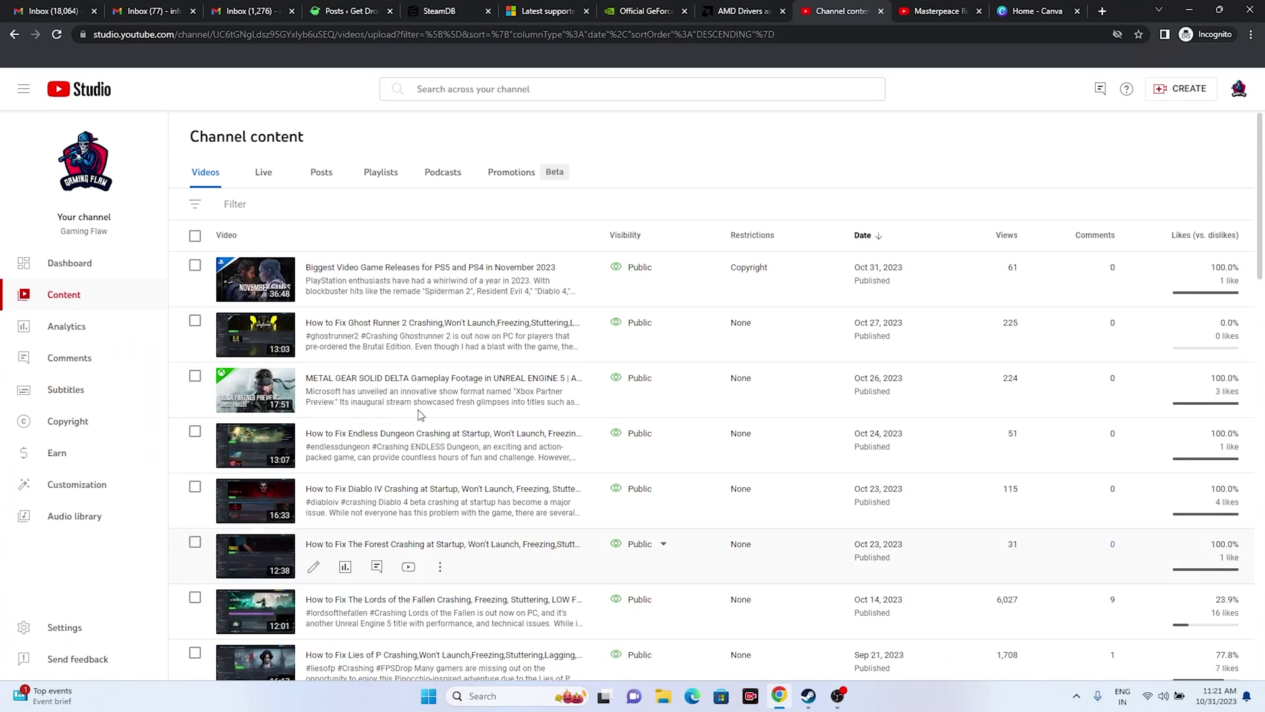
left_click(780, 698)
left_click(807, 700)
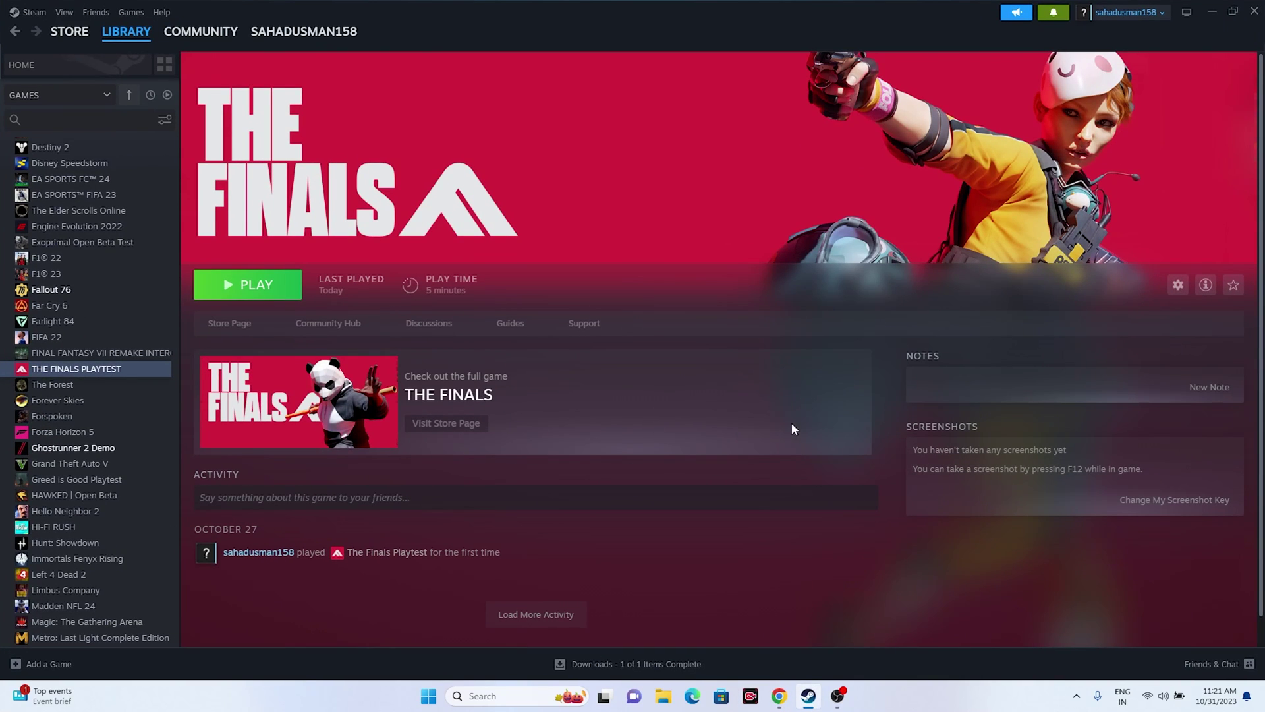
left_click(1211, 12)
Open the Windows graphics settings and look for the game in the list of apps with custom options
left_click(488, 696)
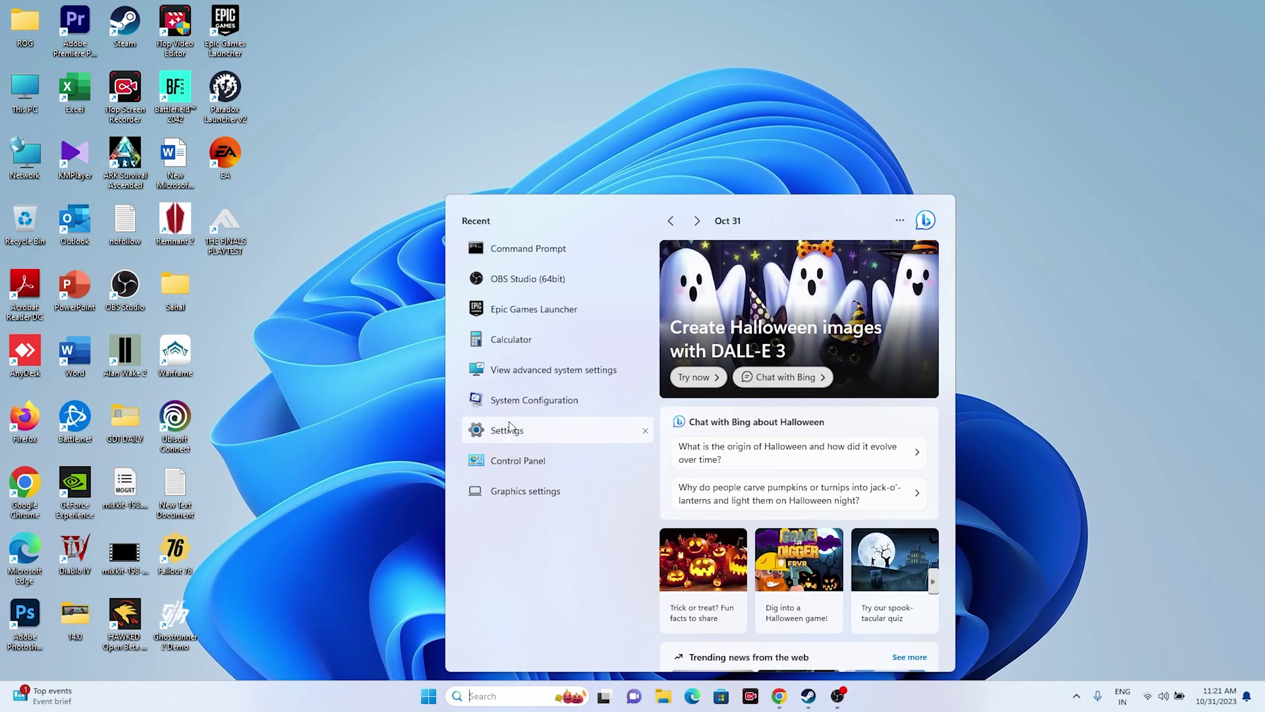
left_click(522, 496)
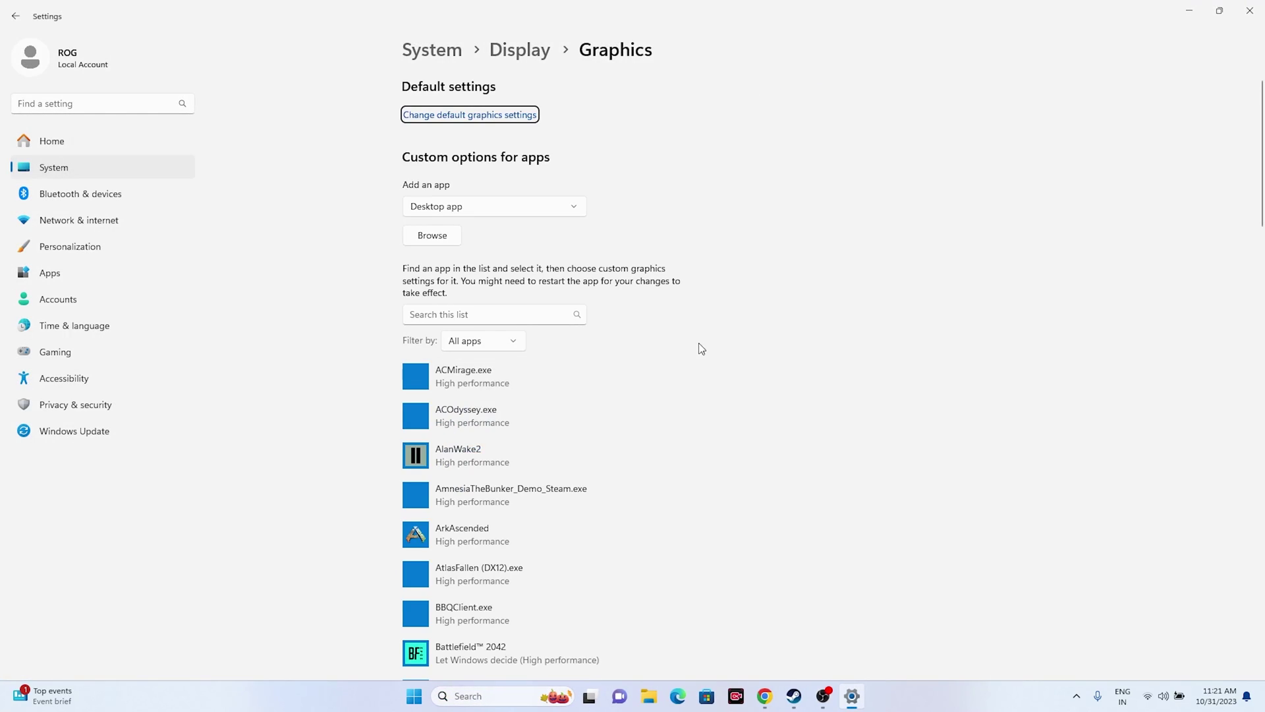
scroll(745, 342, "down", 8)
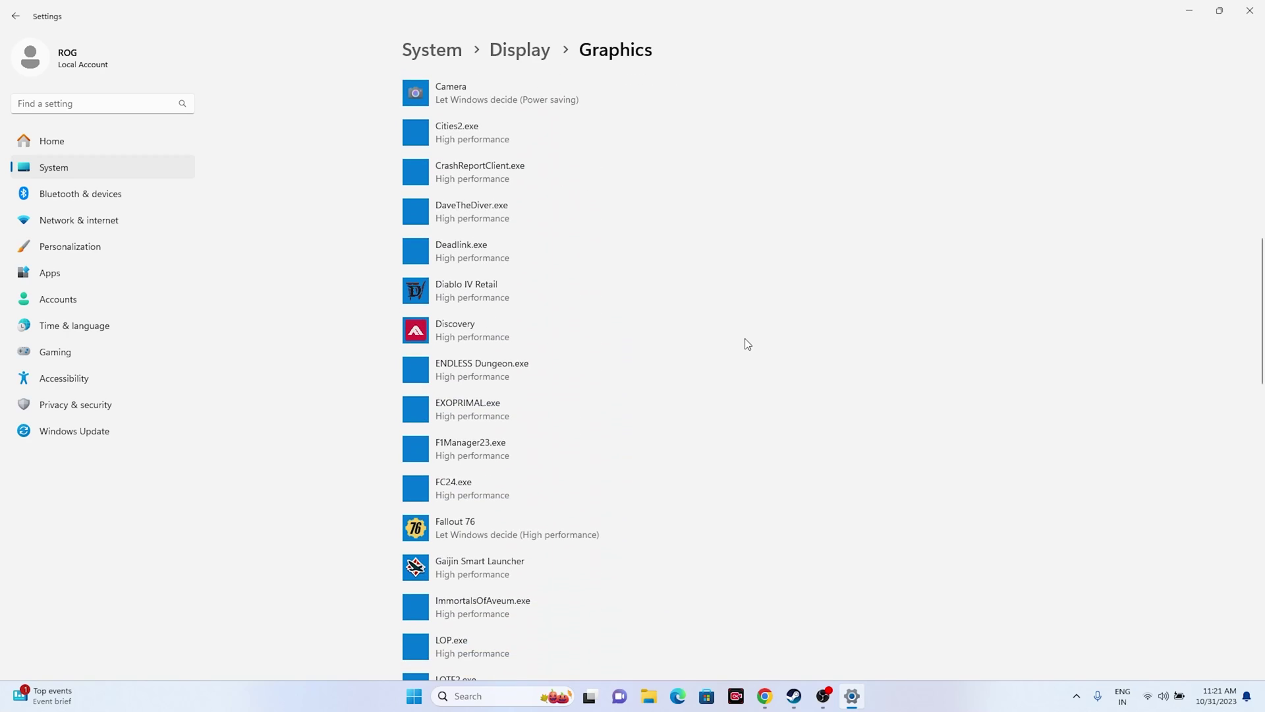
scroll(747, 342, "up", 7)
scroll(747, 343, "down", 5)
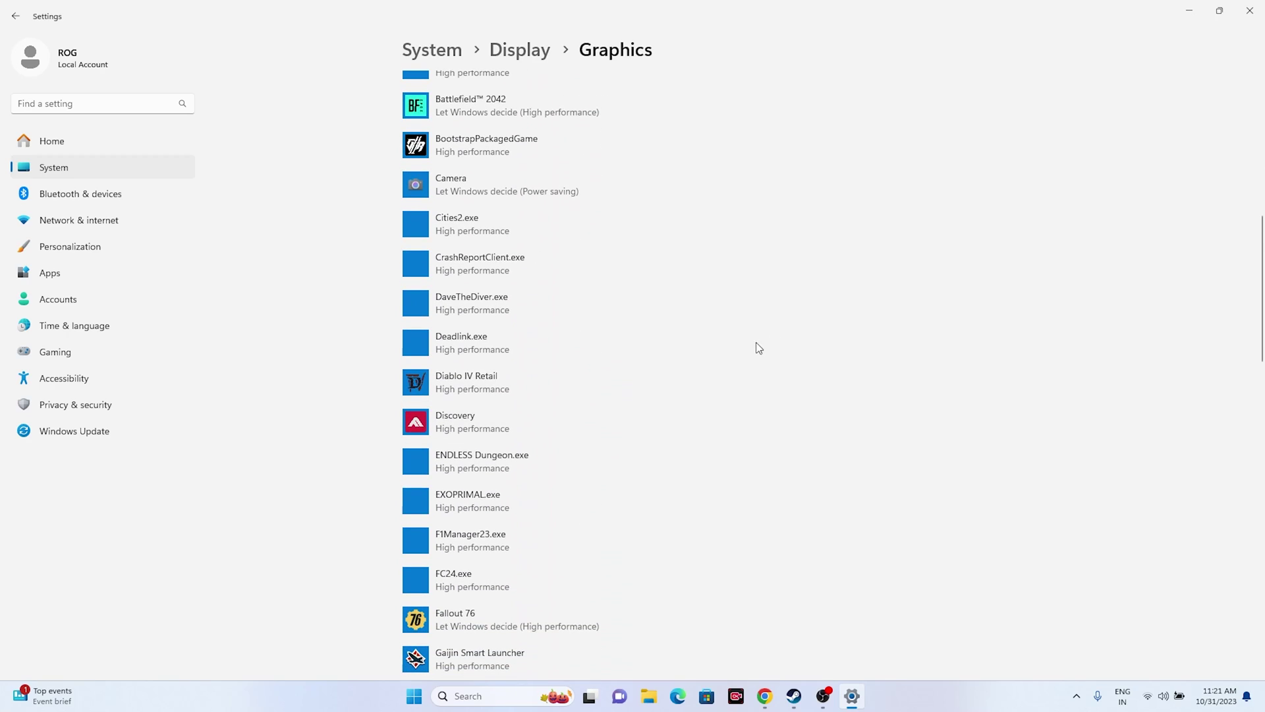
scroll(791, 323, "up", 8)
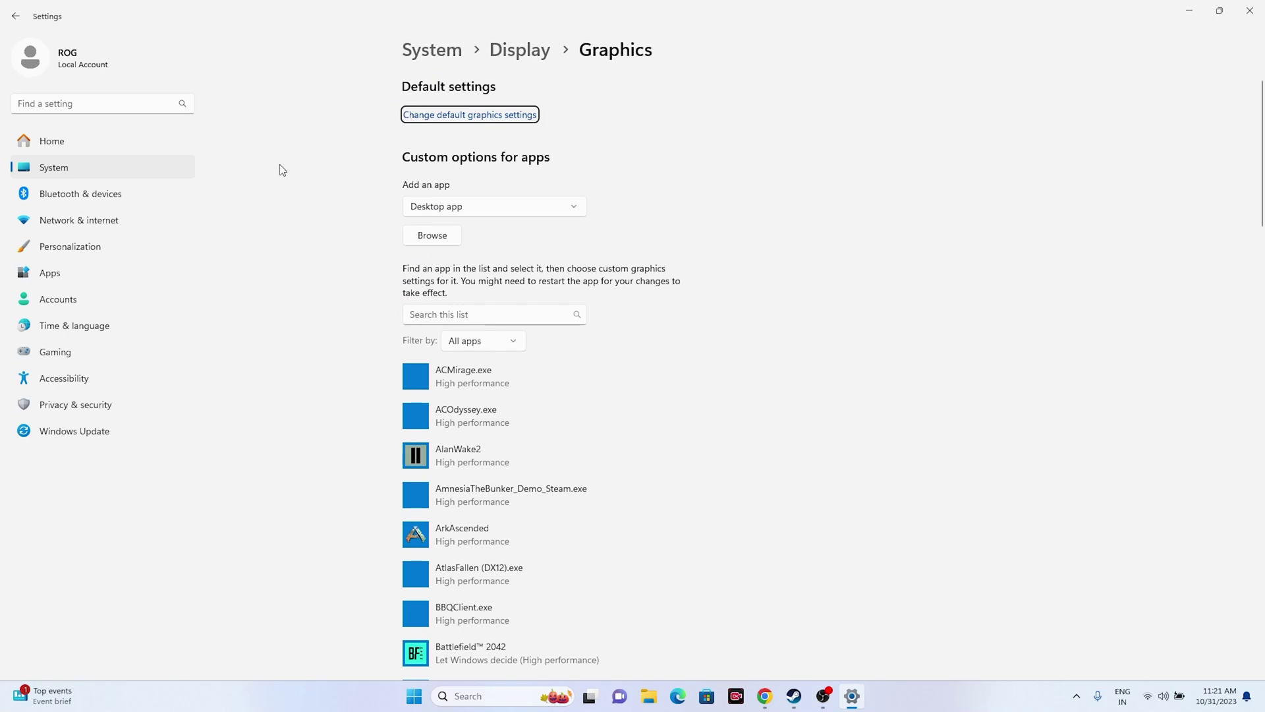
scroll(729, 236, "down", 9)
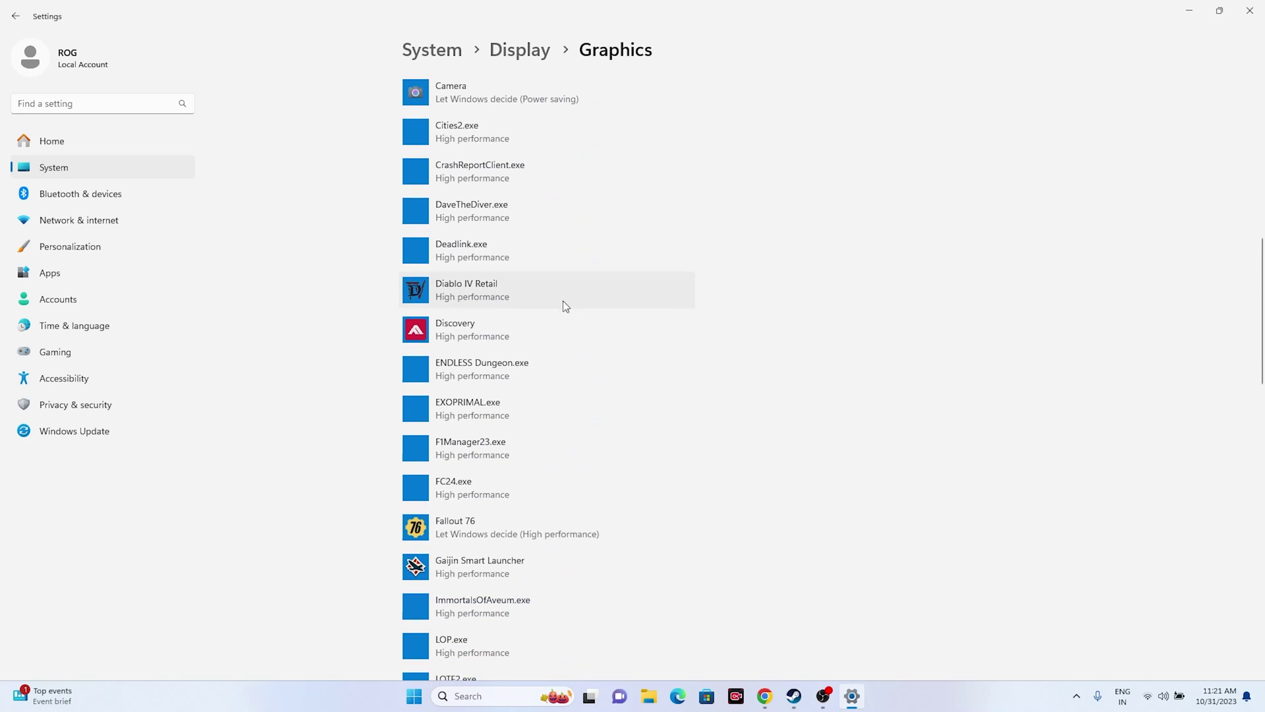
Set the graphics preference of the Discovery app to High performance, save it, and close the settings
left_click(462, 326)
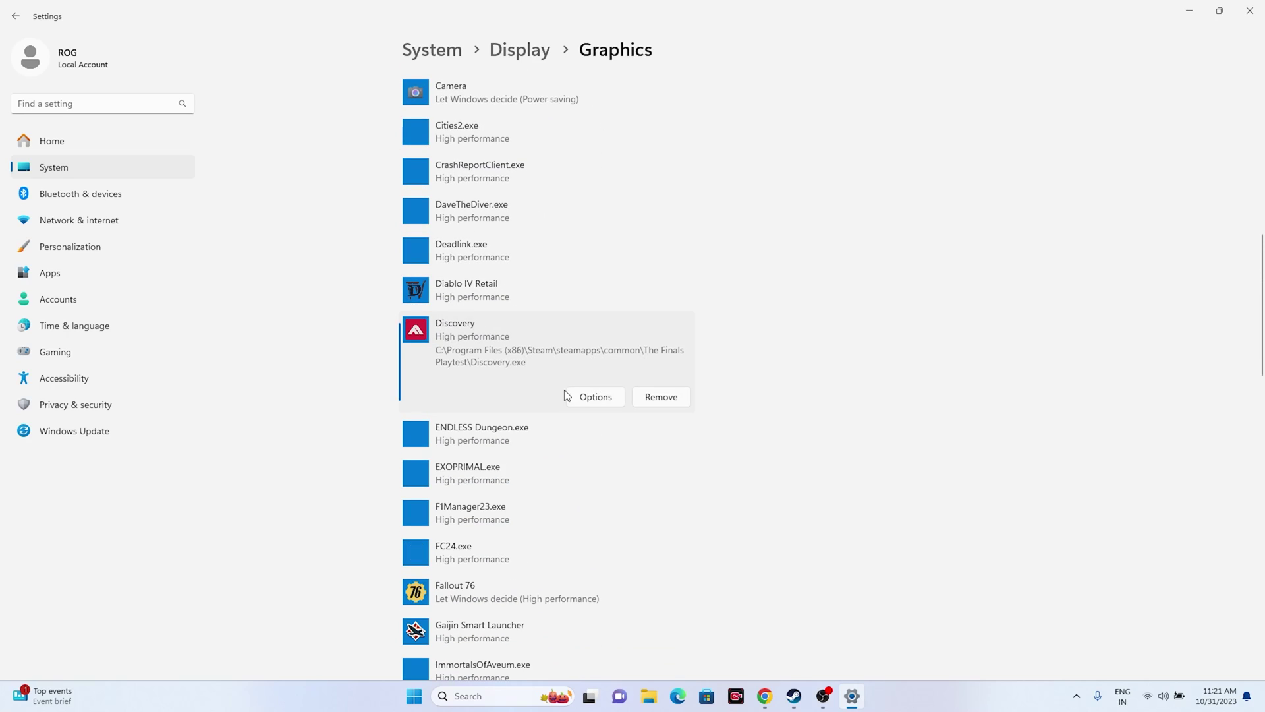
left_click(588, 394)
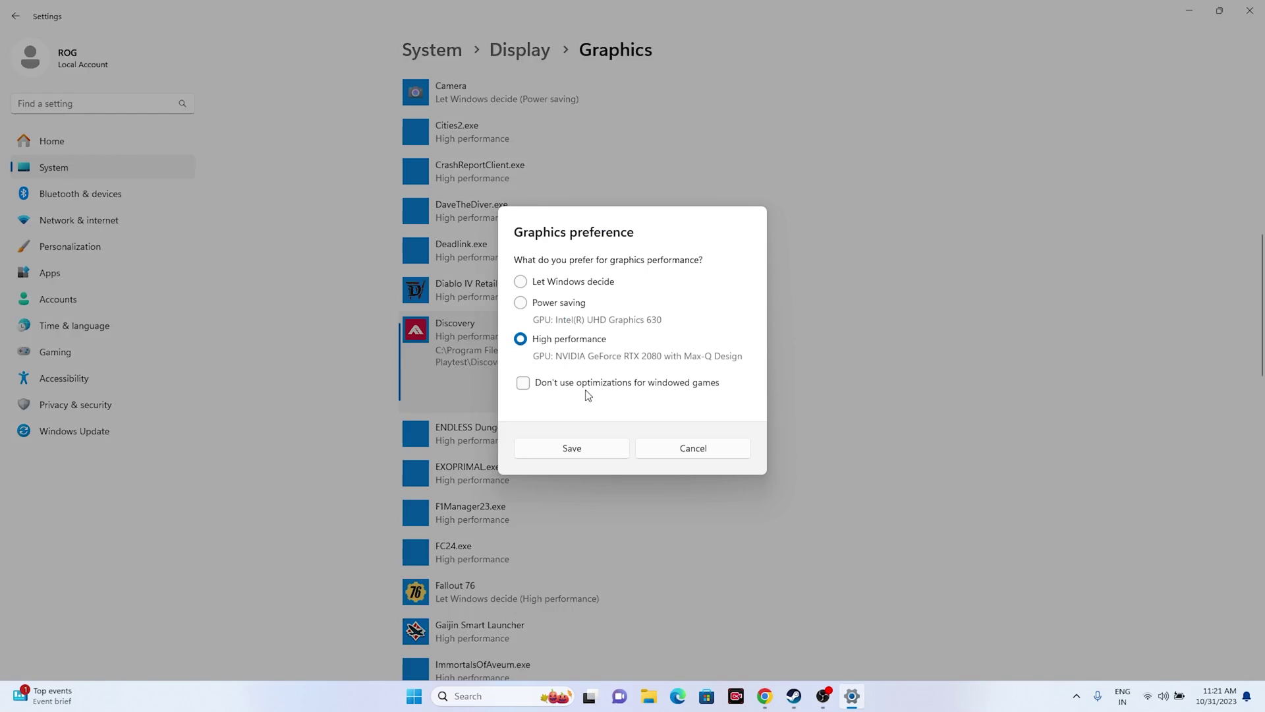
left_click(524, 284)
left_click(521, 340)
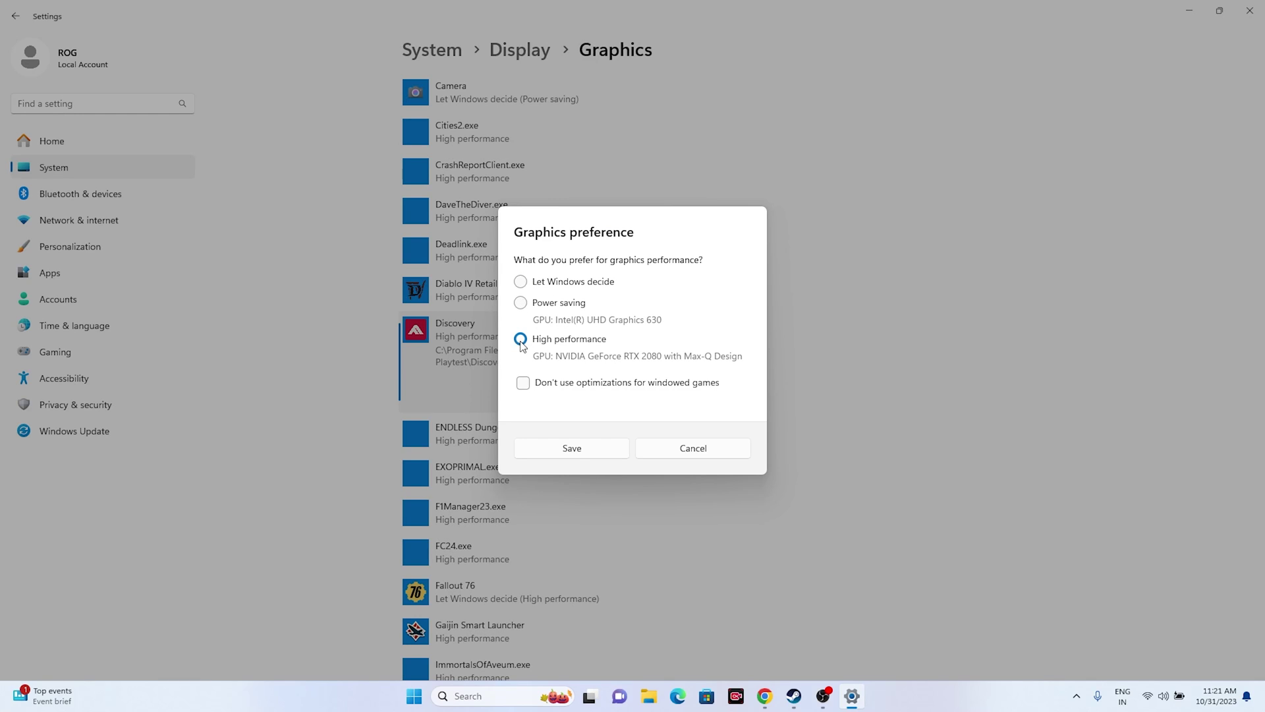
left_click(555, 453)
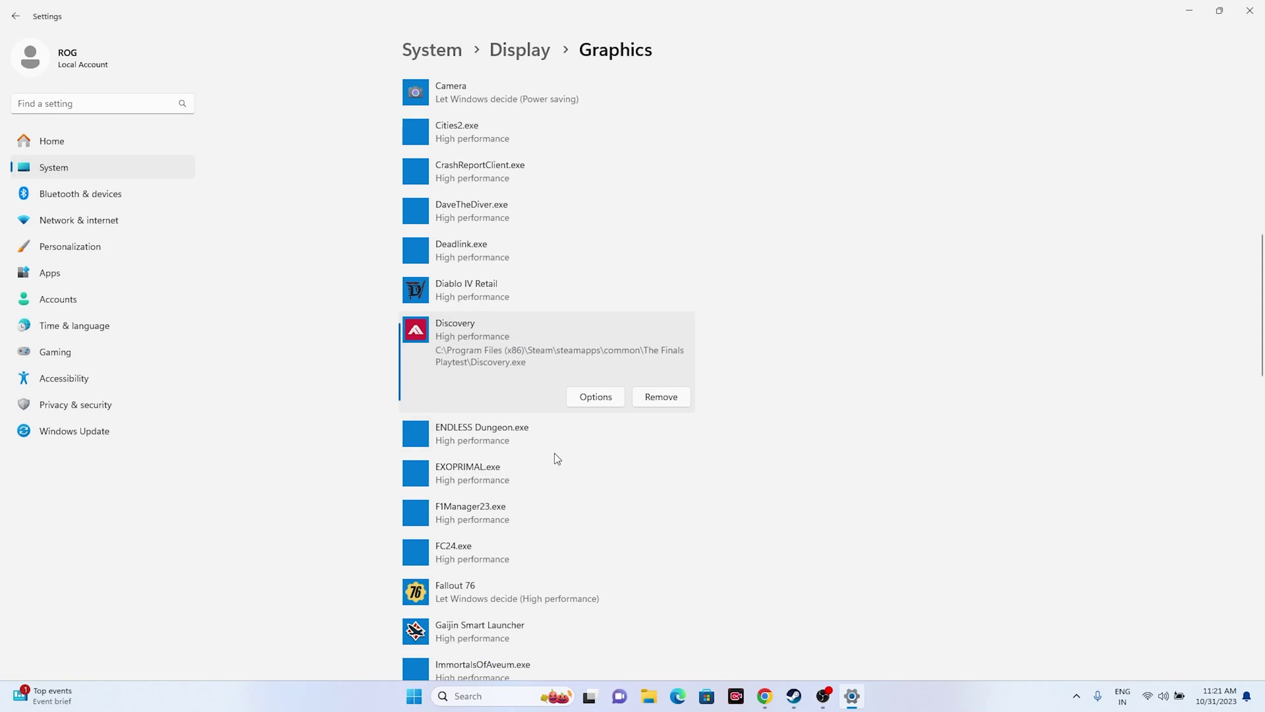
left_click(1250, 10)
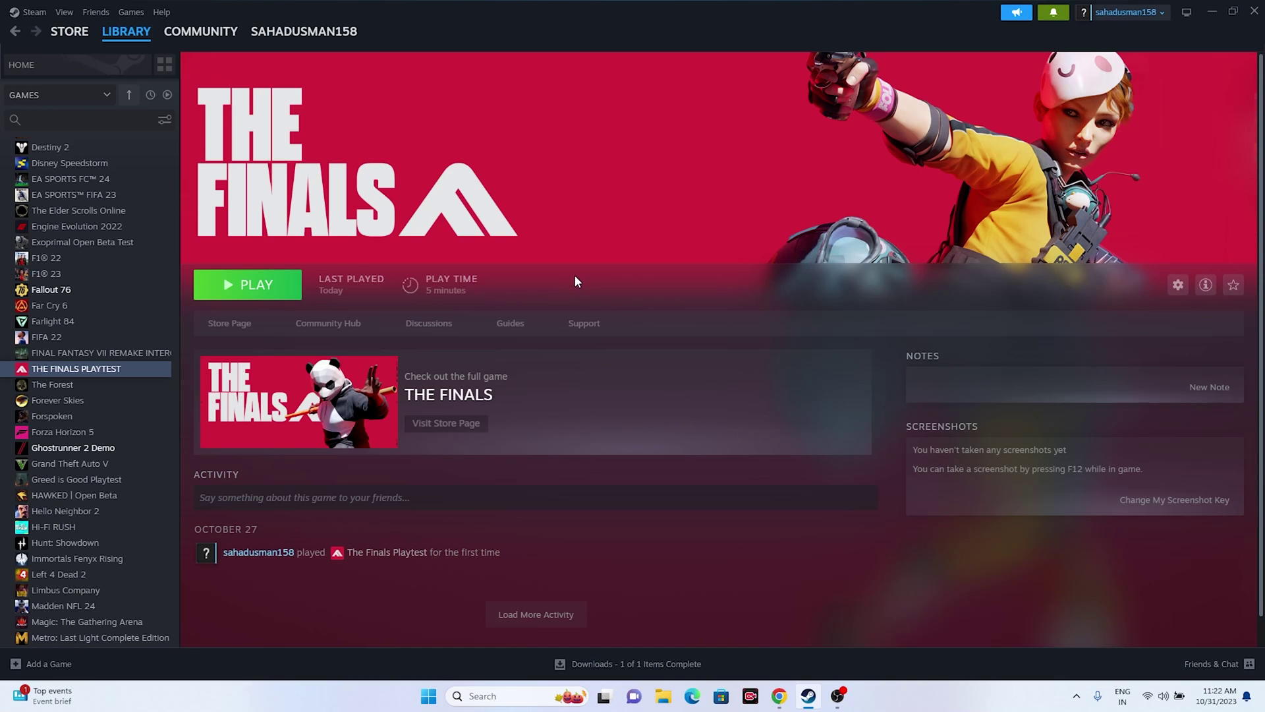
Minimize Steam and open the virtual memory settings through the advanced system settings' performance options
left_click(1212, 11)
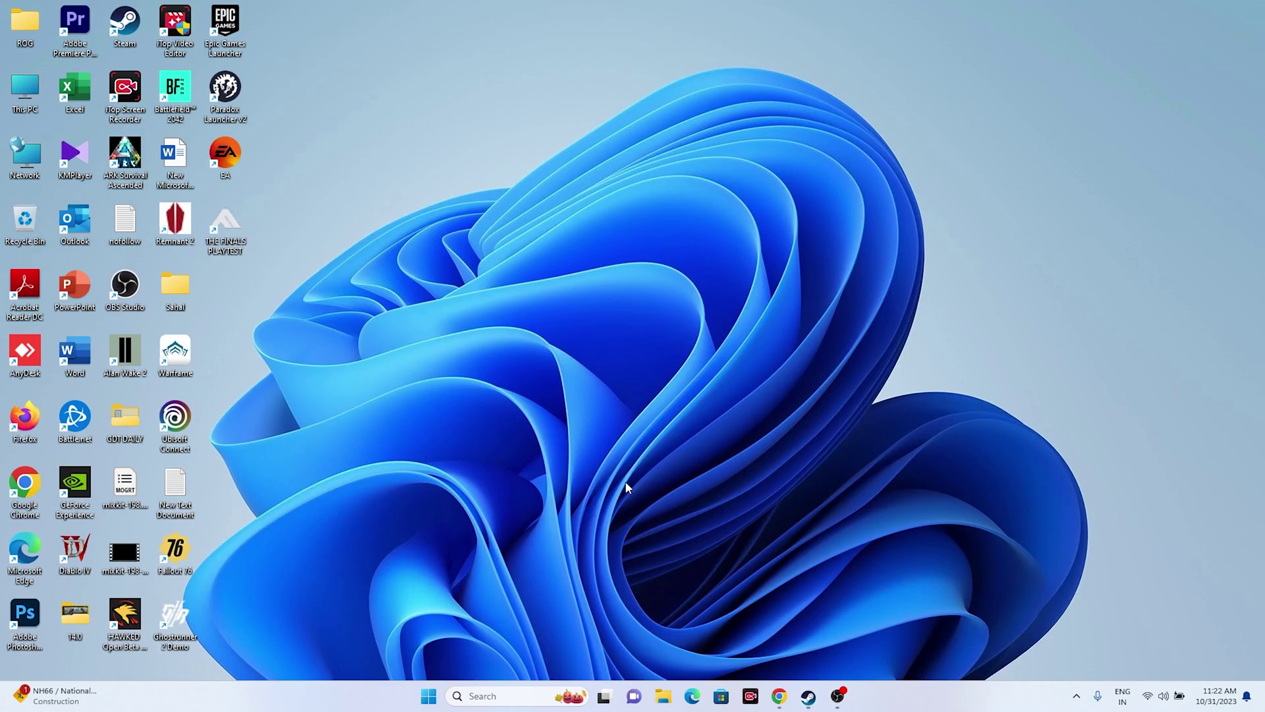
left_click(476, 696)
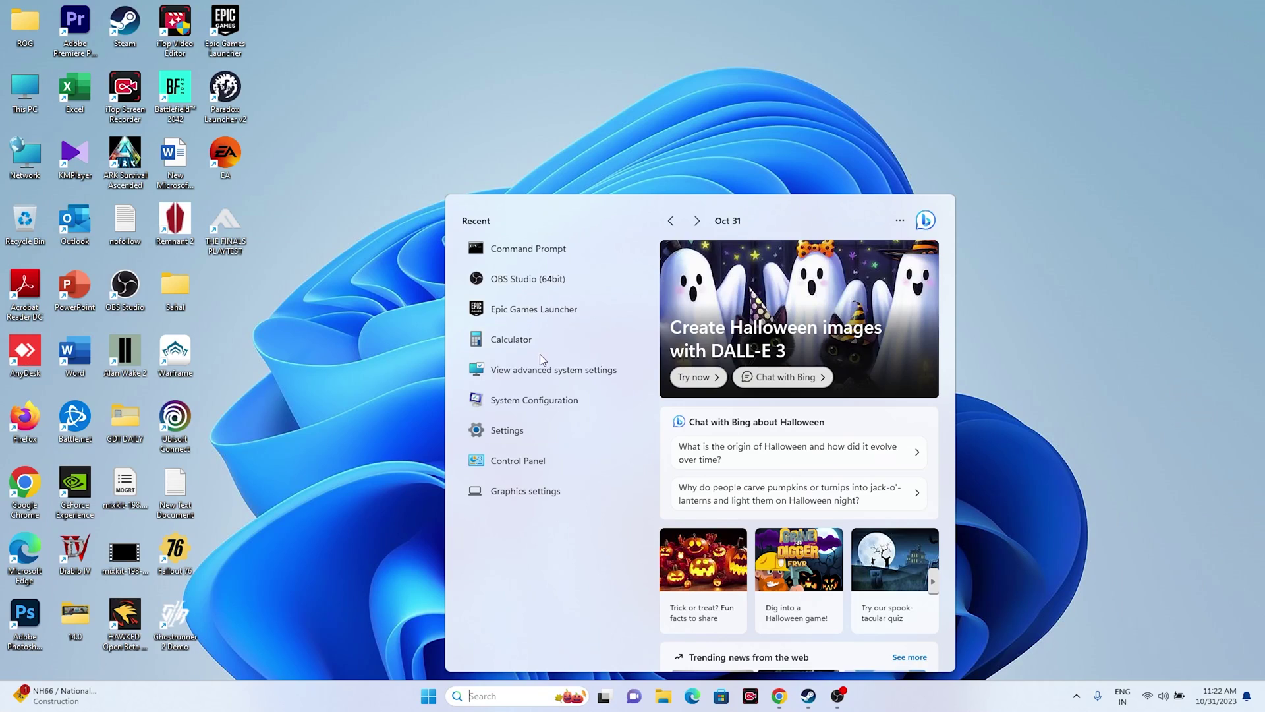
left_click(535, 381)
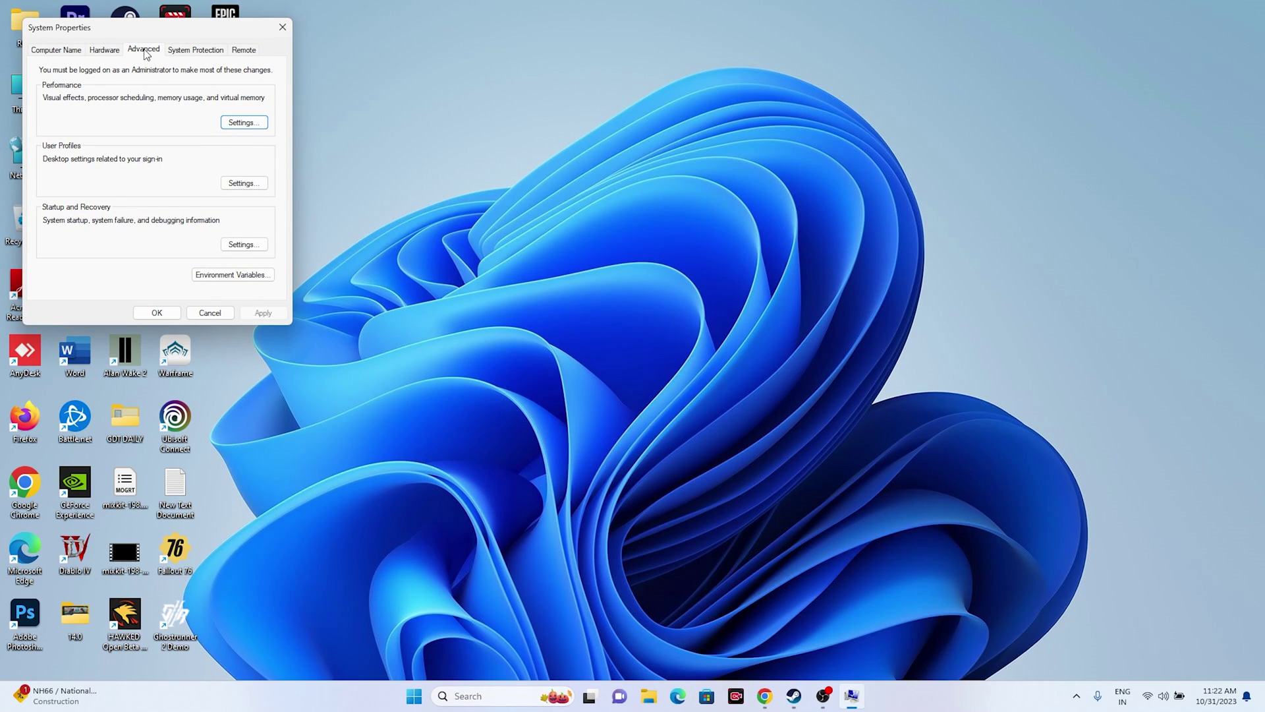
left_click(250, 127)
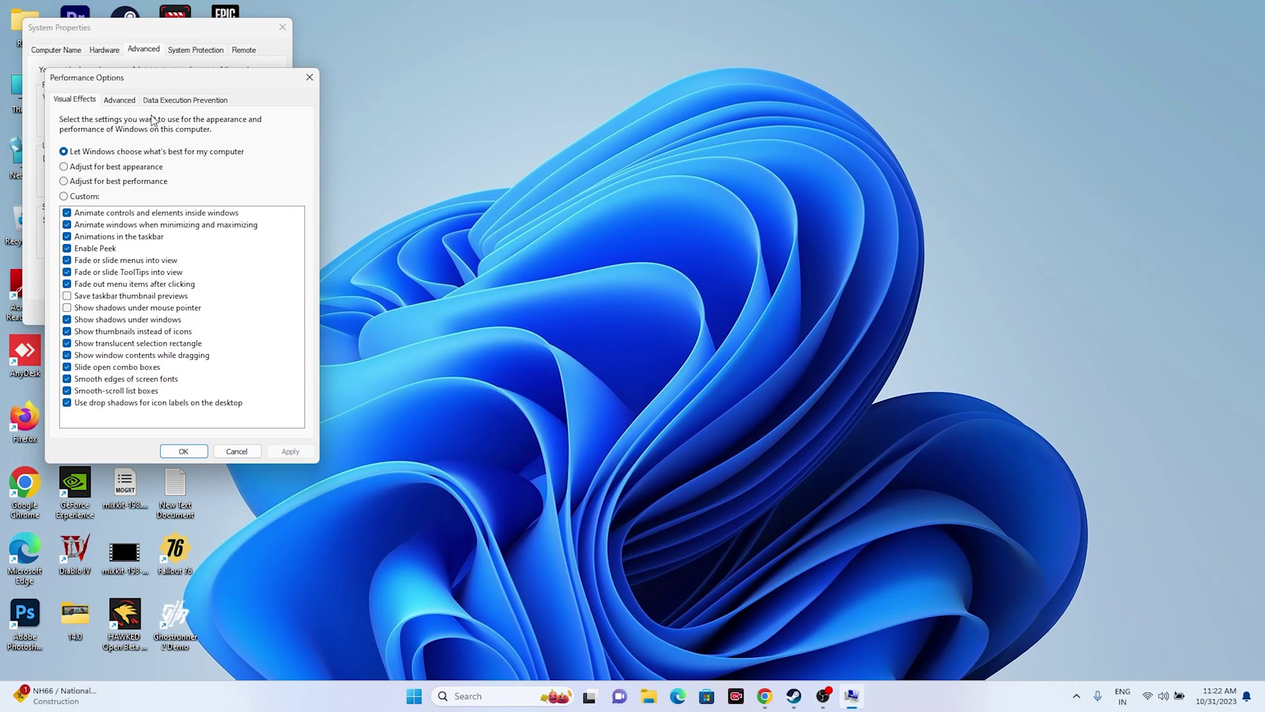
left_click(126, 103)
left_click(269, 272)
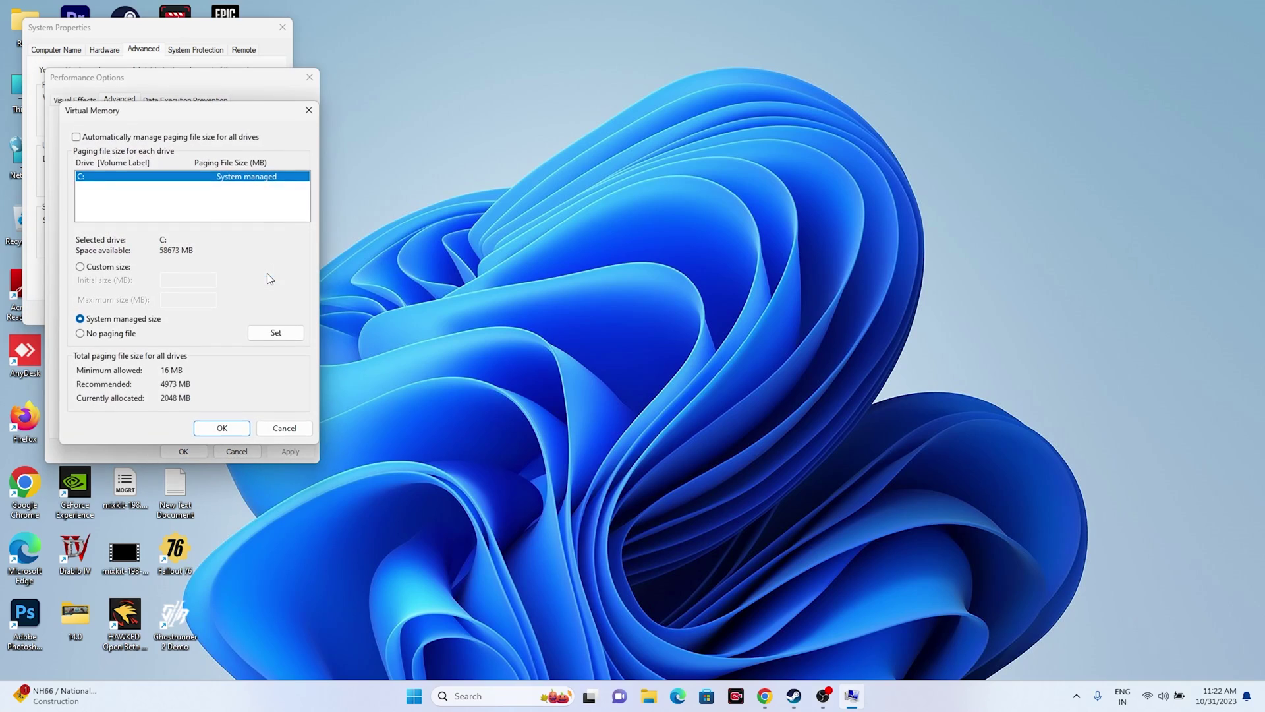
Select drive C: and switch its paging file to a custom size
left_click(82, 179)
left_click(81, 268)
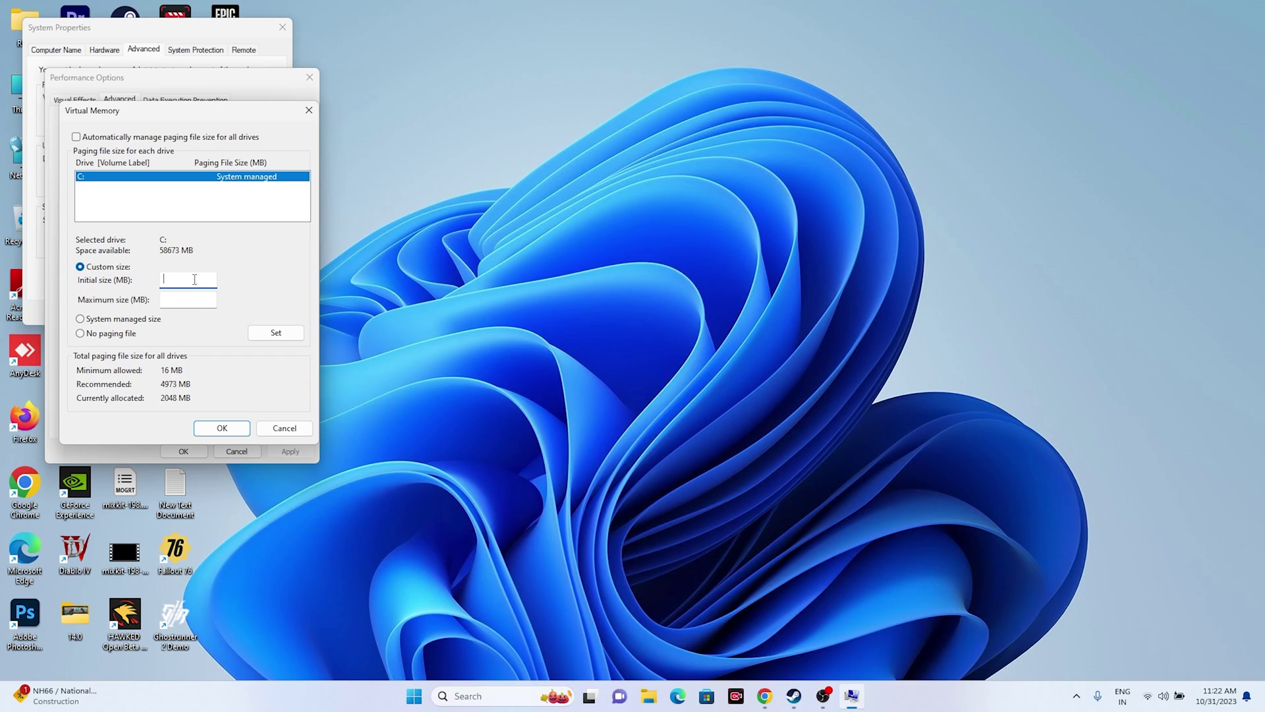
left_click(192, 296)
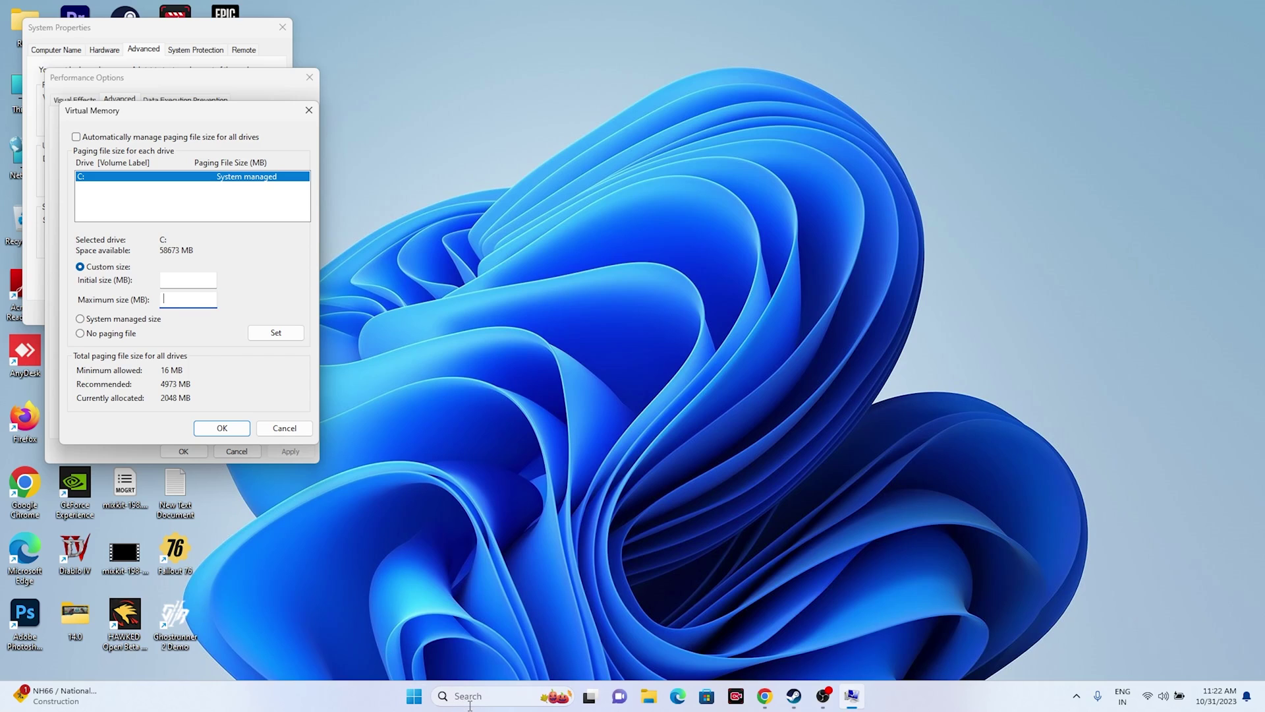
Open Calculator and multiply 32 by 1024 to convert the memory size to megabytes
left_click(469, 696)
left_click(518, 340)
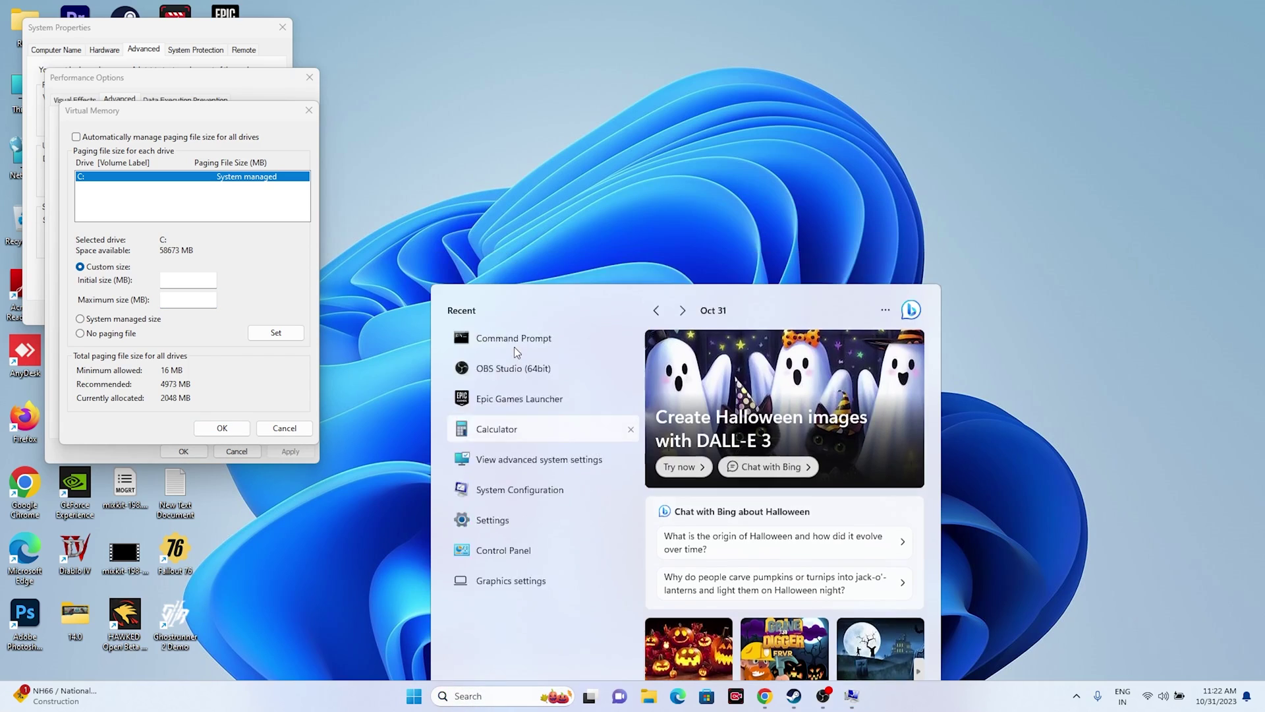
left_click(816, 388)
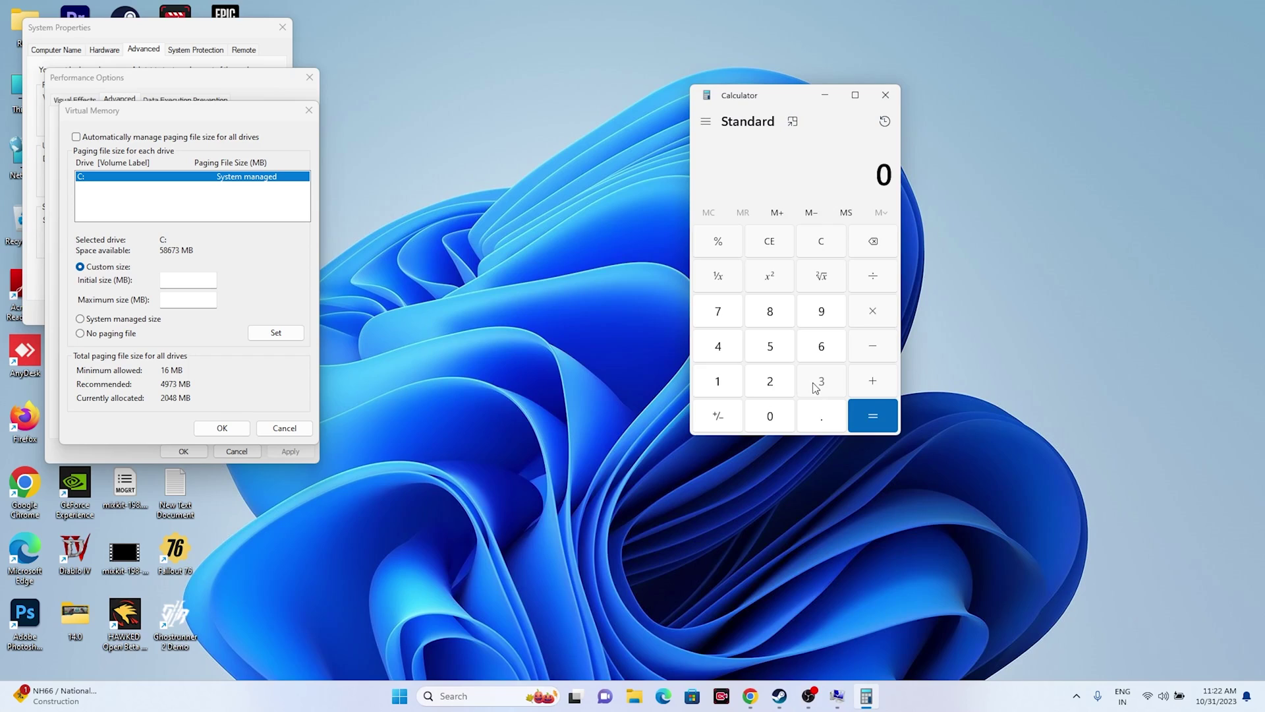
left_click(777, 386)
left_click(868, 325)
left_click(736, 390)
left_click(758, 417)
left_click(769, 381)
left_click(729, 348)
left_click(873, 415)
Multiply the calculated memory size by 1.5 to get the initial paging file size
left_click(872, 313)
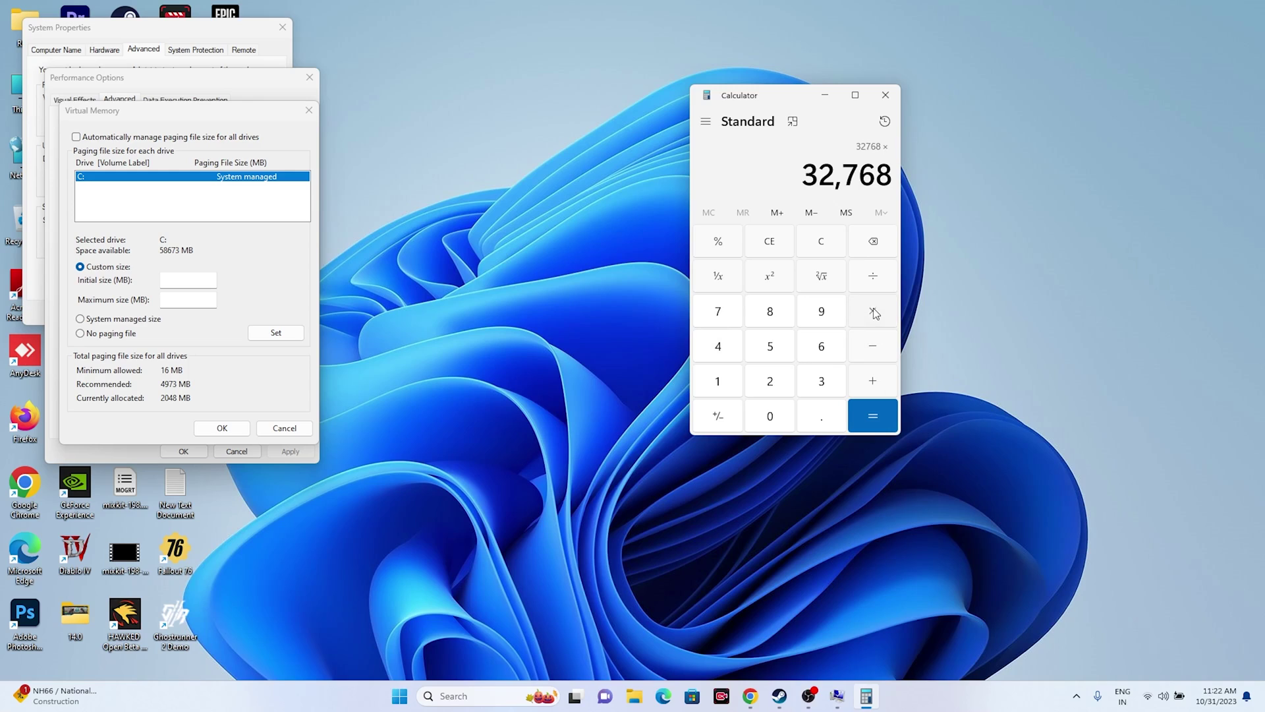
left_click(718, 386)
left_click(820, 415)
left_click(771, 348)
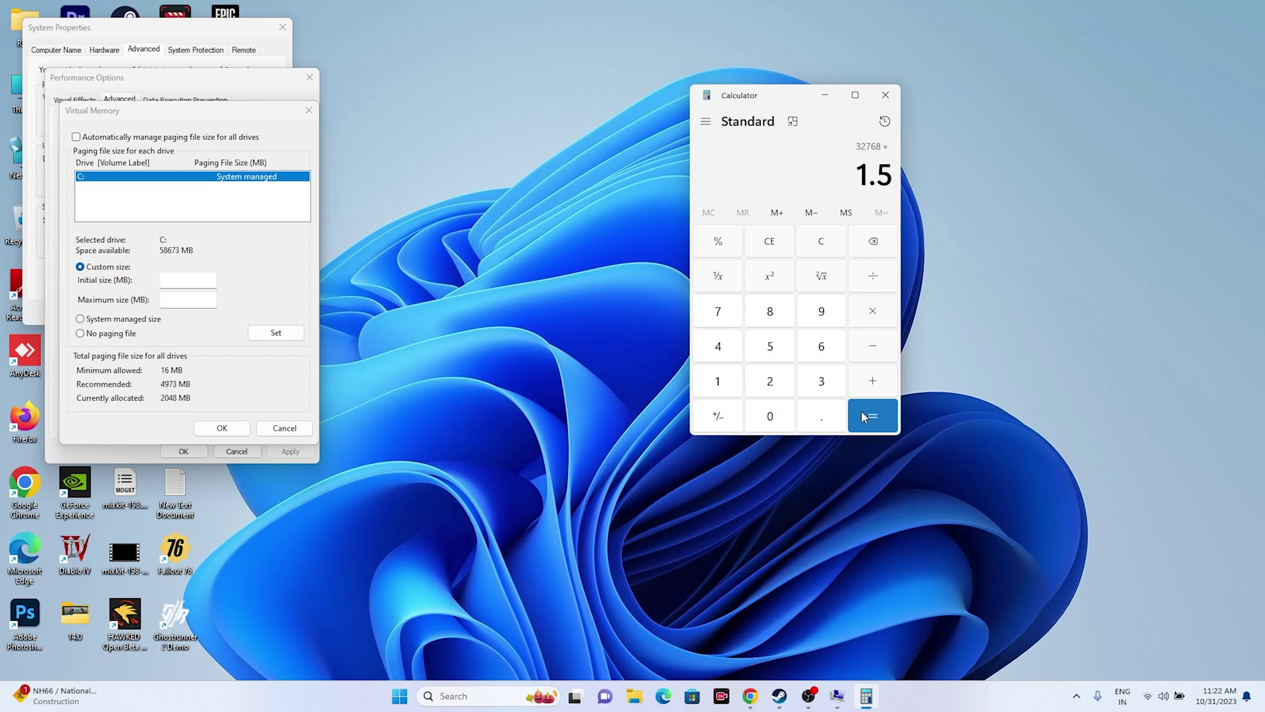
left_click(871, 414)
Copy the calculated 49,152 into the paging file's initial size for drive C:
left_click_drag(815, 170, 907, 177)
key("ctrl+c")
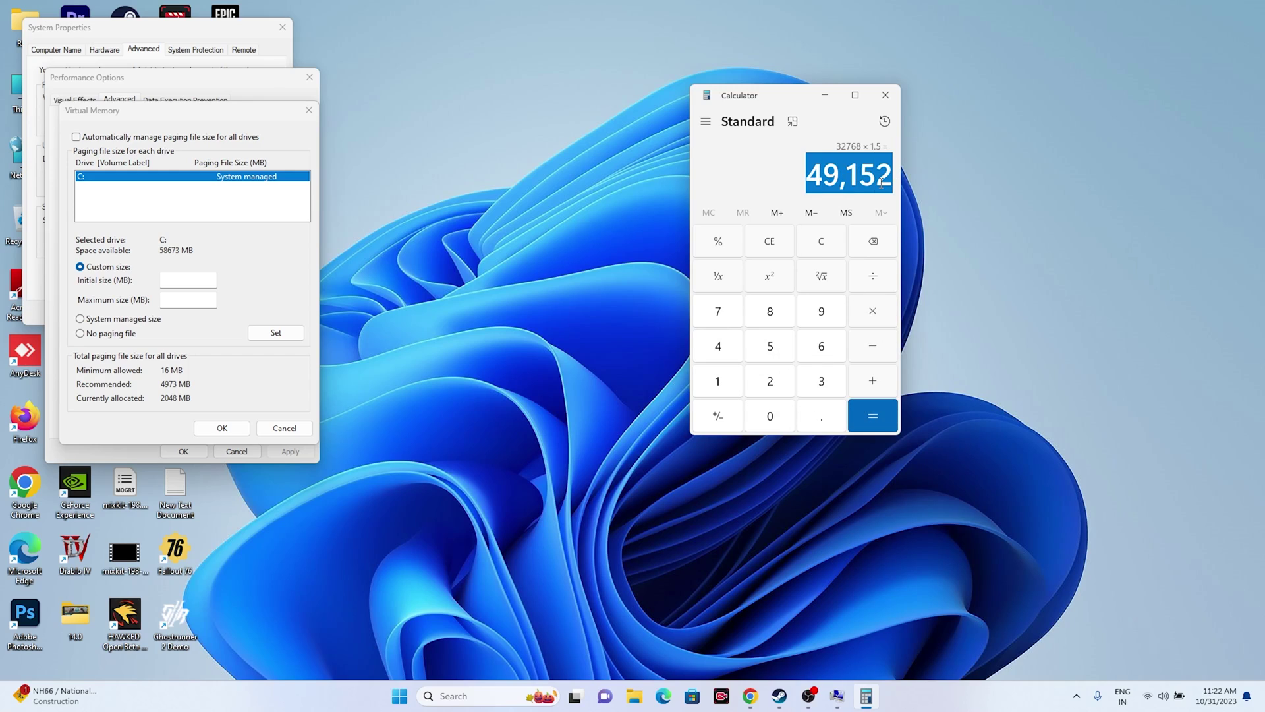
right_click(881, 183)
left_click(913, 197)
right_click(198, 282)
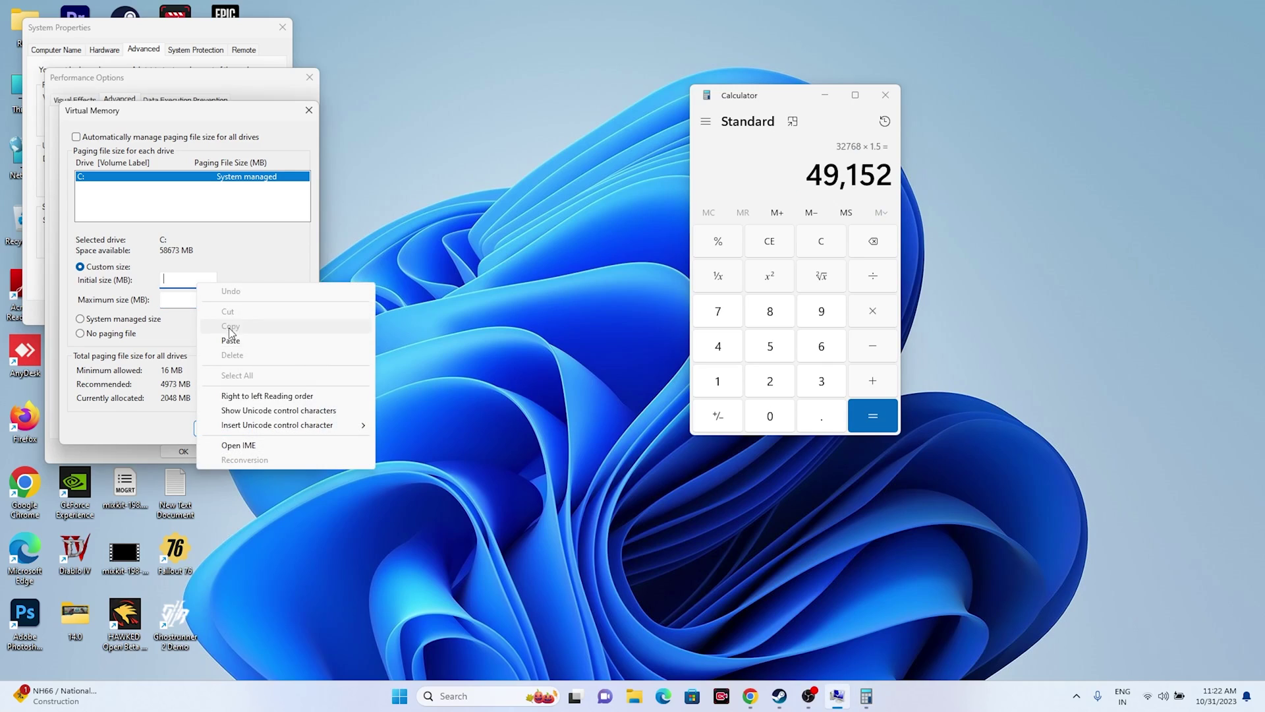
left_click(220, 327)
left_click(196, 302)
Clear the calculator and compute 32 × 1024 × 3 for the maximum paging file size
left_click(763, 254)
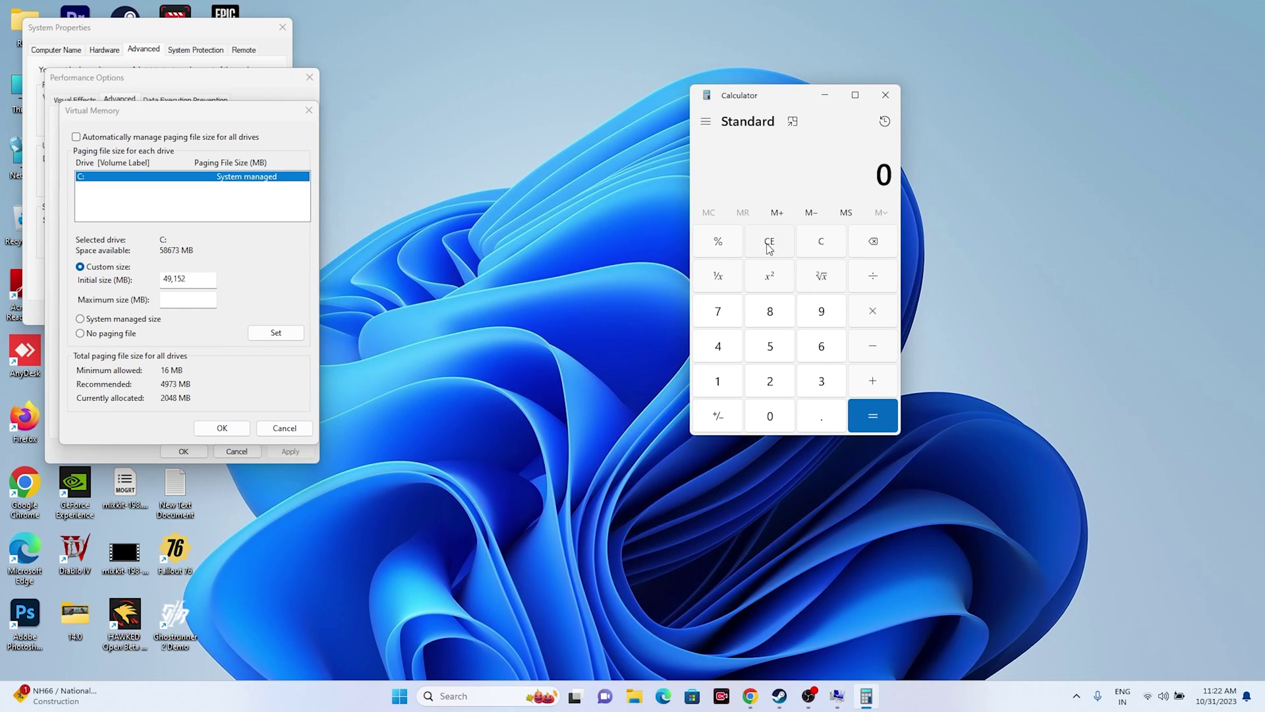
left_click(814, 385)
left_click(780, 384)
left_click(868, 317)
left_click(730, 383)
left_click(753, 417)
left_click(763, 380)
left_click(729, 355)
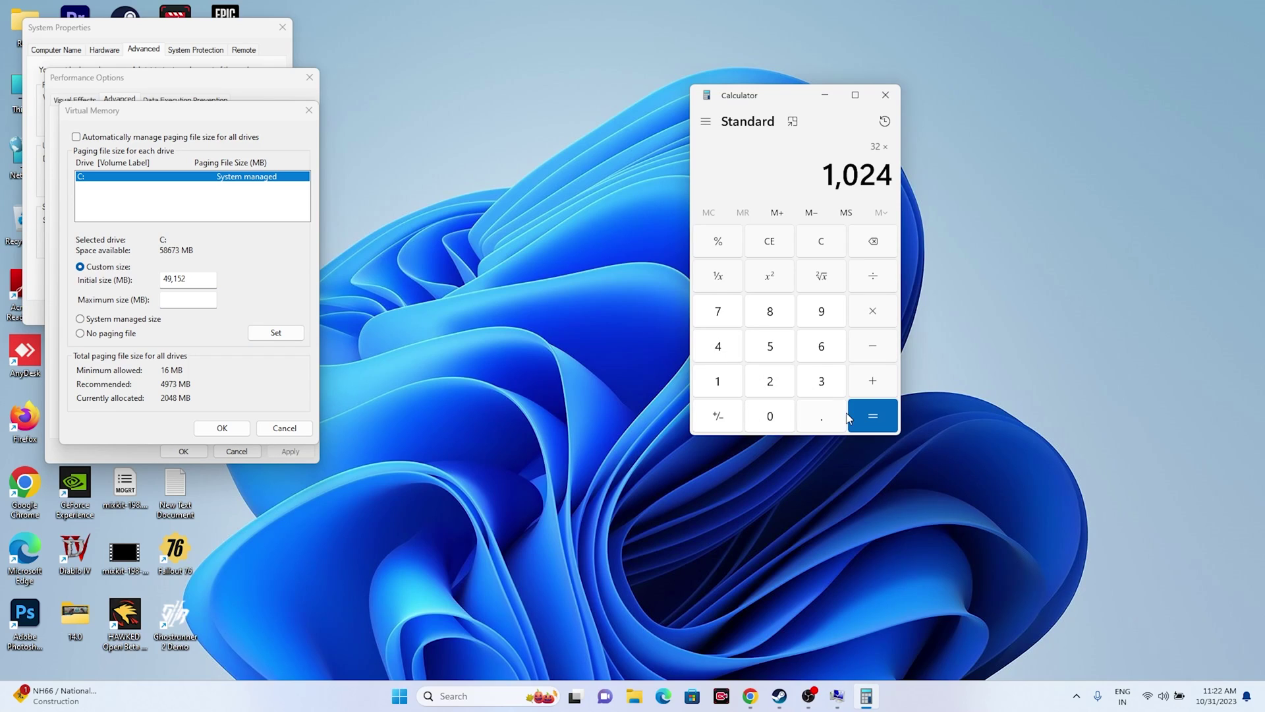
left_click(870, 415)
left_click(874, 313)
left_click(831, 384)
left_click(873, 416)
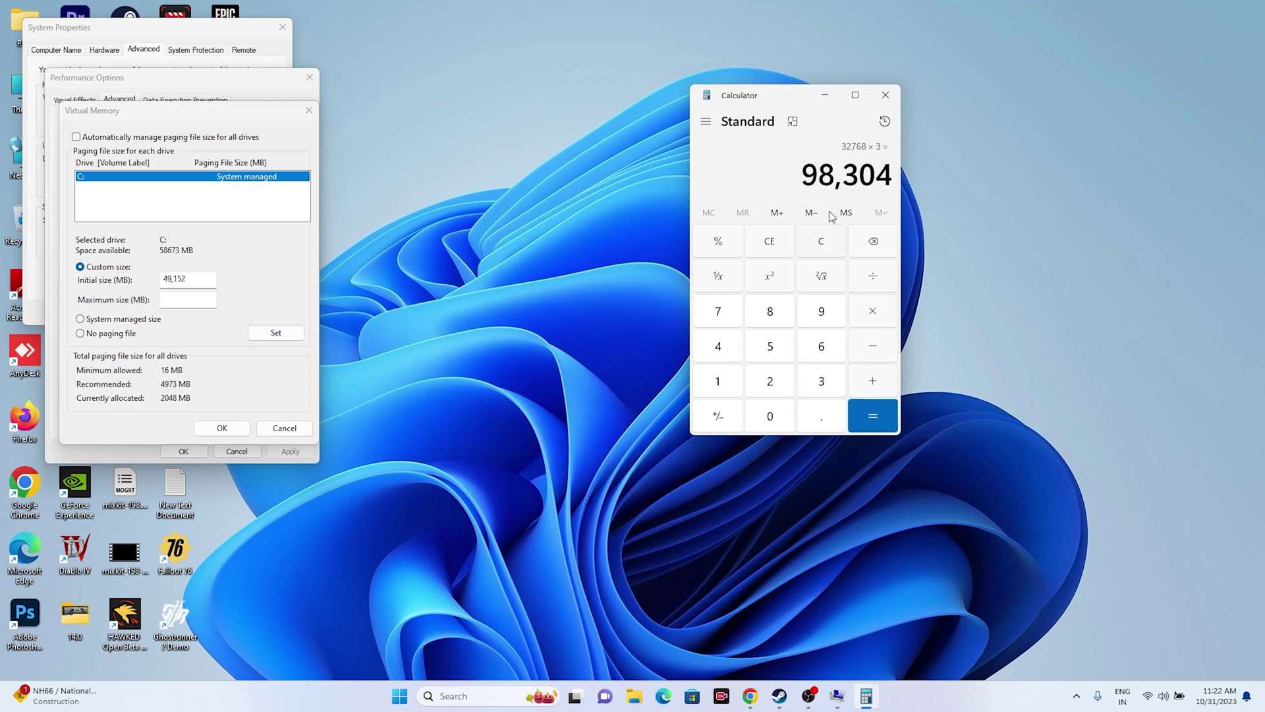
Copy the calculated 98,304 into the paging file's maximum size for drive C:
left_click_drag(803, 175, 879, 182)
right_click(878, 183)
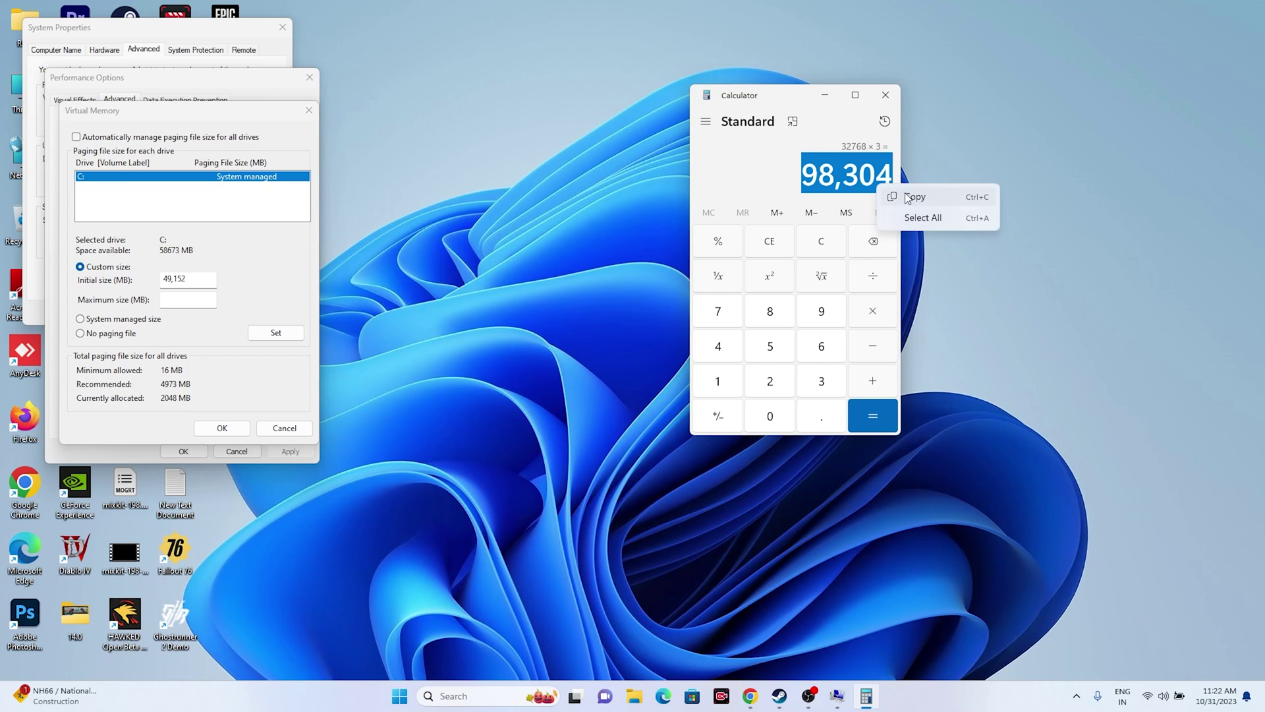
left_click(905, 194)
left_click(181, 300)
right_click(180, 300)
left_click(212, 357)
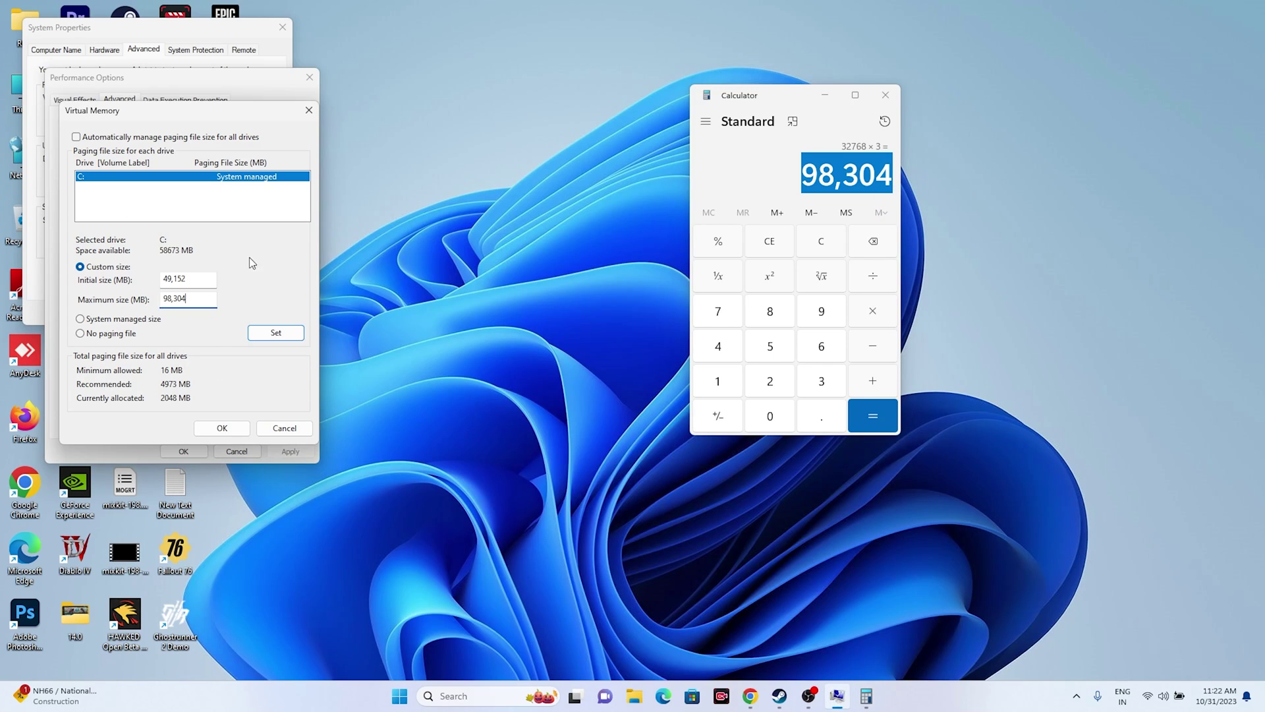
Confirm the virtual memory and performance settings and close System Properties and the calculator
left_click(222, 428)
left_click(179, 451)
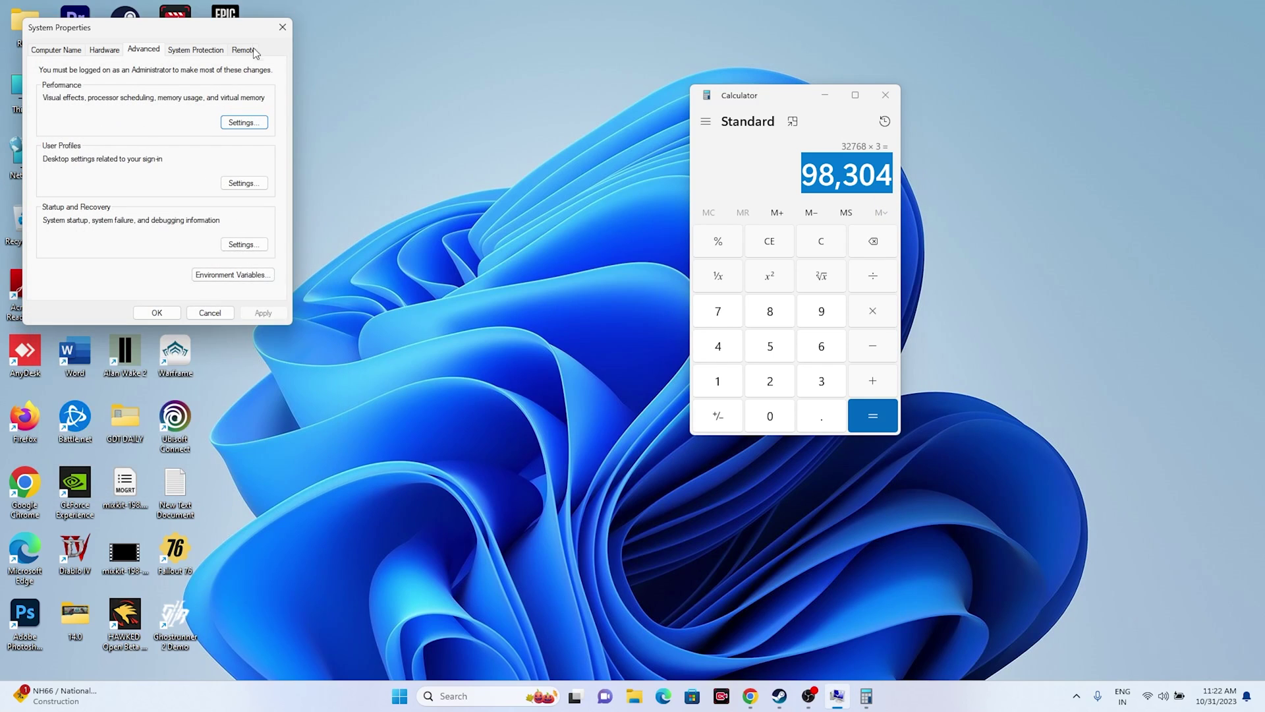
left_click(283, 27)
left_click(885, 95)
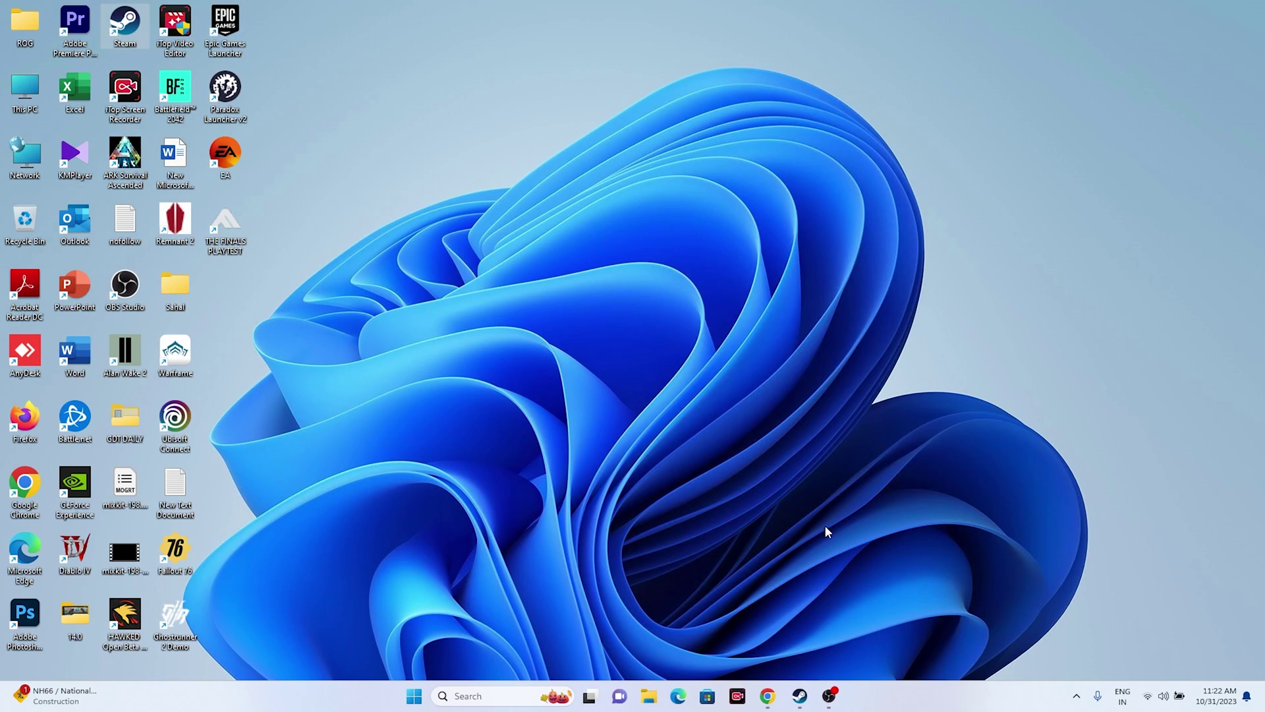
left_click(810, 694)
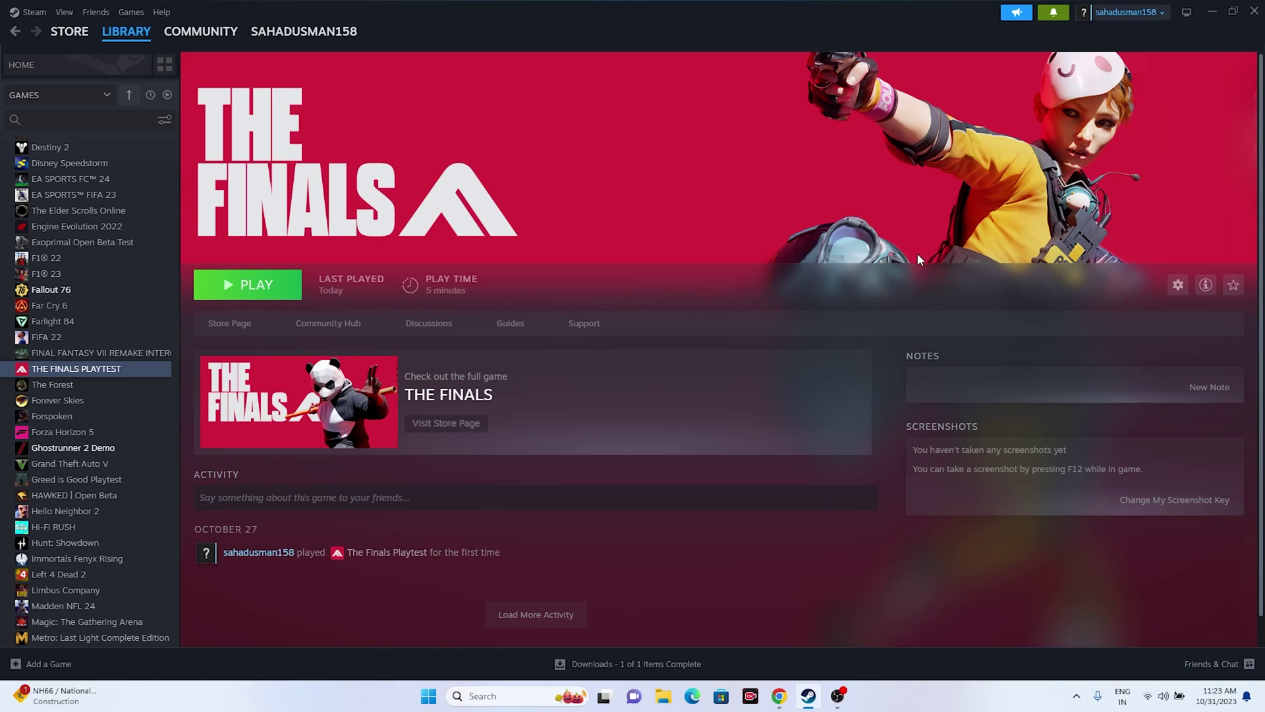
left_click(1210, 13)
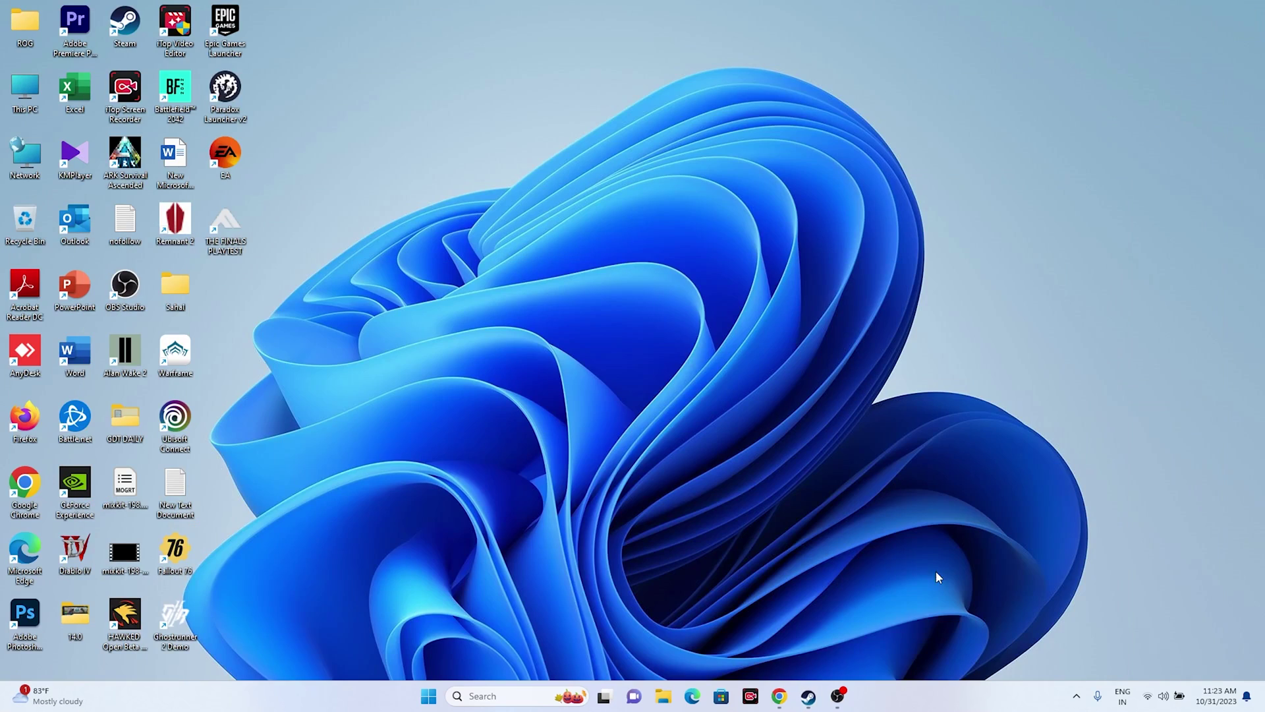
Switch to Chrome and bring up the manual search on NVIDIA's GeForce Drivers page, declining its push notifications
left_click(779, 696)
left_click(628, 8)
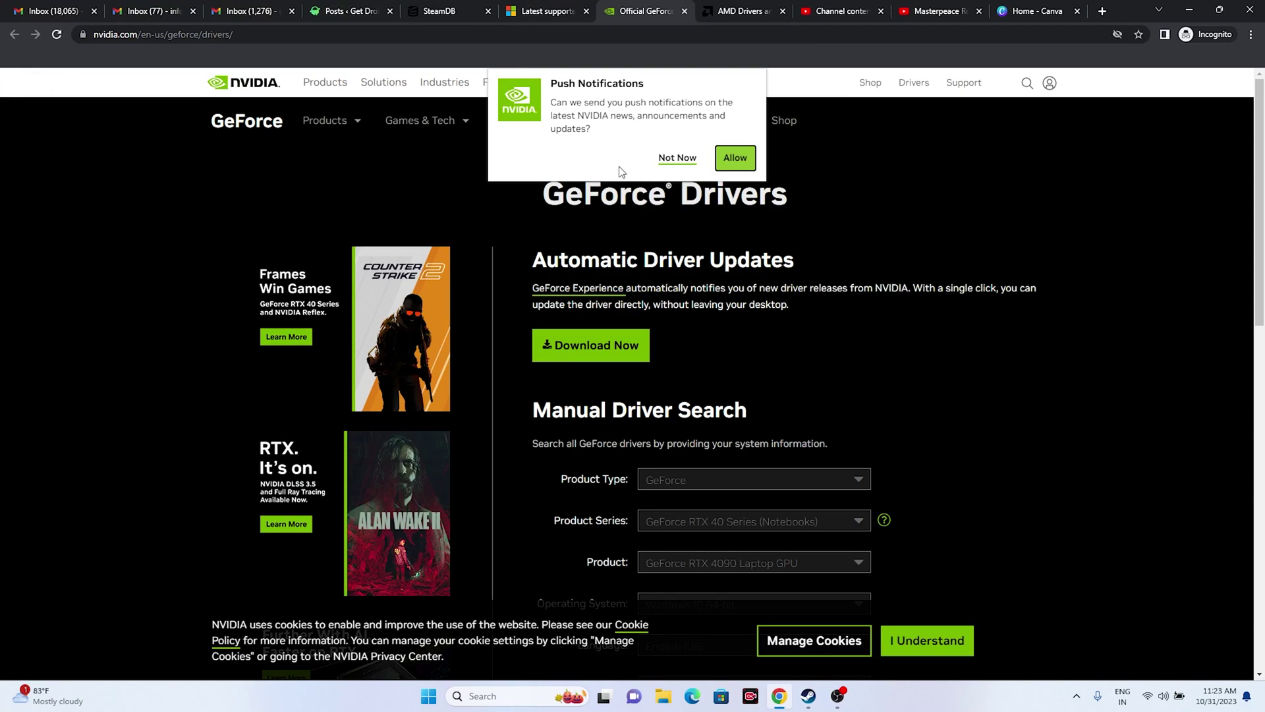
left_click(678, 160)
left_click(738, 11)
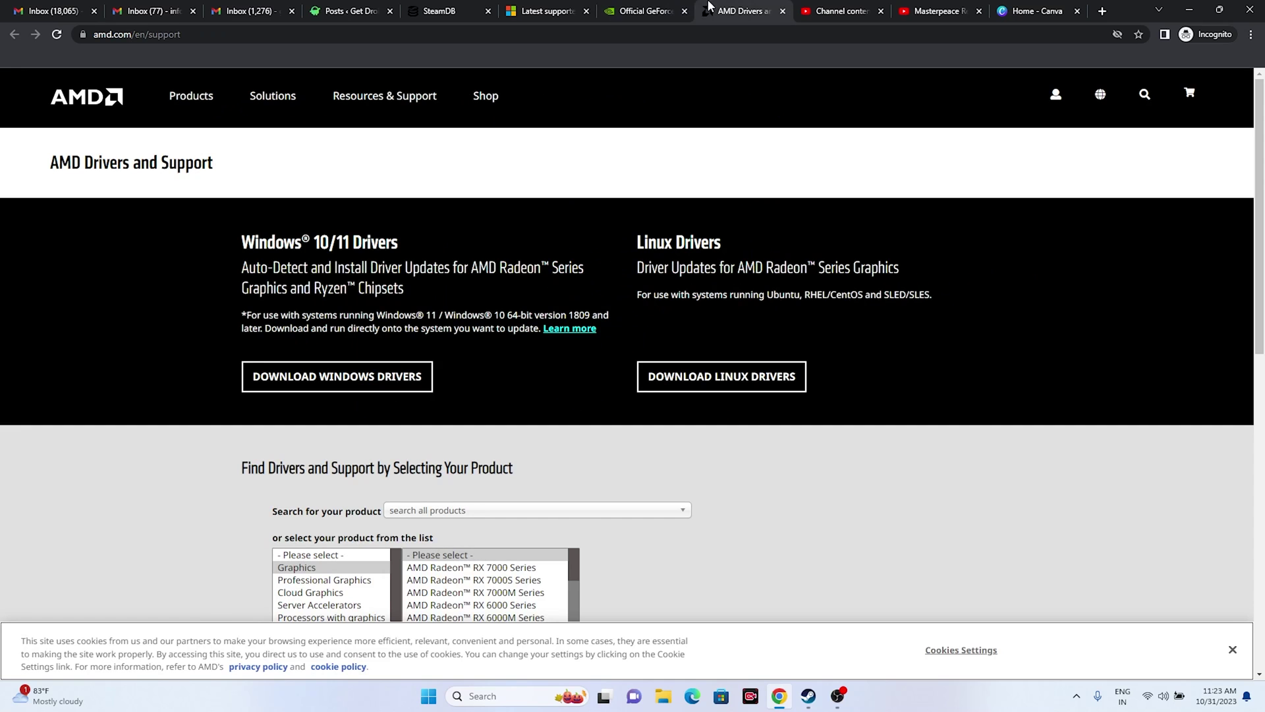
left_click(646, 11)
scroll(1062, 310, "down", 4)
scroll(1068, 298, "up", 1)
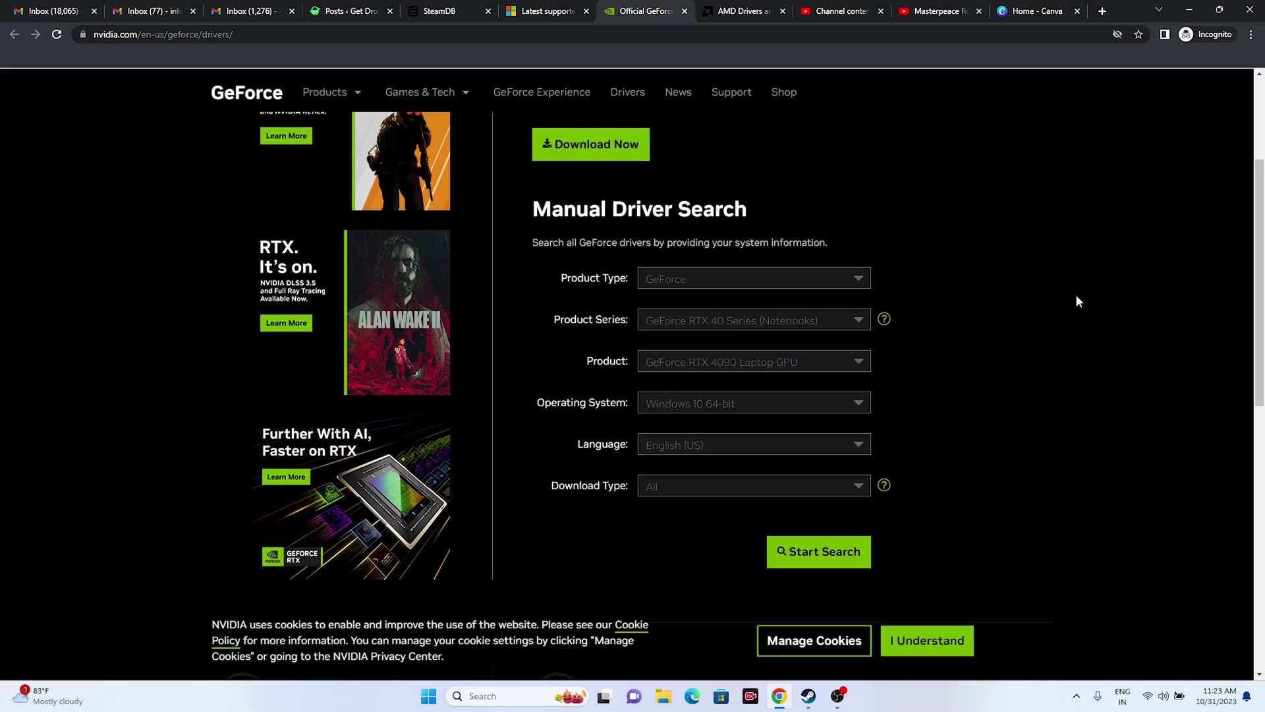
Set the manual driver search to product type GeForce and product series GeForce RTX 40 Series
left_click(676, 290)
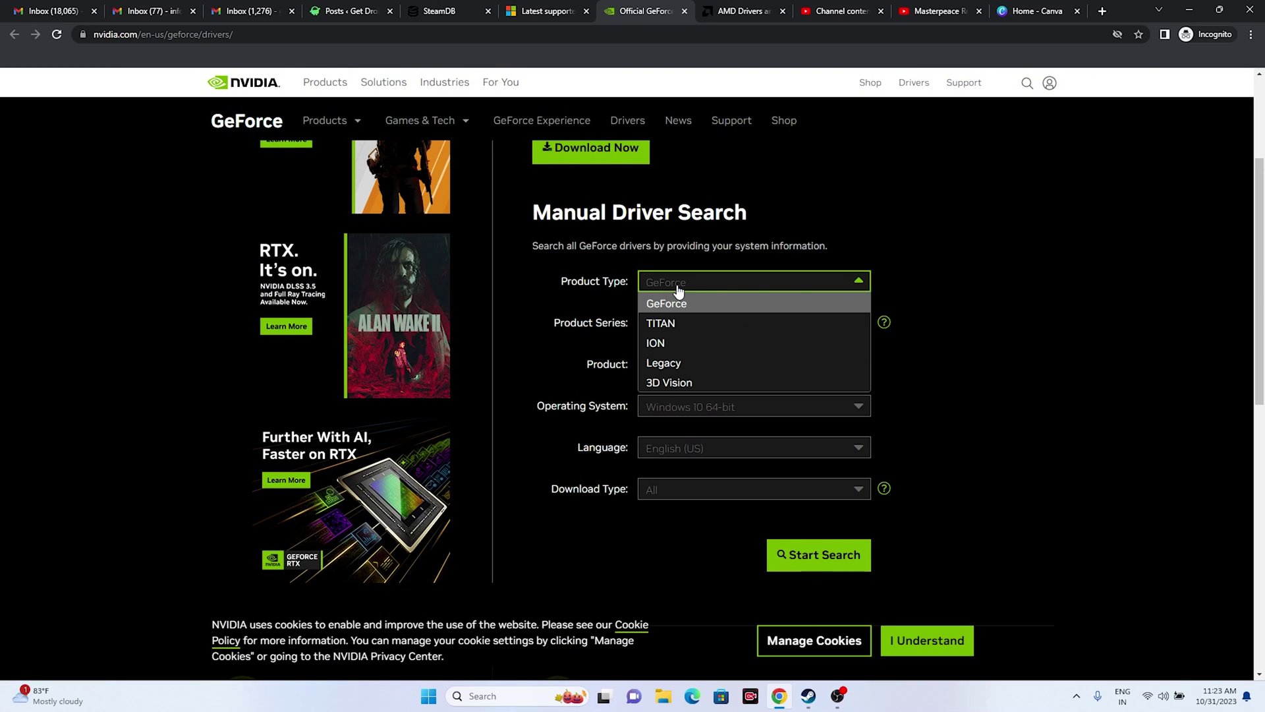
left_click(678, 304)
left_click(679, 317)
left_click(684, 336)
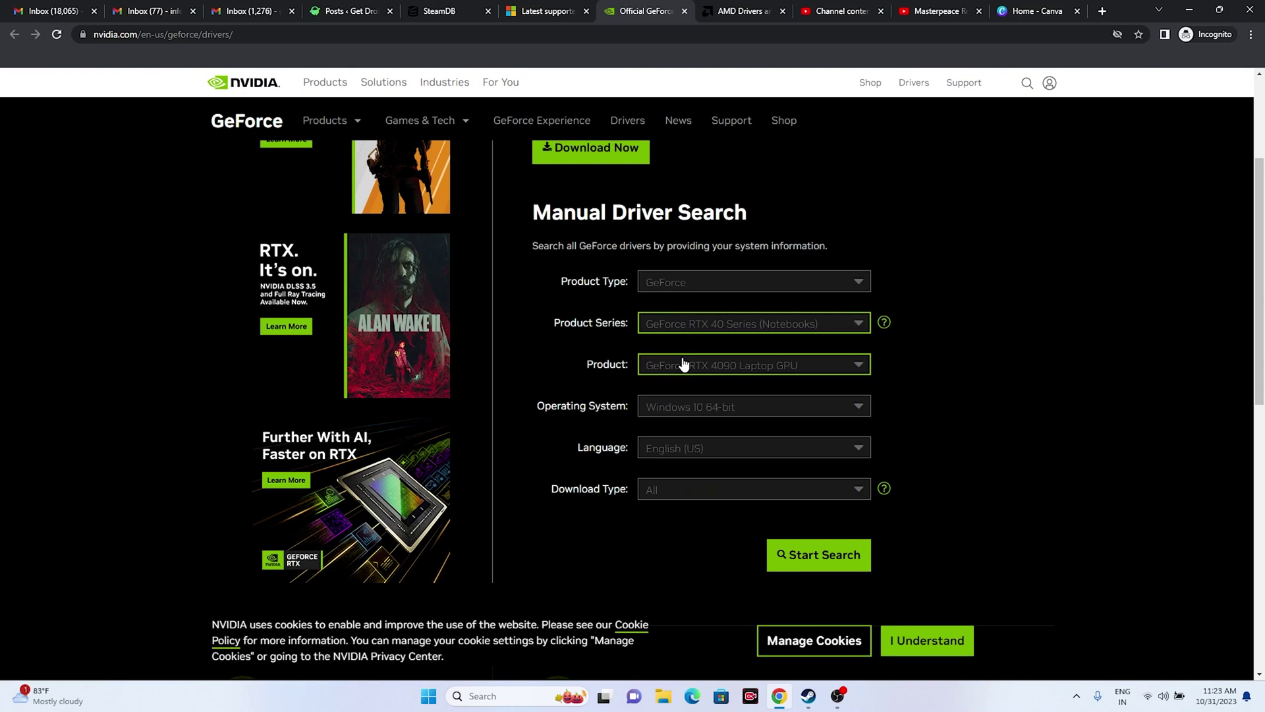
left_click(682, 323)
left_click(784, 365)
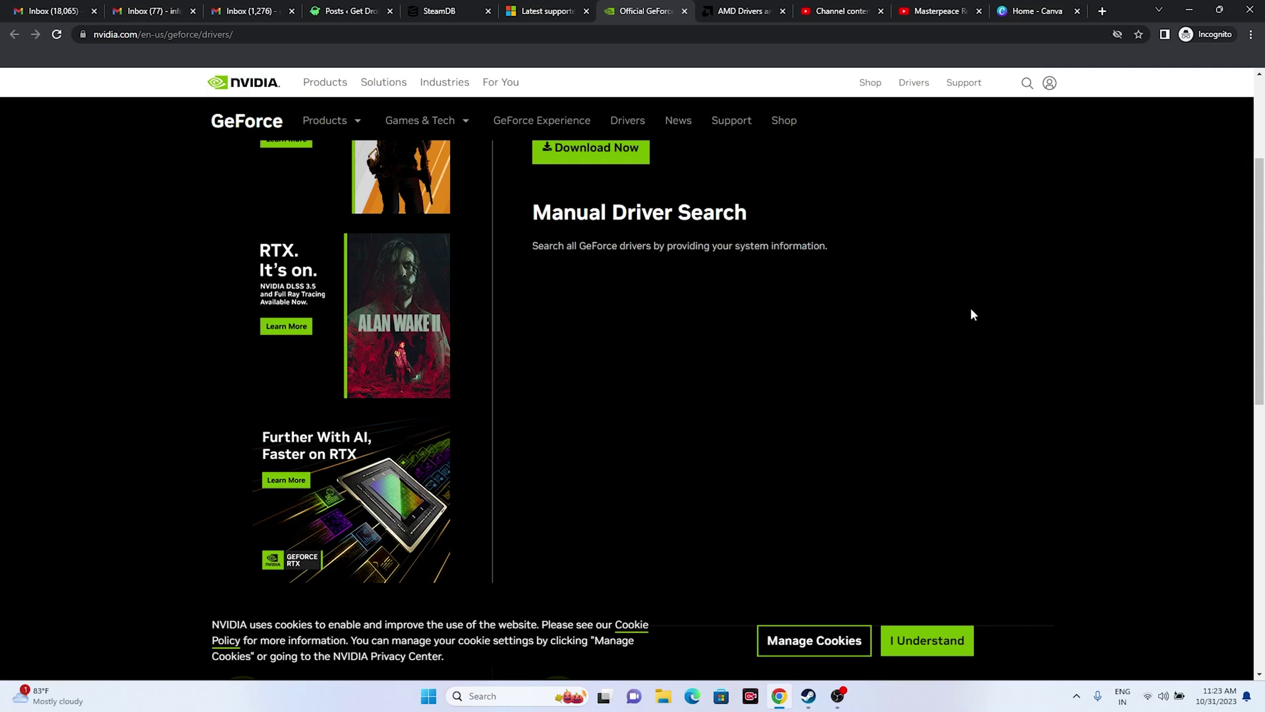
Set the operating system to Windows 11 and run the GeForce driver search
scroll(995, 272, "down", 2)
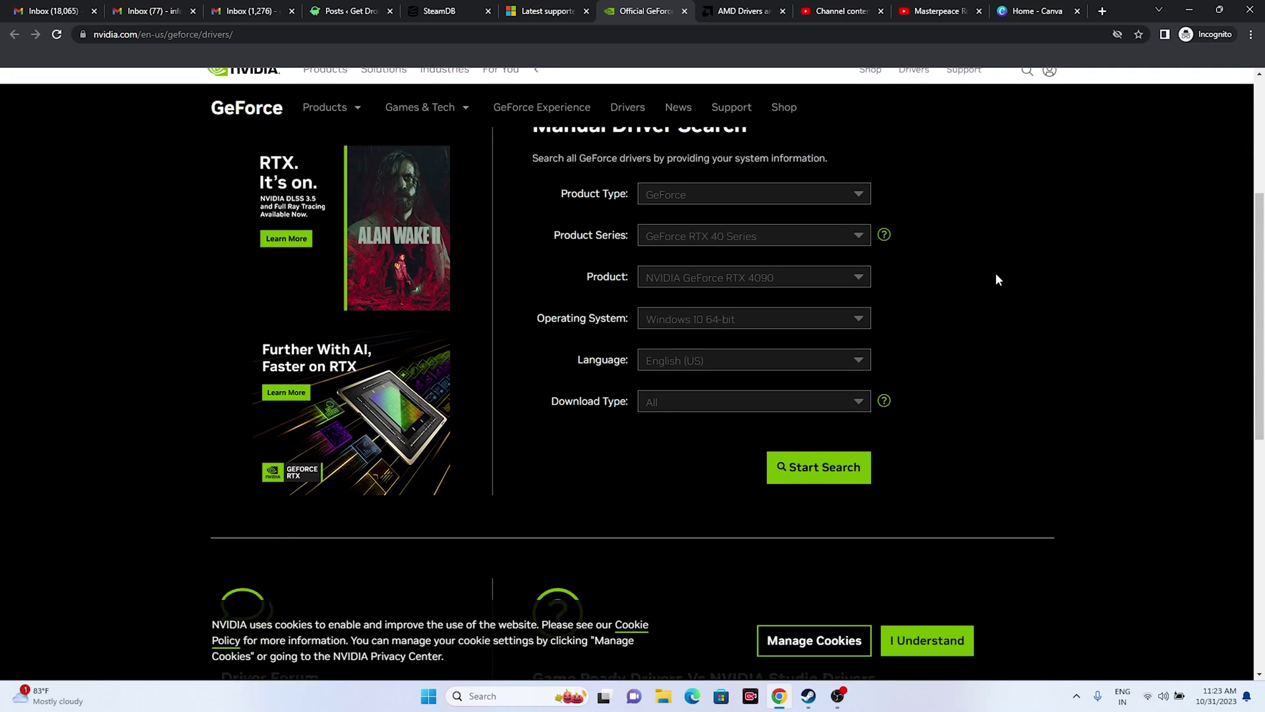
left_click(666, 274)
left_click(671, 317)
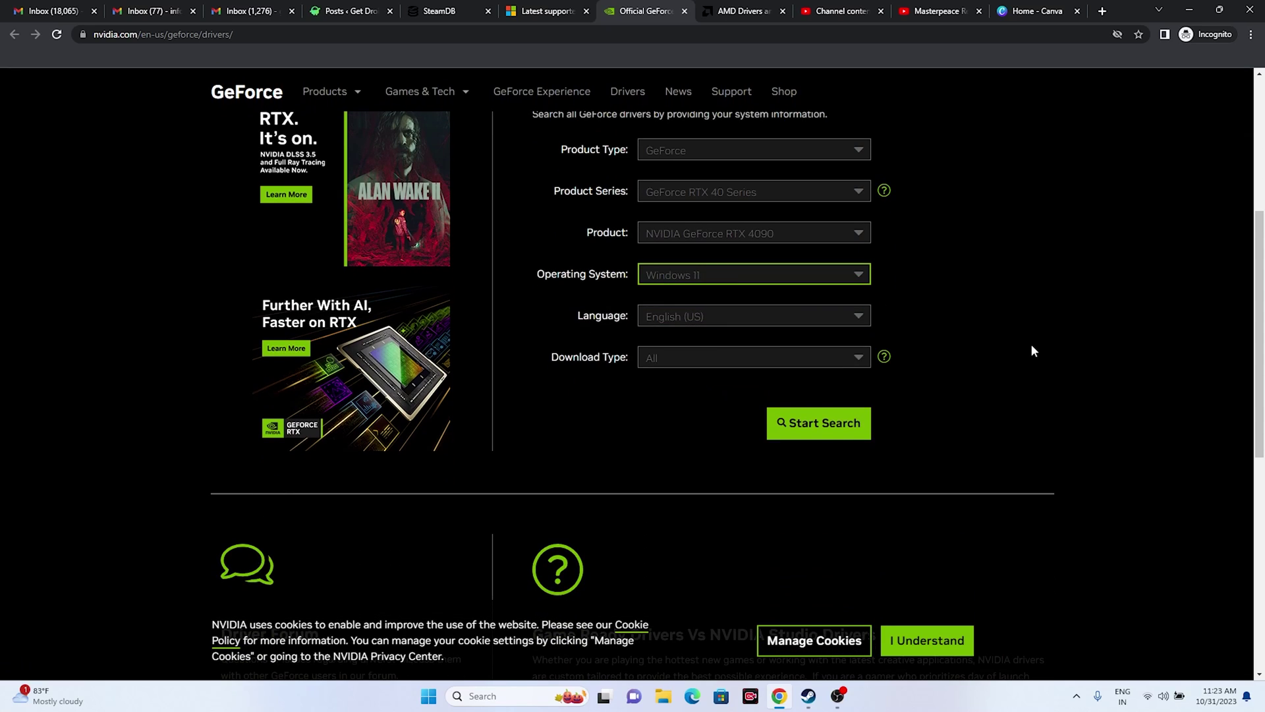
left_click(840, 424)
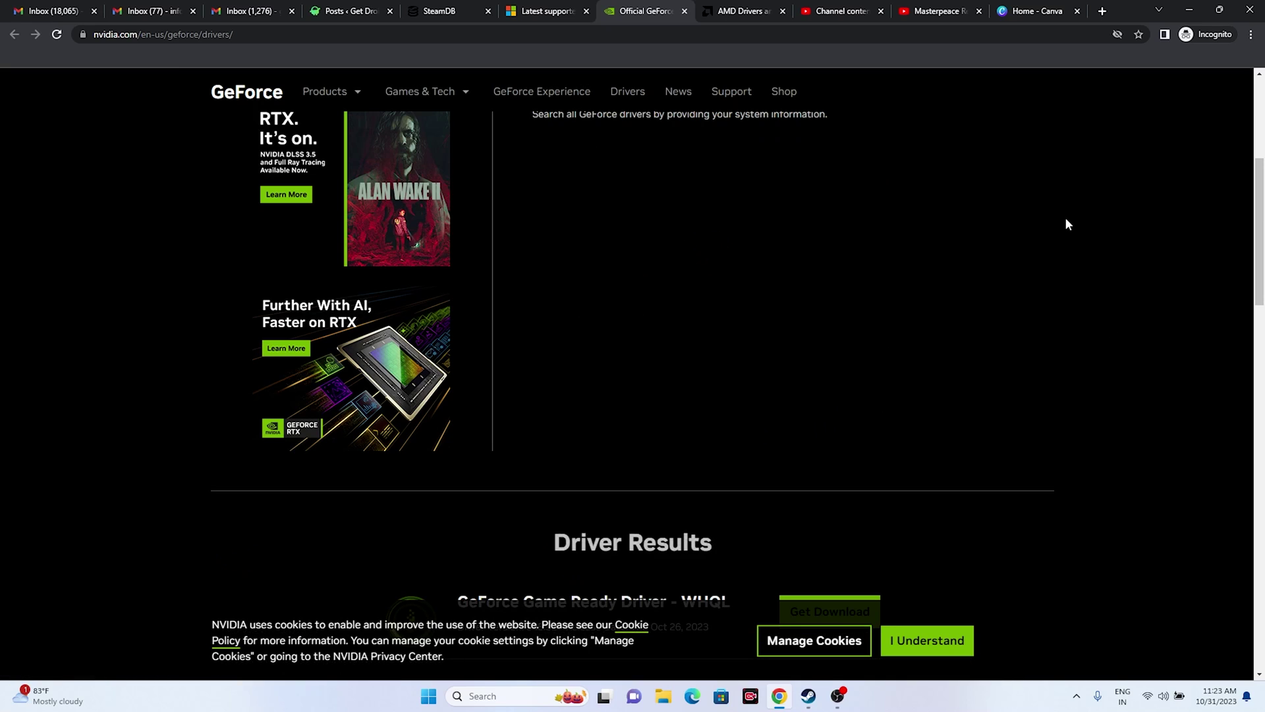
Find the newest GeForce Game Ready Driver in the driver results and highlight its name and version
scroll(1058, 200, "down", 4)
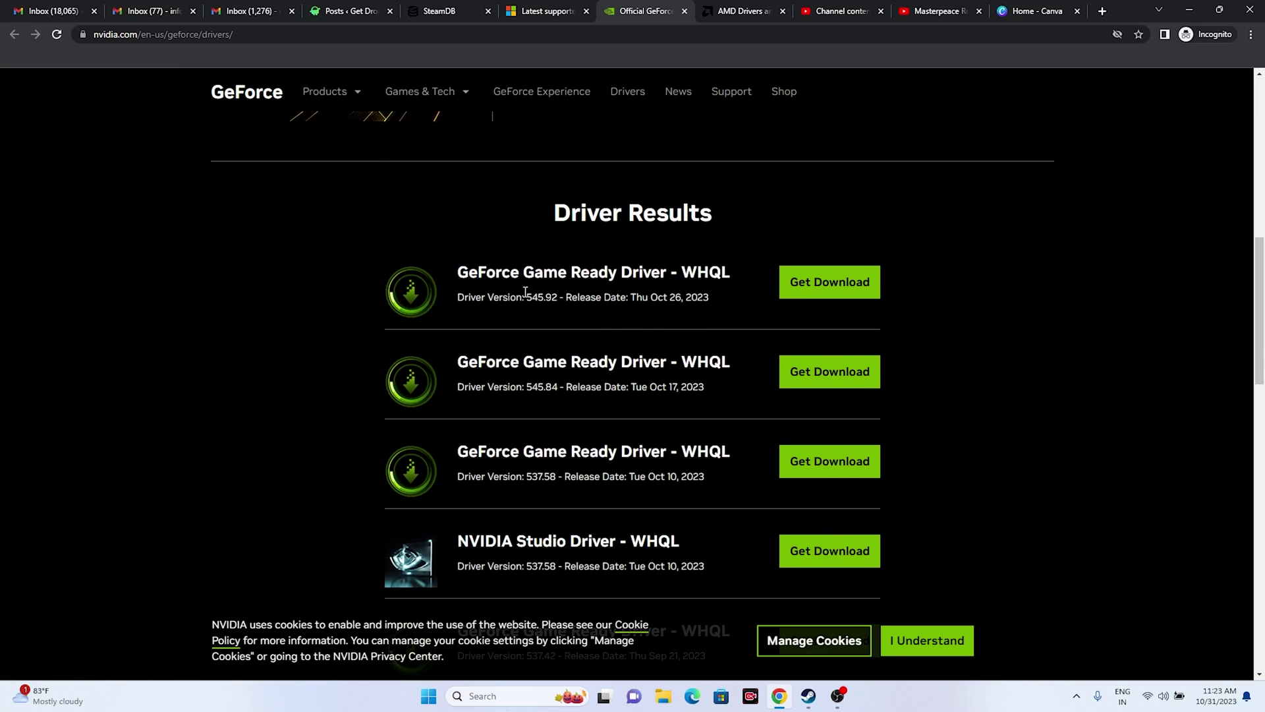
left_click_drag(525, 292, 553, 296)
left_click_drag(667, 298, 456, 267)
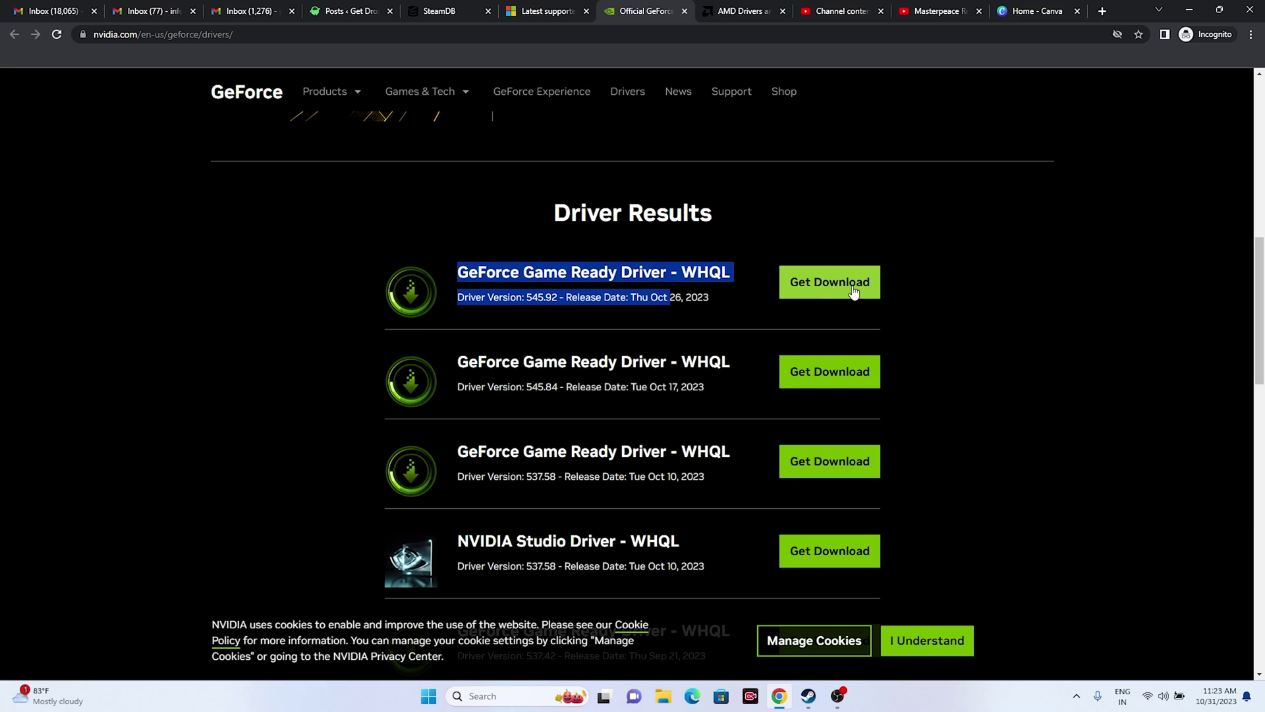
On the AMD support page, look up graphics drivers for the AMD Radeon RX 7600S in the RX 7000S Series
left_click(744, 11)
scroll(354, 323, "down", 4)
left_click(308, 305)
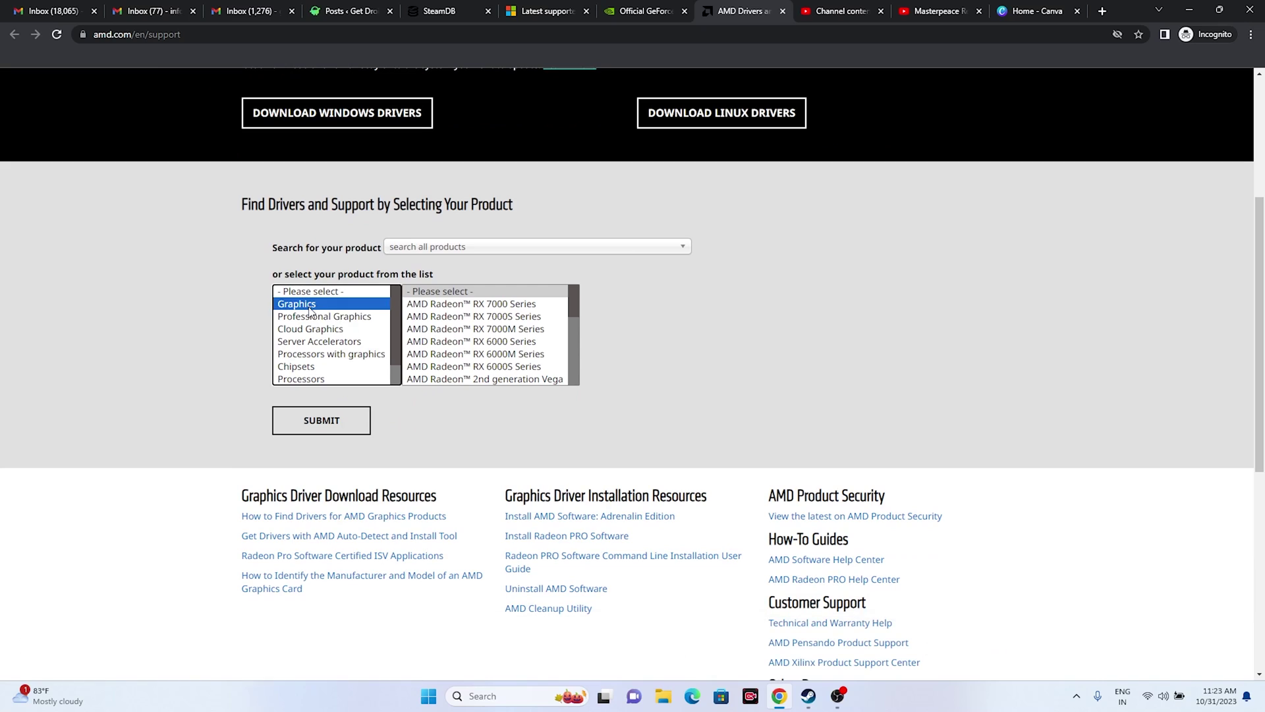
left_click(461, 316)
left_click(663, 307)
left_click(782, 319)
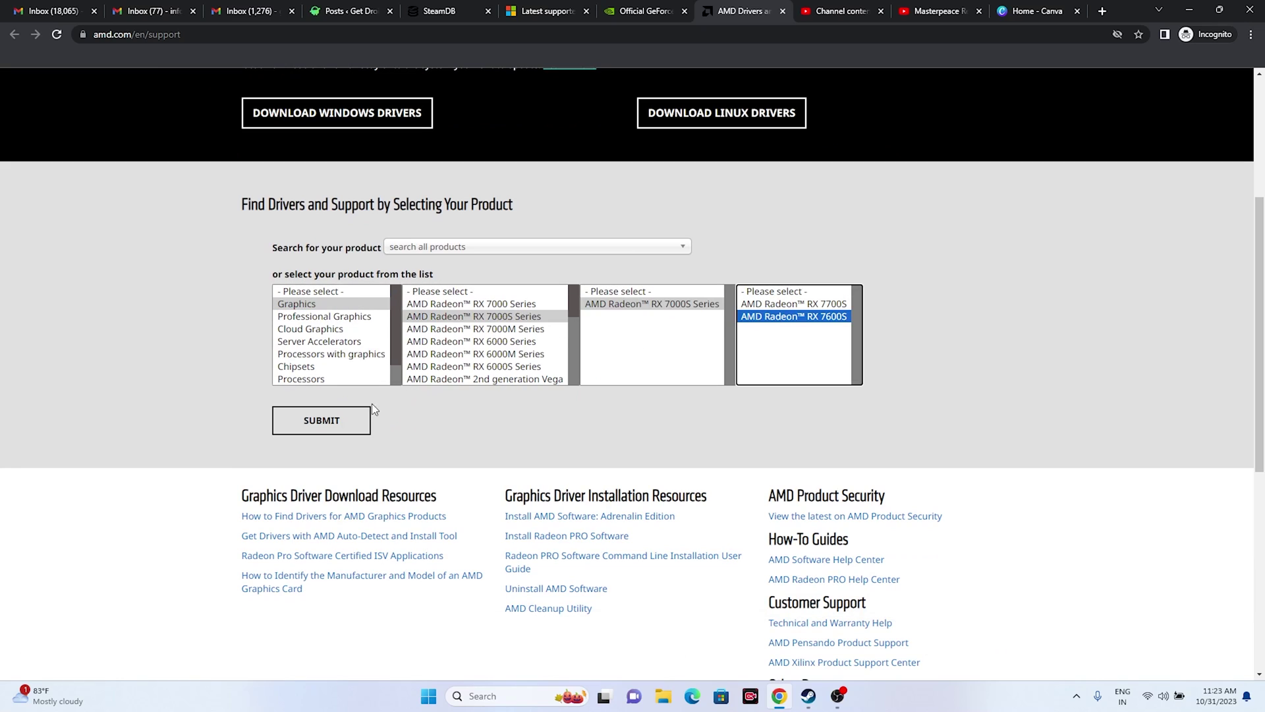
left_click(330, 421)
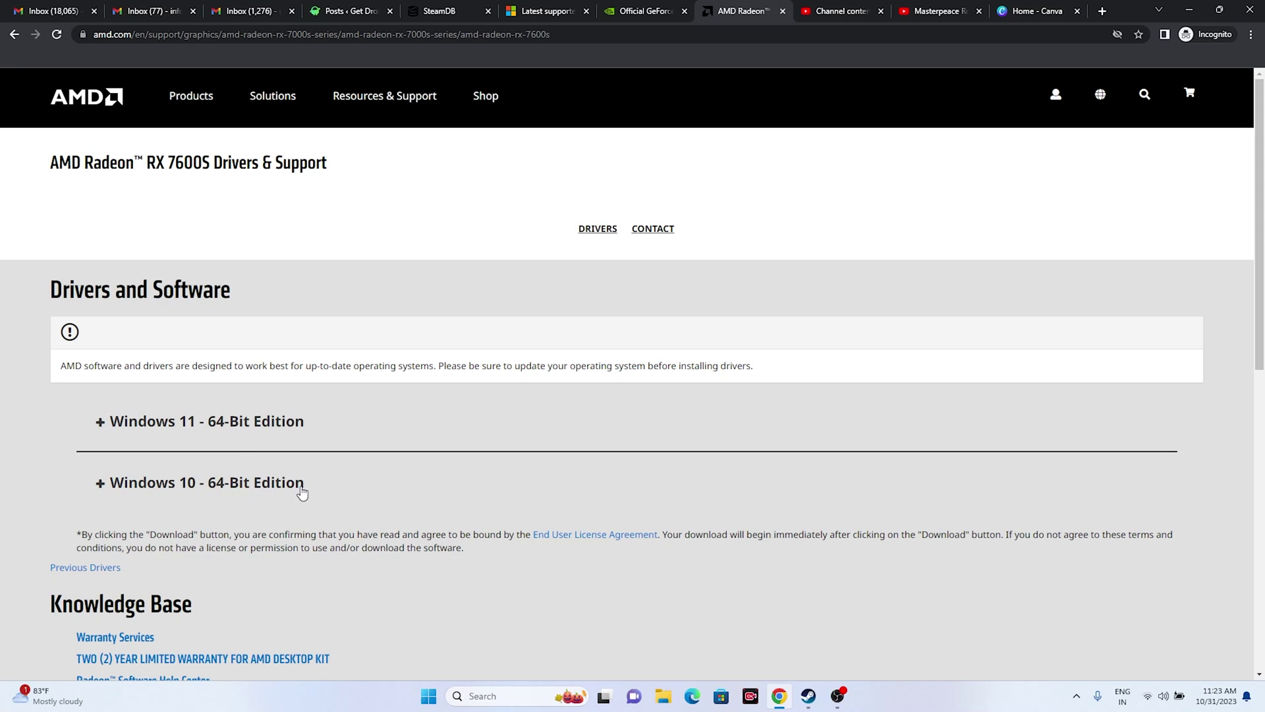
Examine the X86 and X64 downloads on Microsoft's Visual C++ Redistributable page and minimize the browser
left_click(549, 11)
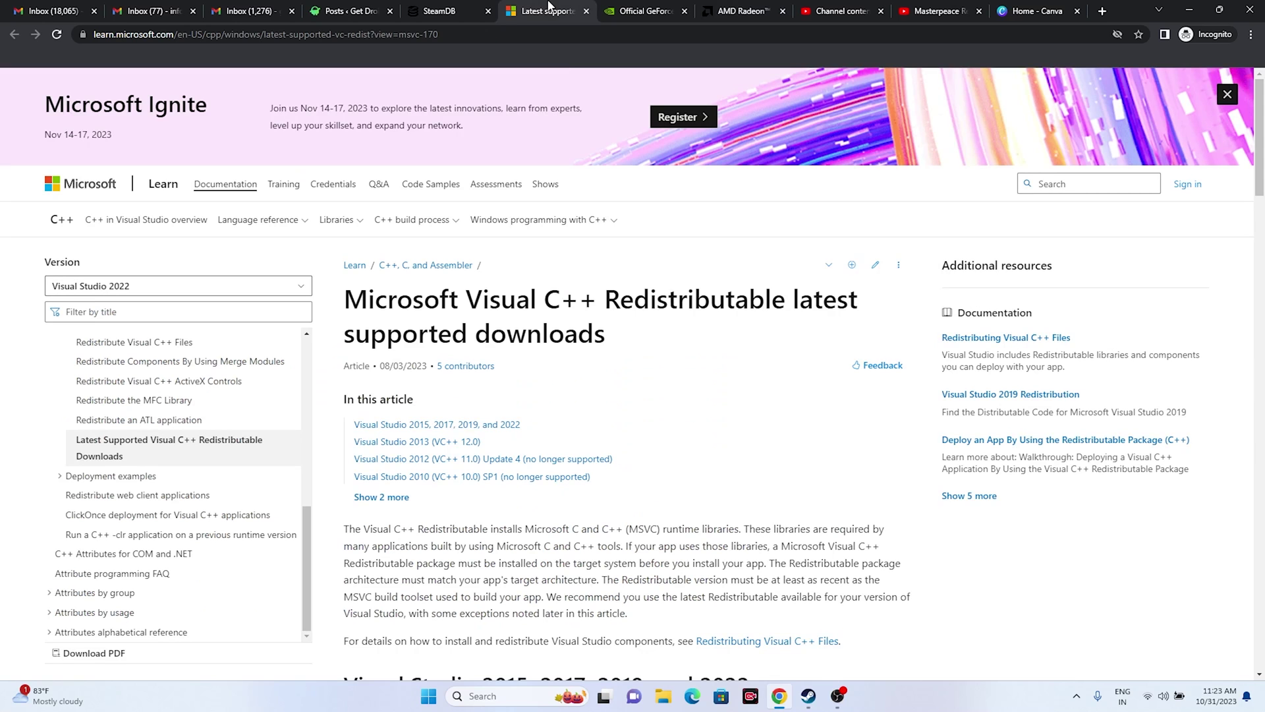
left_click_drag(632, 333, 351, 298)
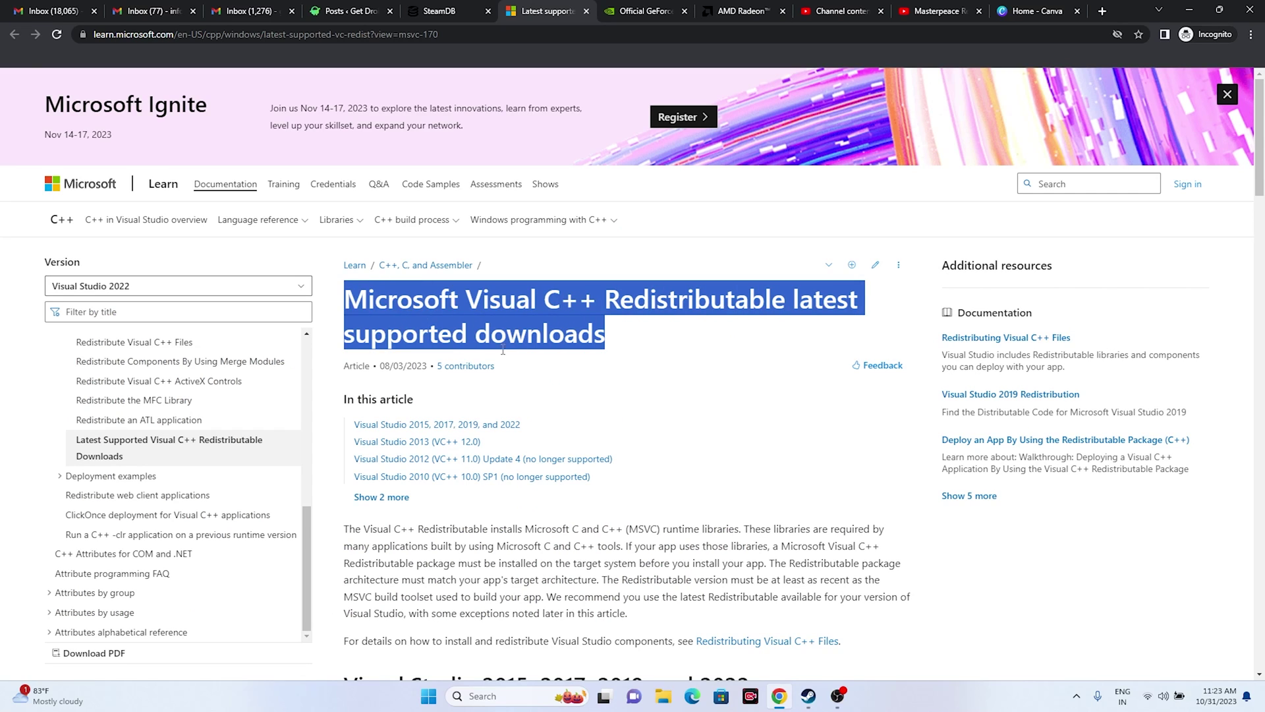
scroll(638, 345, "down", 2)
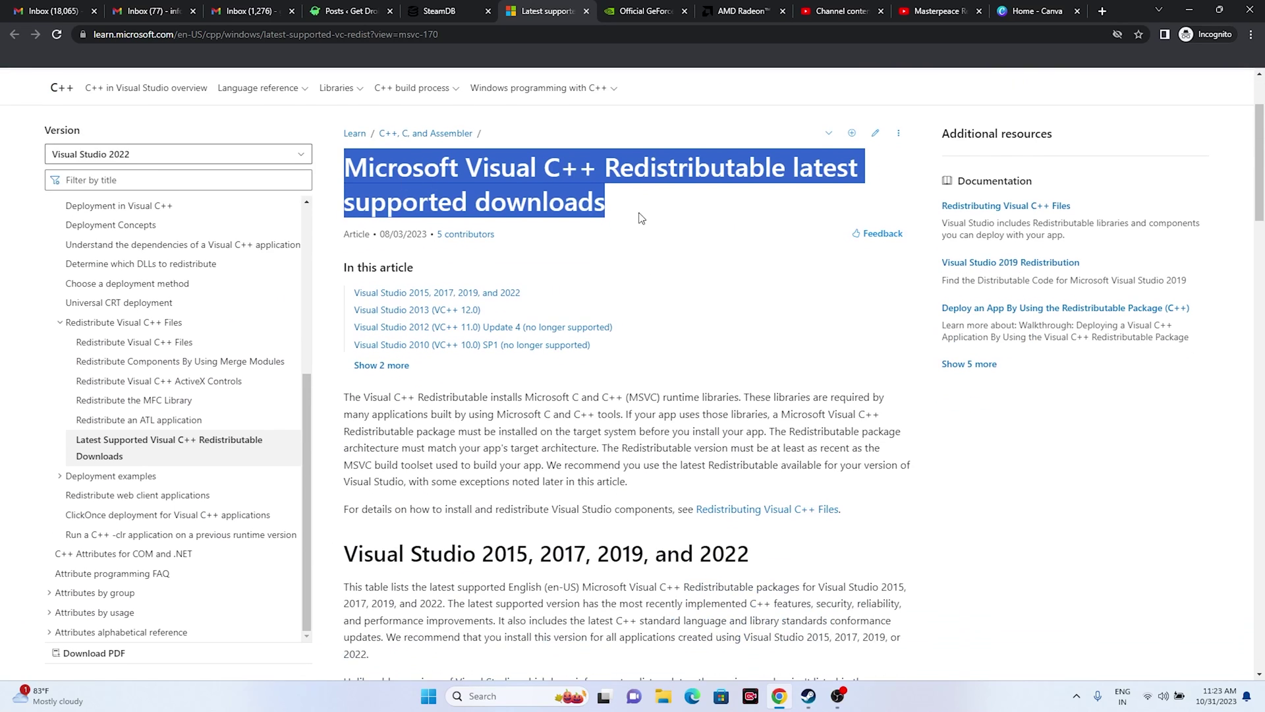
scroll(644, 207, "down", 8)
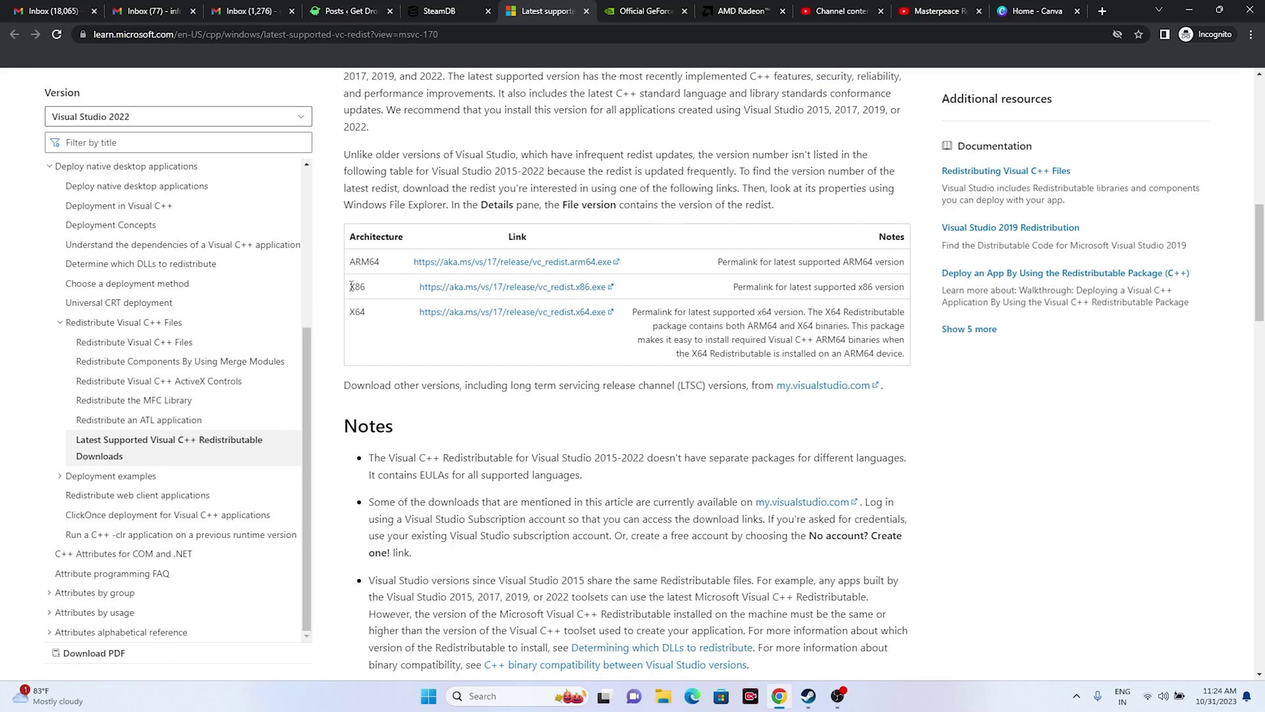
left_click_drag(350, 286, 374, 290)
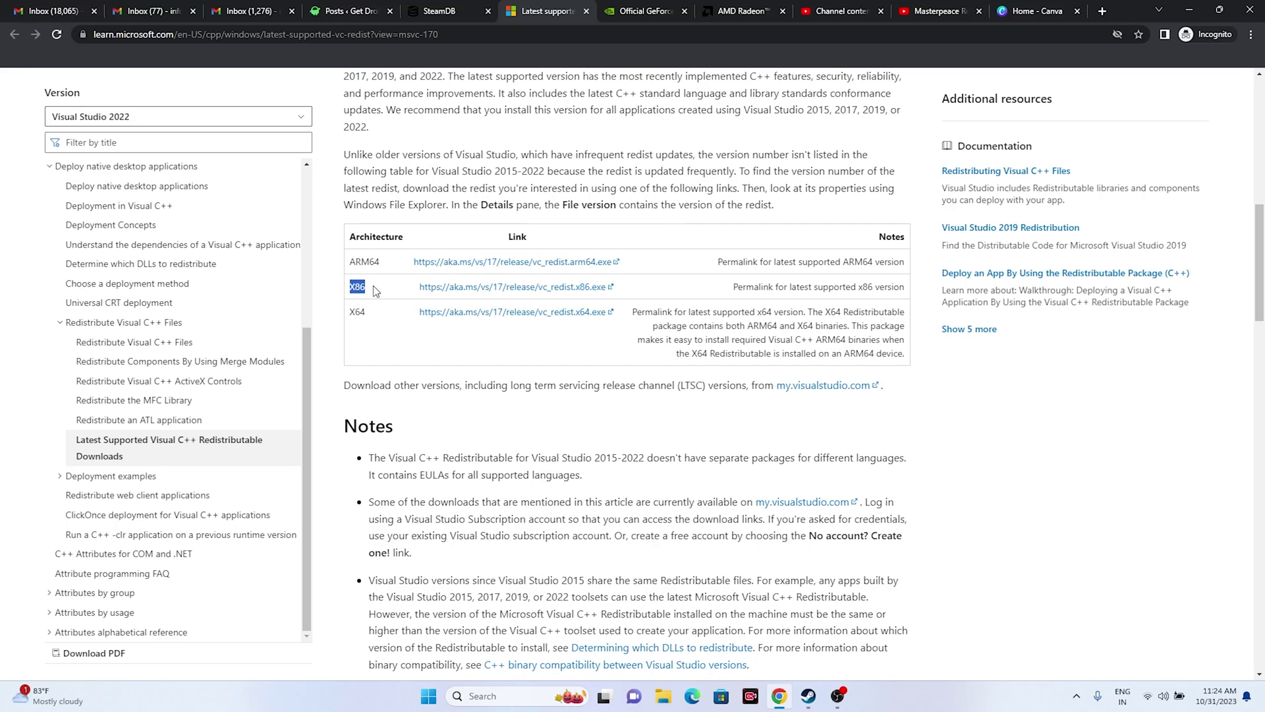
left_click(372, 340)
left_click(1189, 9)
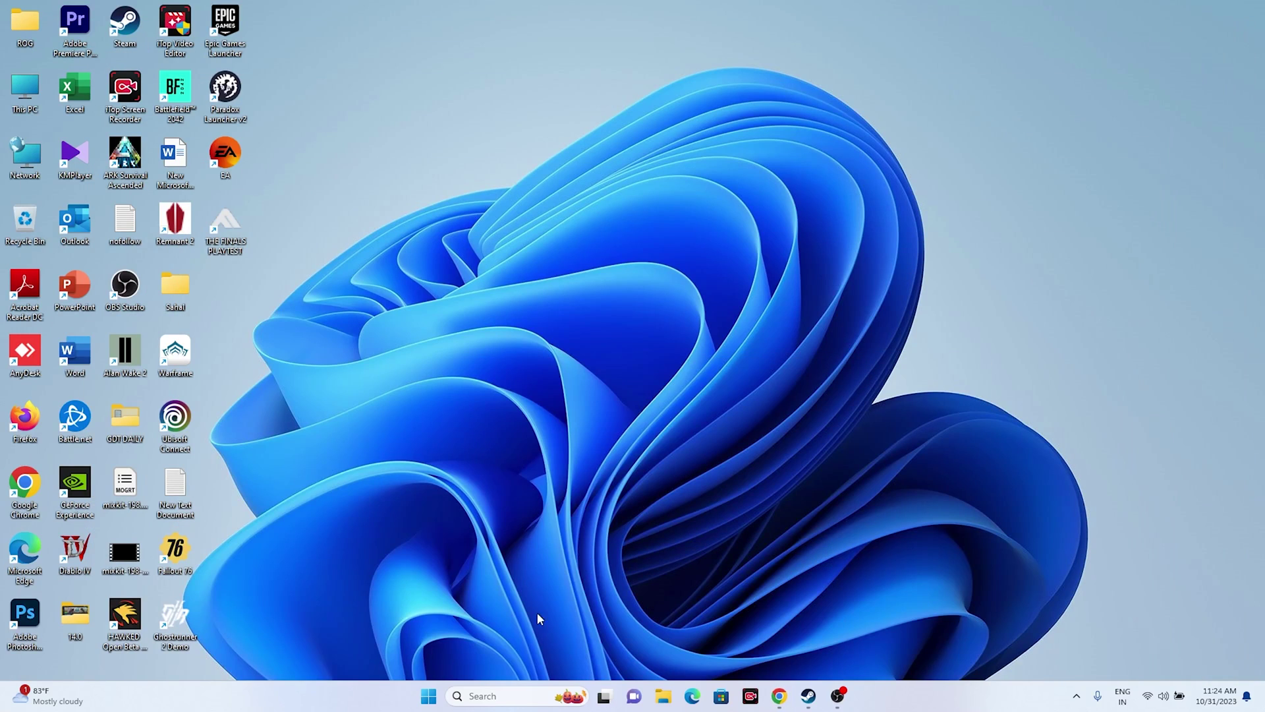
Check the Windows Update status in Windows Settings and close Settings
left_click(487, 697)
left_click(516, 431)
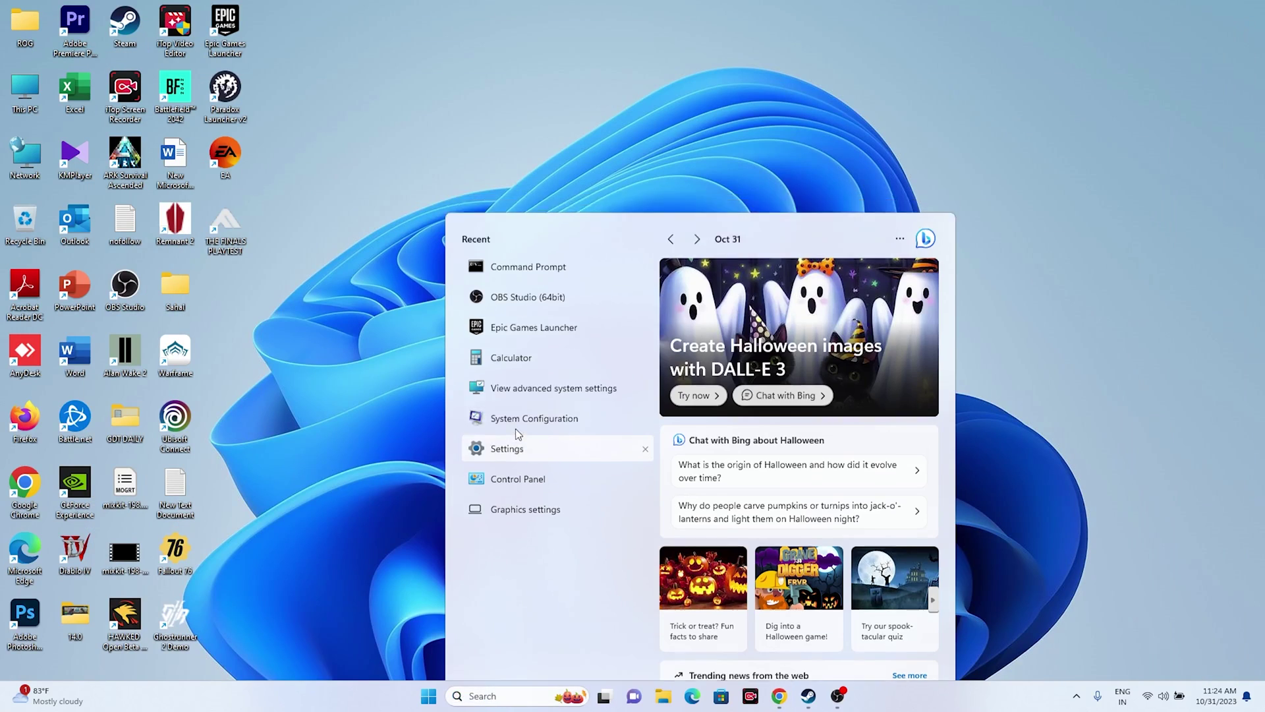
left_click(124, 432)
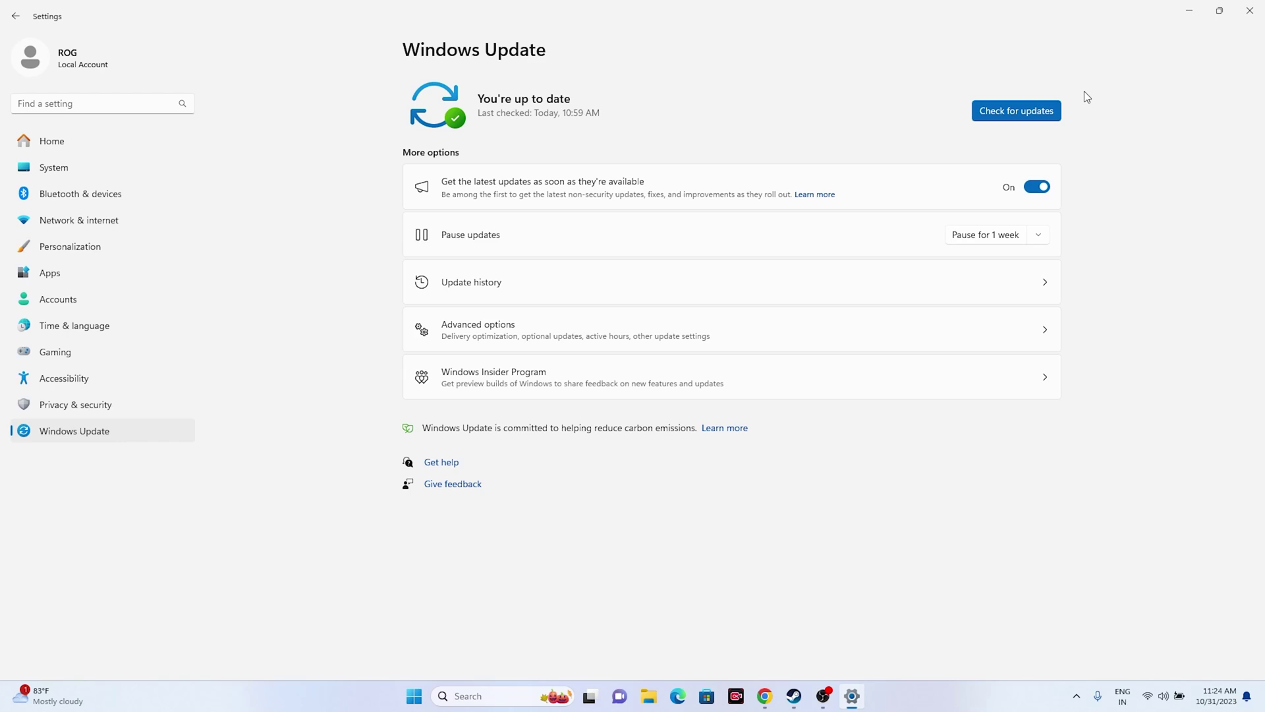
left_click(1250, 11)
Switch to Steam and display the management options for THE FINALS PLAYTEST, leaving them unused
left_click(795, 696)
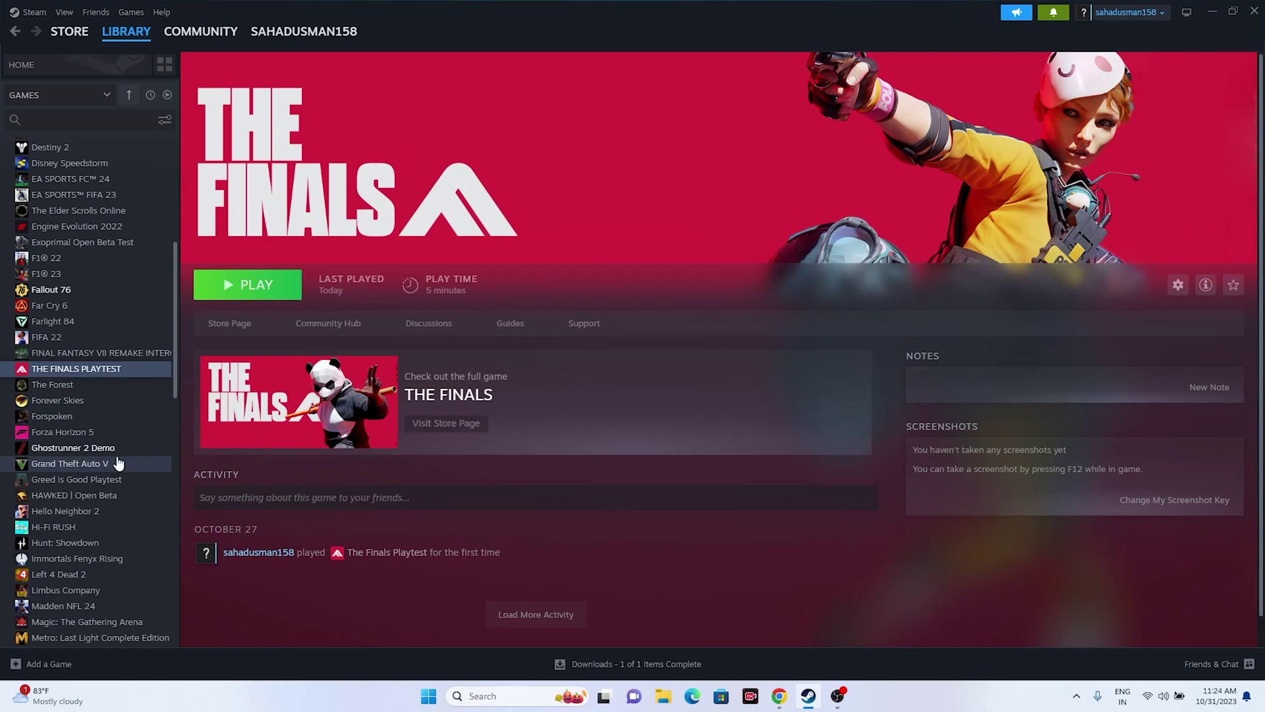
right_click(99, 376)
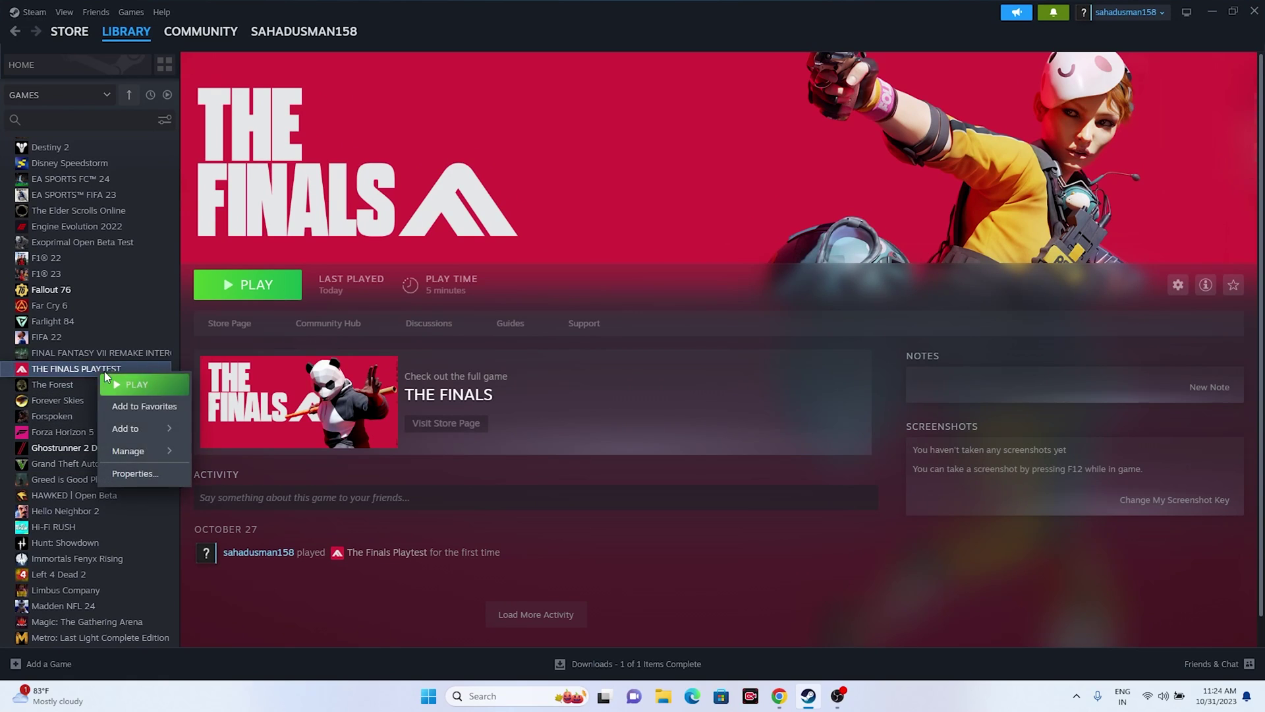
mouse_move(132, 450)
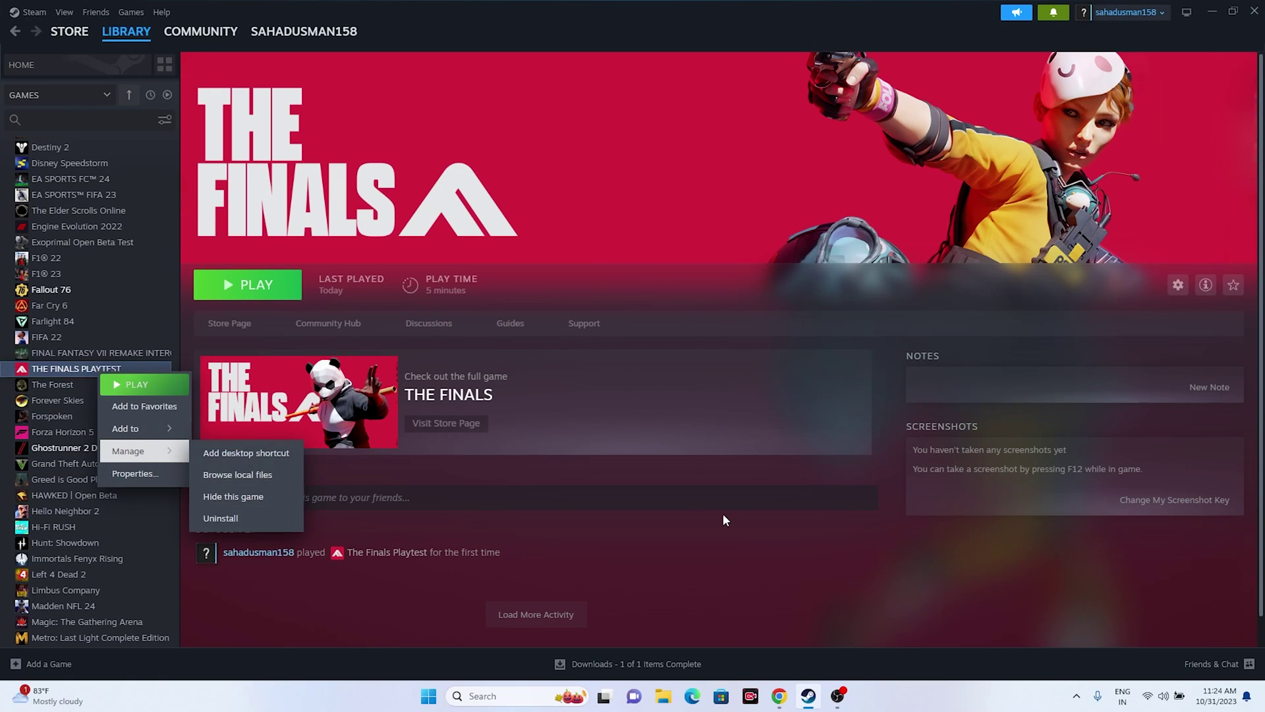
left_click(699, 516)
Check the drives under This PC in File Explorer and close the window
left_click(661, 700)
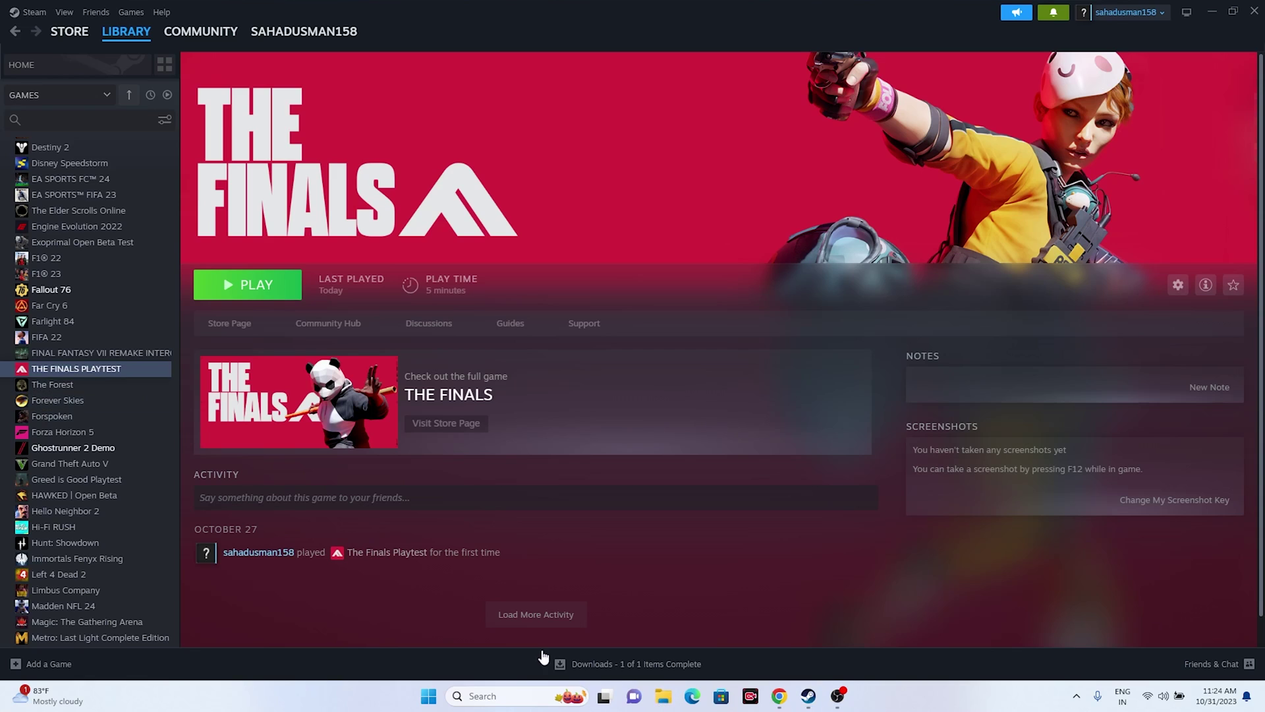
left_click(82, 460)
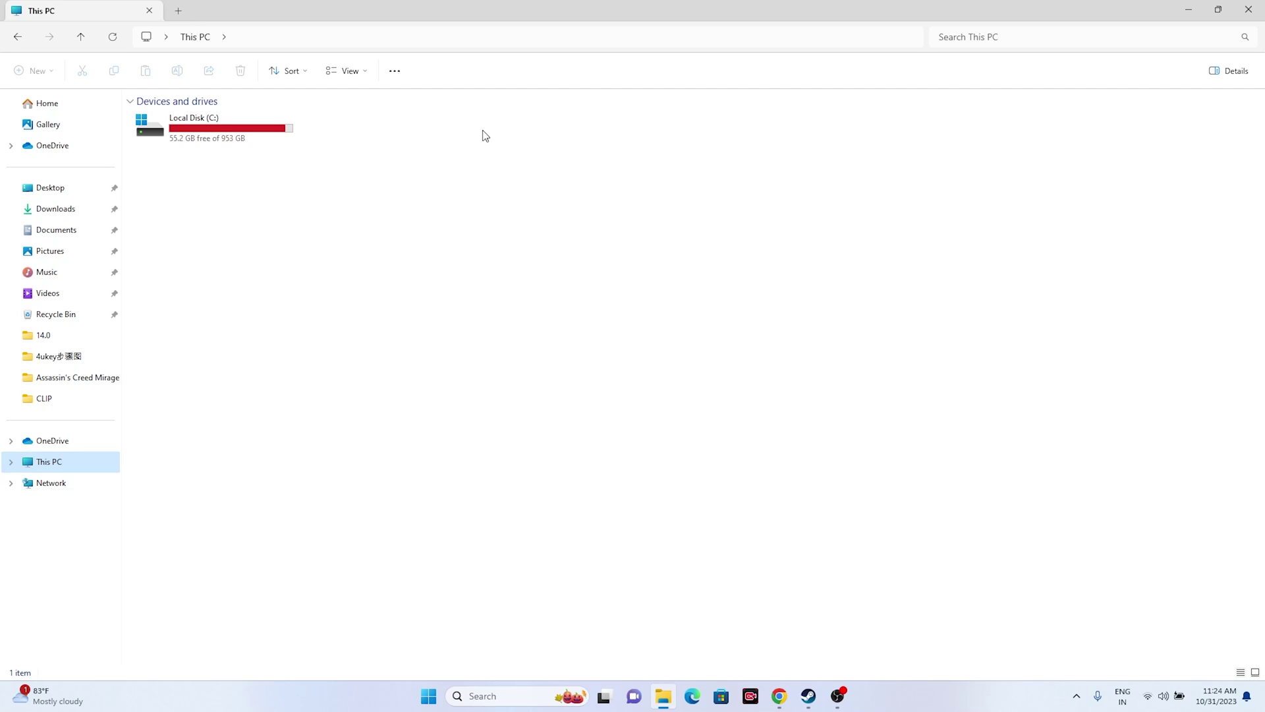
left_click(1249, 9)
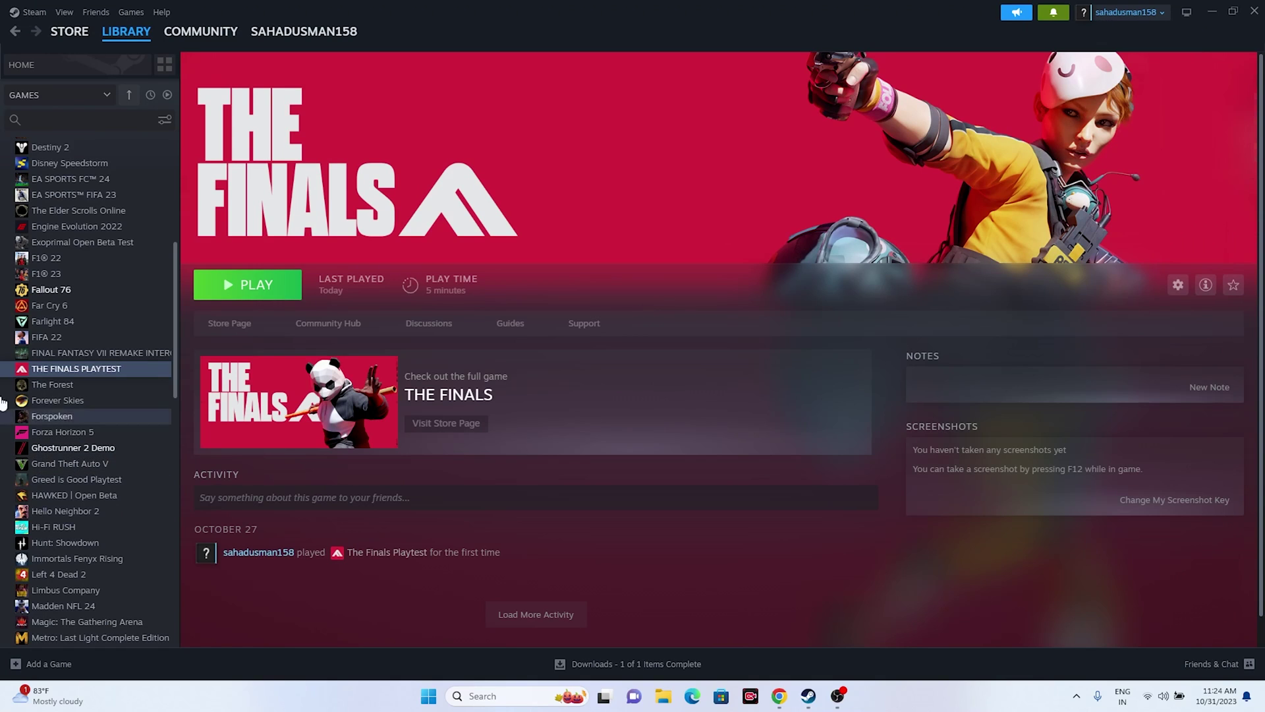
Verify the integrity of THE FINALS PLAYTEST's installed beta files and close its properties
right_click(83, 371)
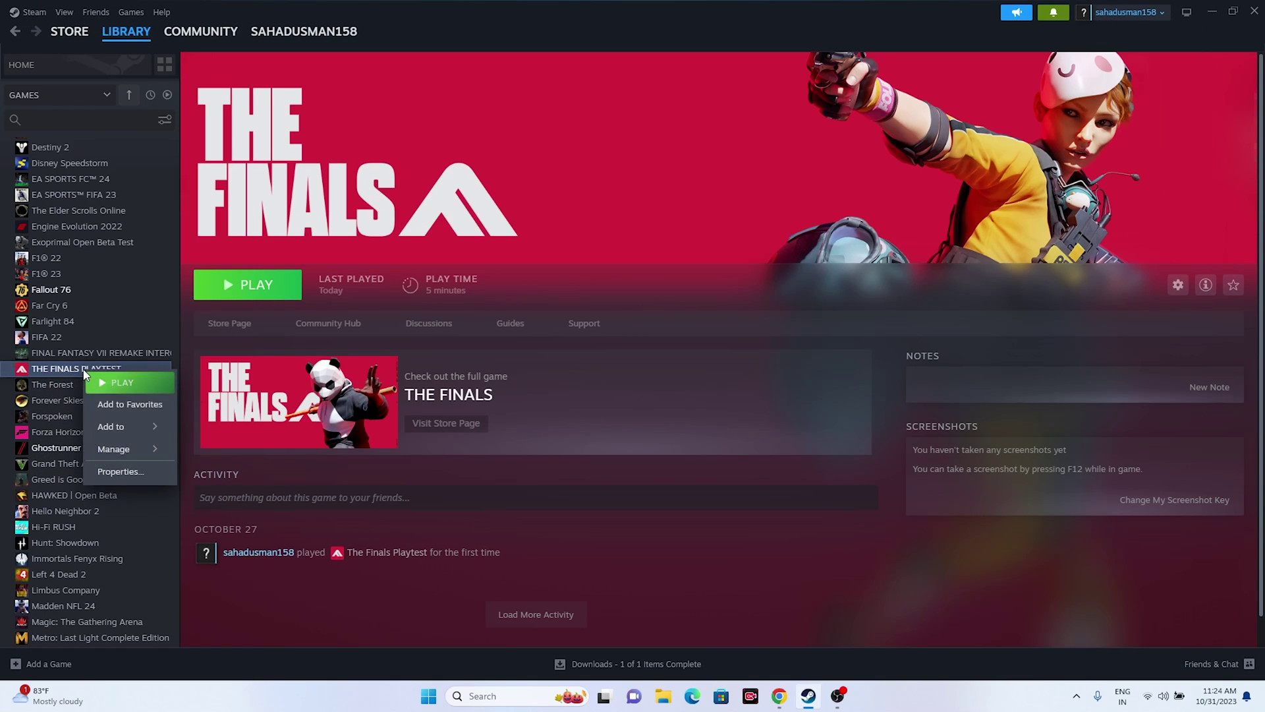
left_click(112, 471)
left_click(441, 281)
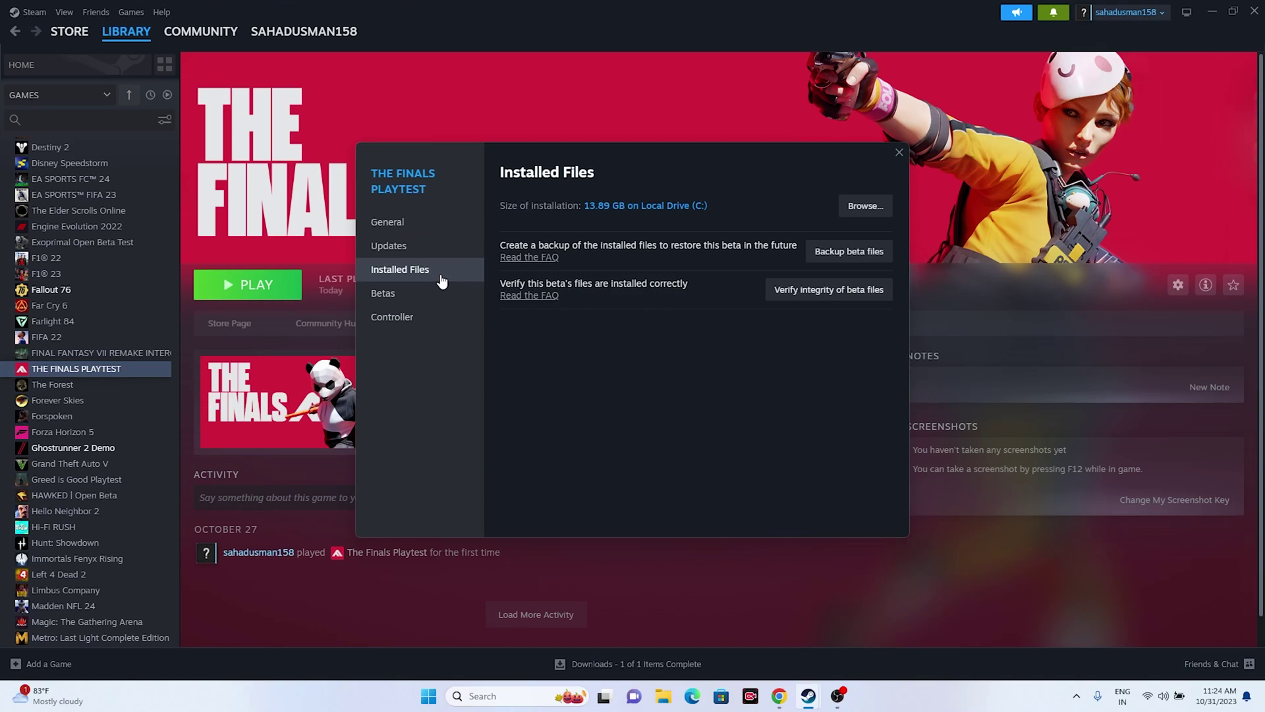
left_click(854, 294)
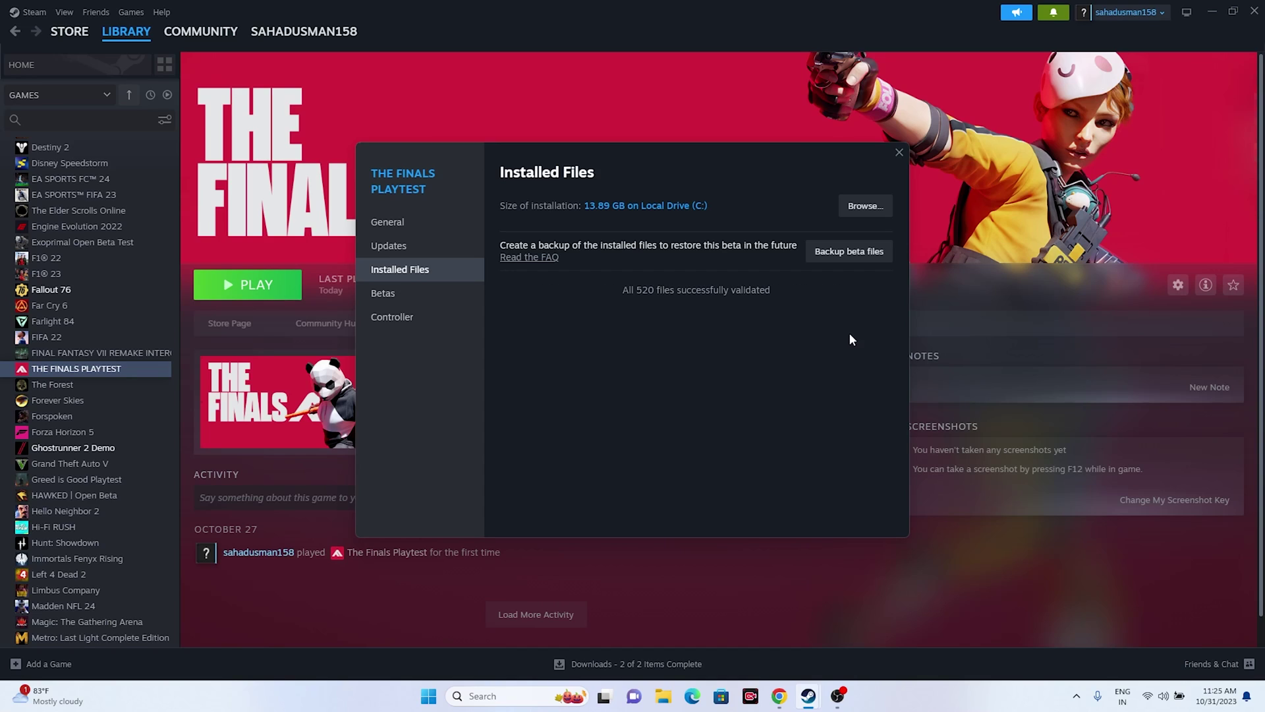
left_click(896, 153)
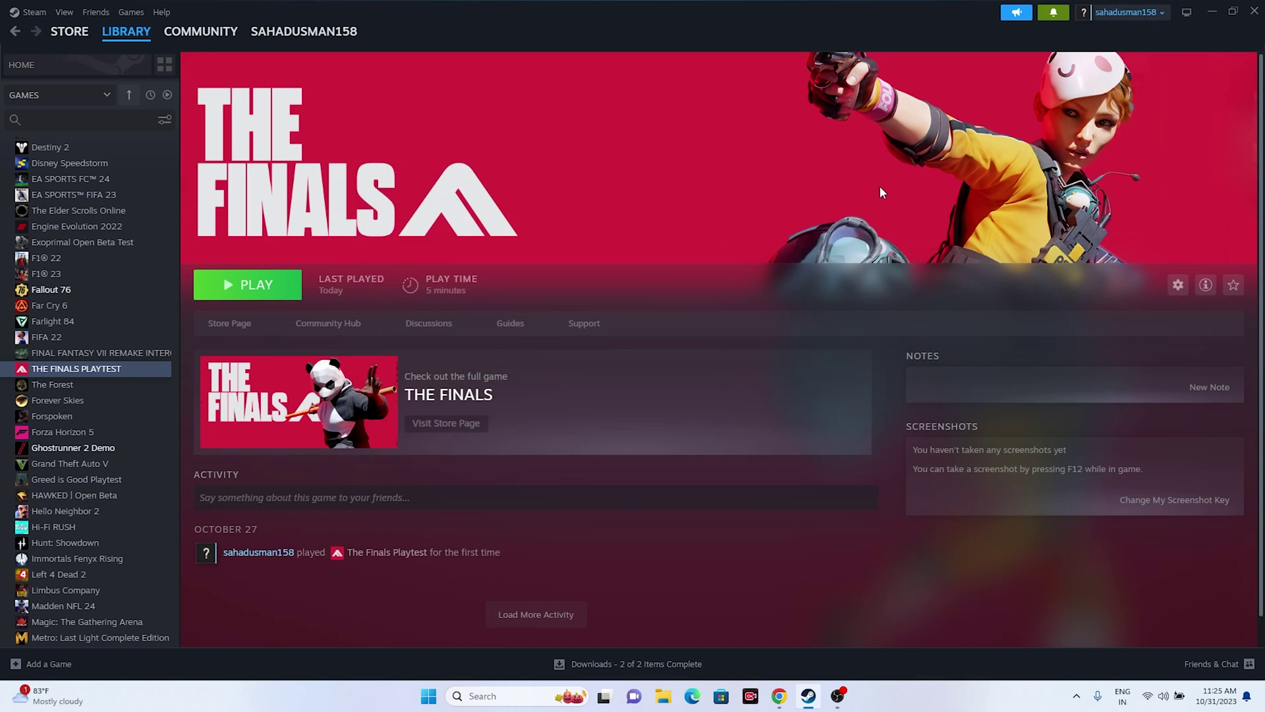